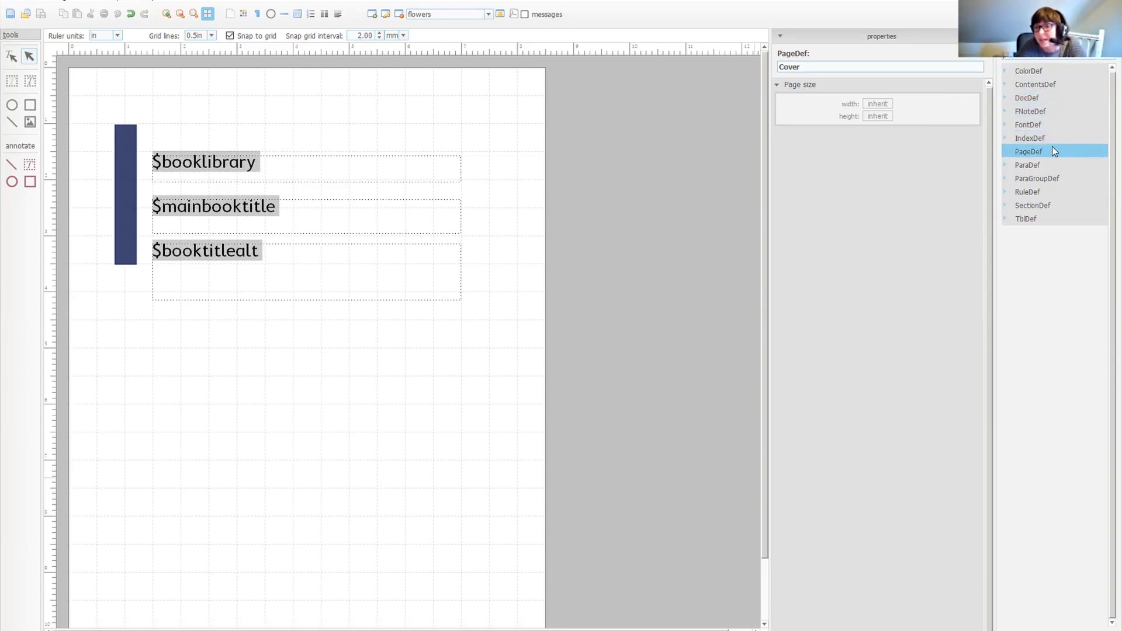
# Open the Cover page definition for editing.
pyautogui.click(1006, 151)
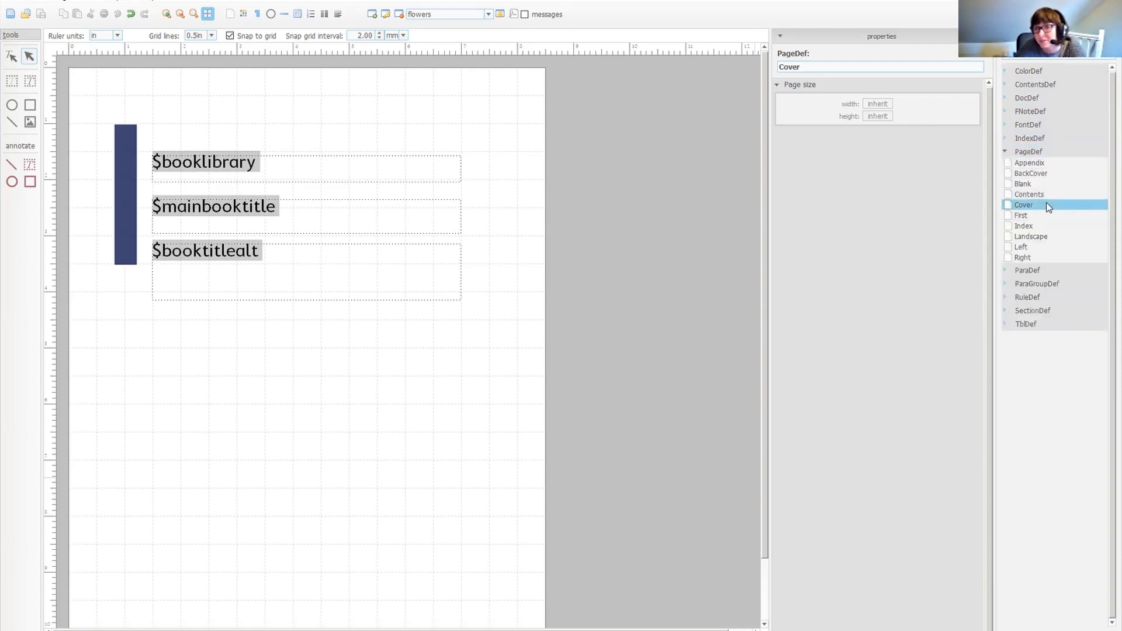
pyautogui.click(1020, 208)
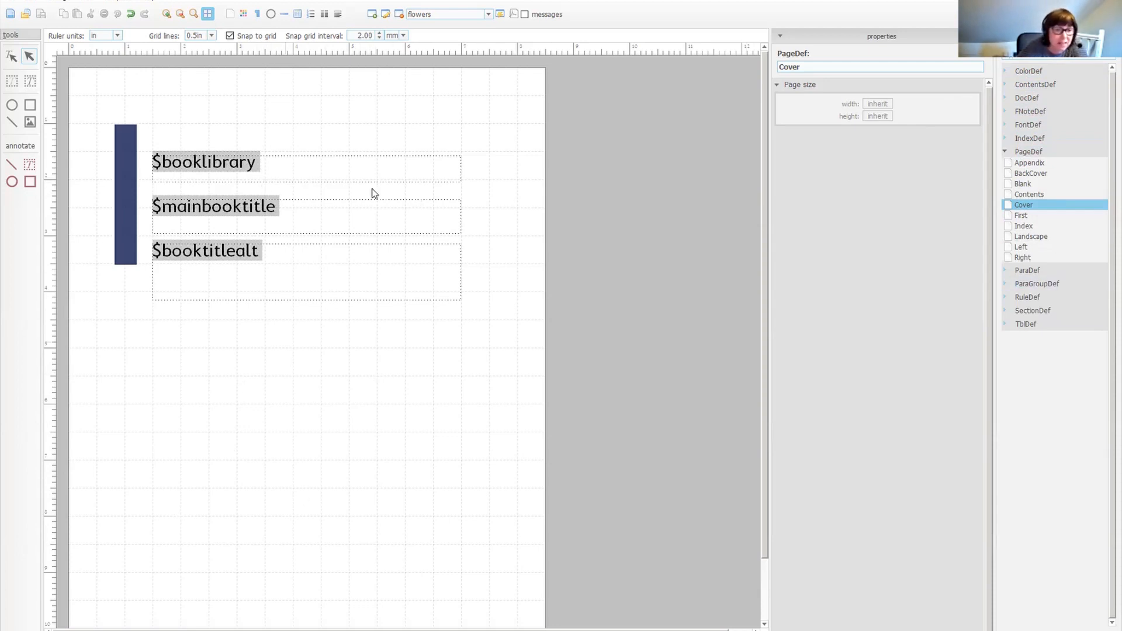
# Move the $booklibrary text frame up on the cover page to a top position of about 1.42 in.
pyautogui.click(350, 176)
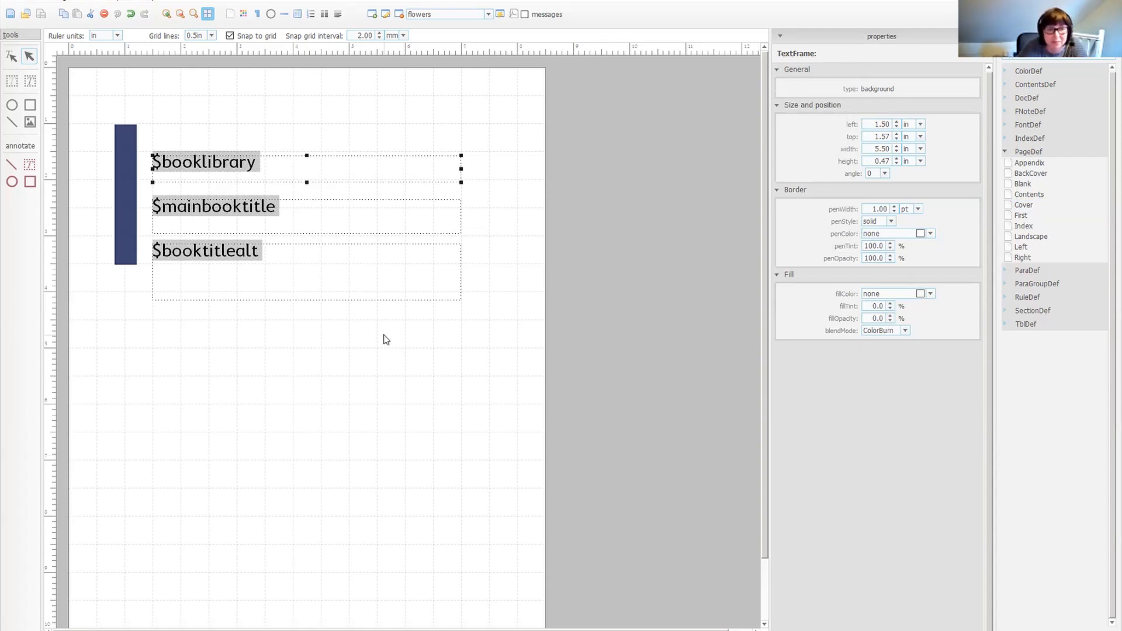
pyautogui.moveTo(305, 165); pyautogui.dragTo(316, 134)
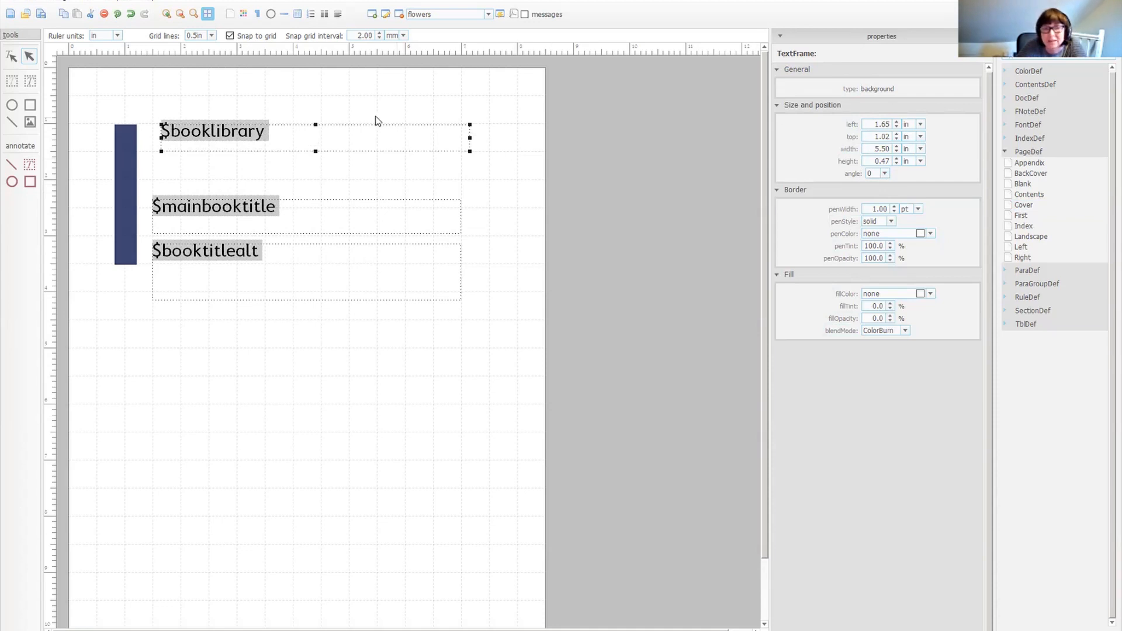
pyautogui.moveTo(363, 135); pyautogui.dragTo(358, 159)
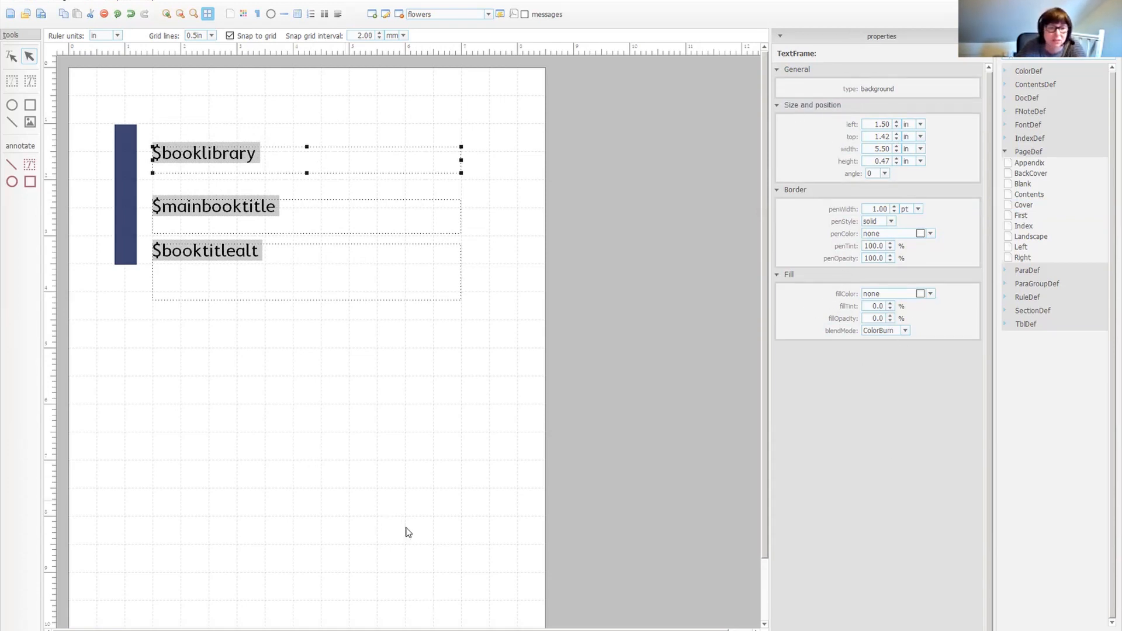
# Try grouping the three title text frames and moving them down together.
pyautogui.moveTo(497, 330); pyautogui.dragTo(146, 103)
pyautogui.rightClick(358, 164)
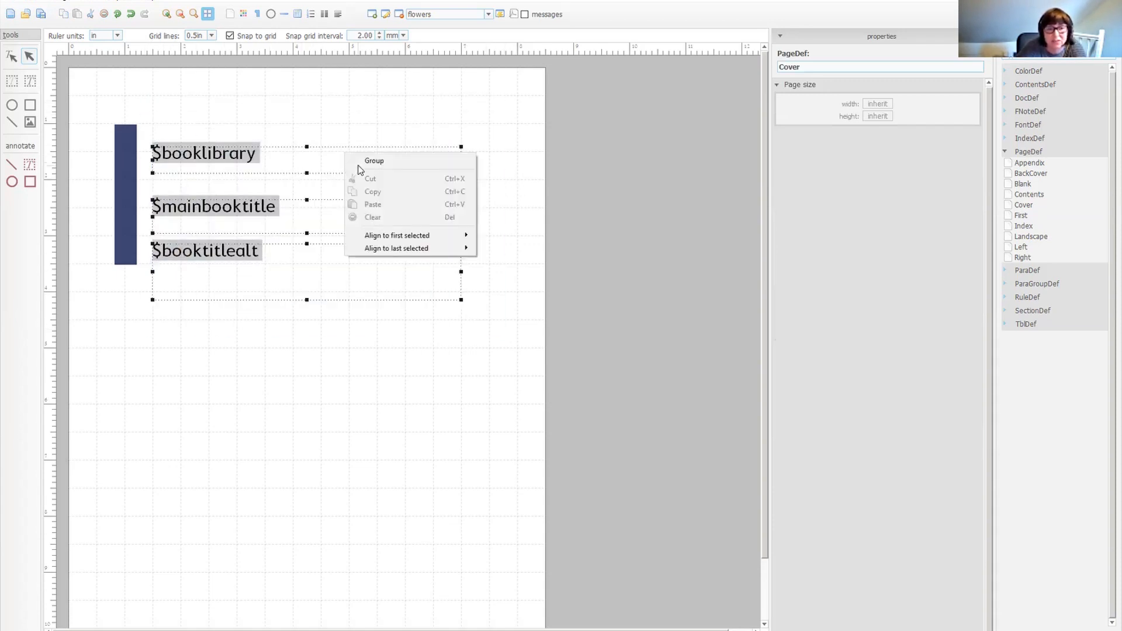
pyautogui.click(377, 162)
pyautogui.moveTo(380, 164); pyautogui.dragTo(403, 282)
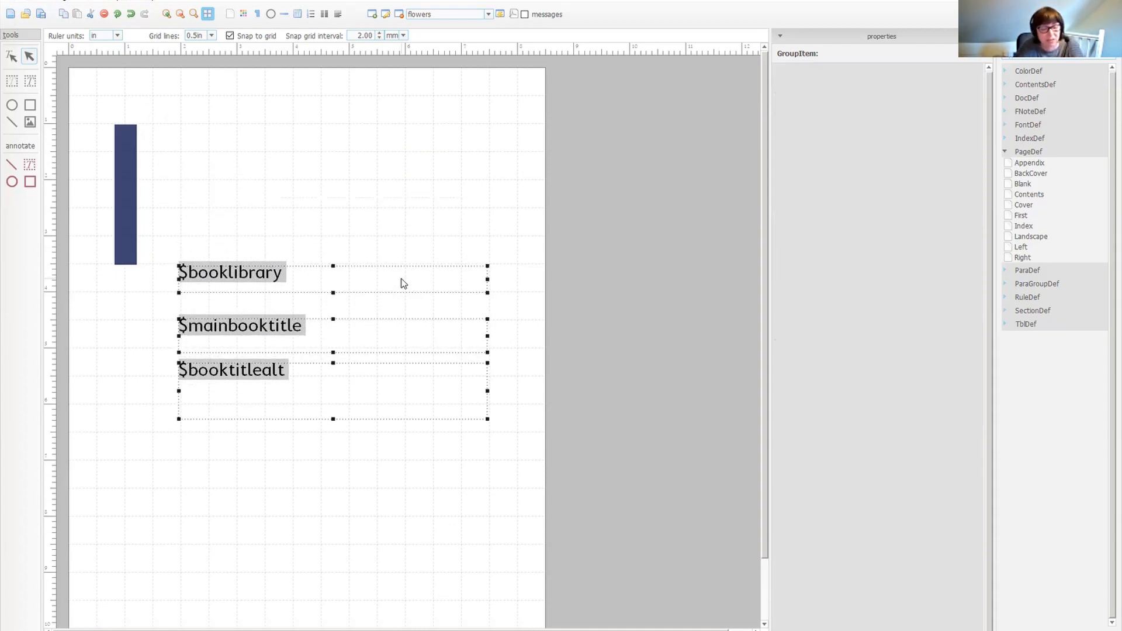
pyautogui.hotkey('ctrl', 'z')
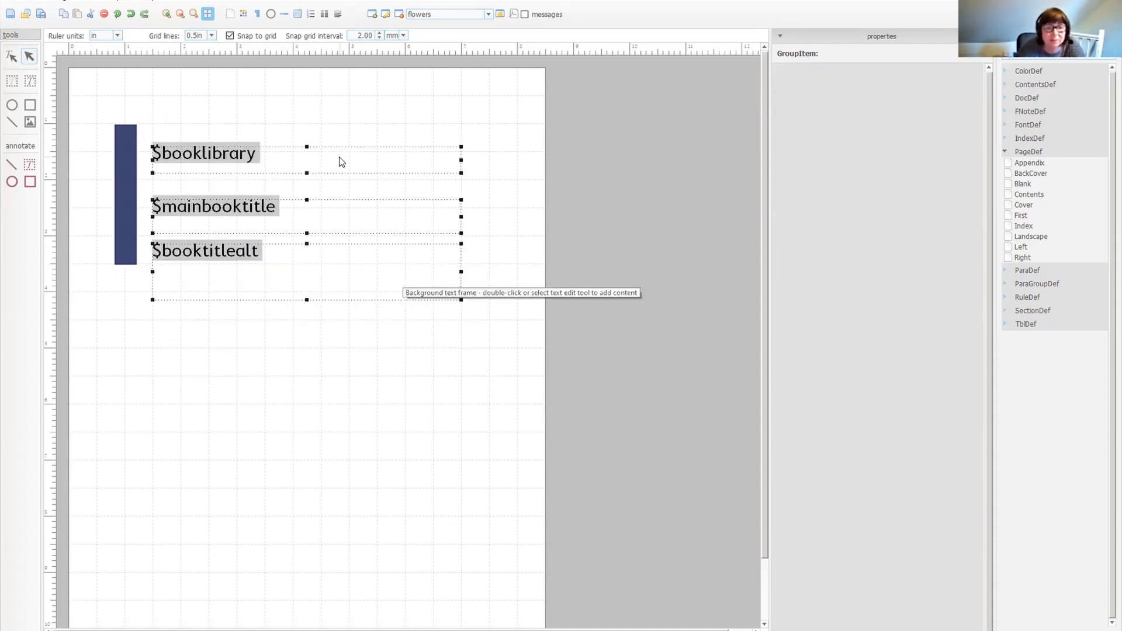
pyautogui.rightClick(342, 159)
pyautogui.click(356, 165)
pyautogui.rightClick(363, 168)
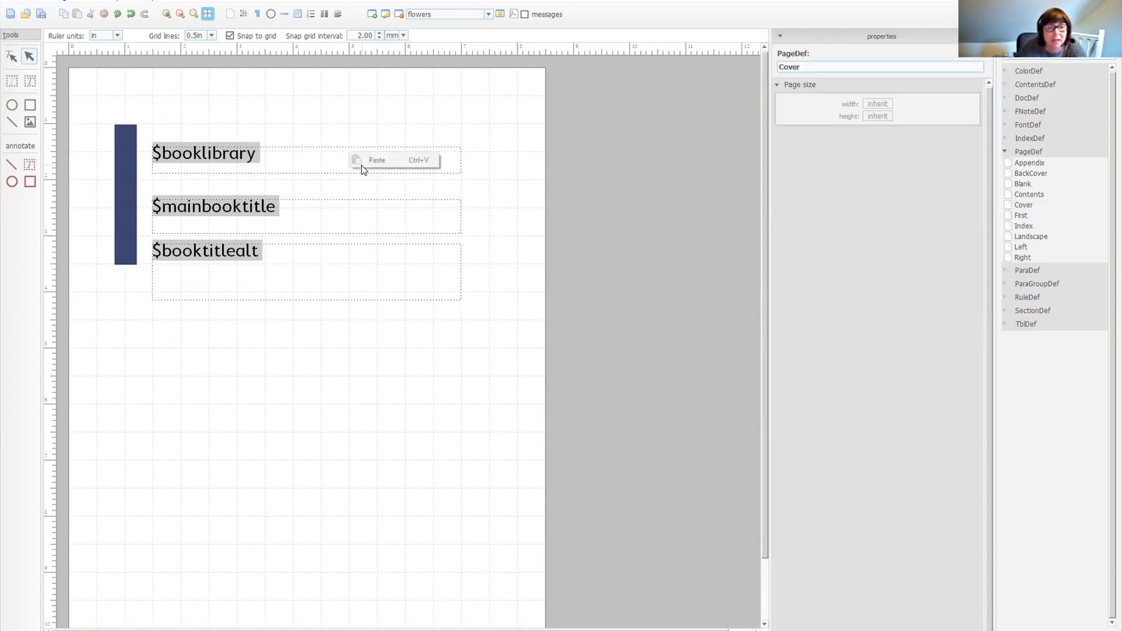
pyautogui.moveTo(506, 110); pyautogui.dragTo(144, 360)
pyautogui.click(362, 343)
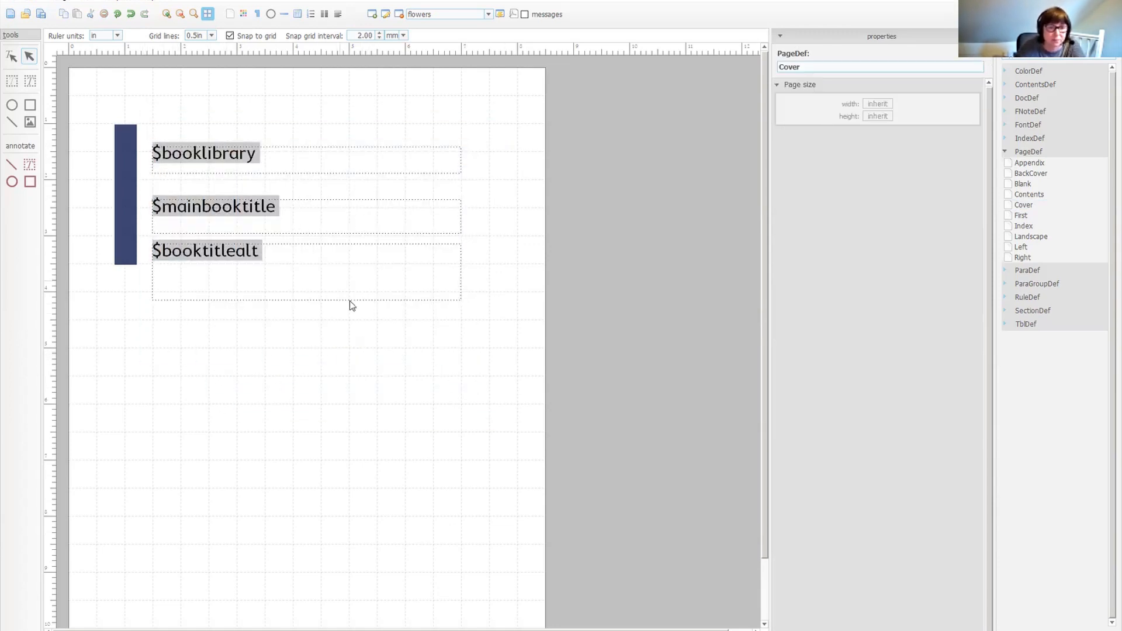
# Try shifting the $booklibrary frame and aligning the other title frames' left edges to it.
pyautogui.moveTo(327, 166); pyautogui.dragTo(368, 131)
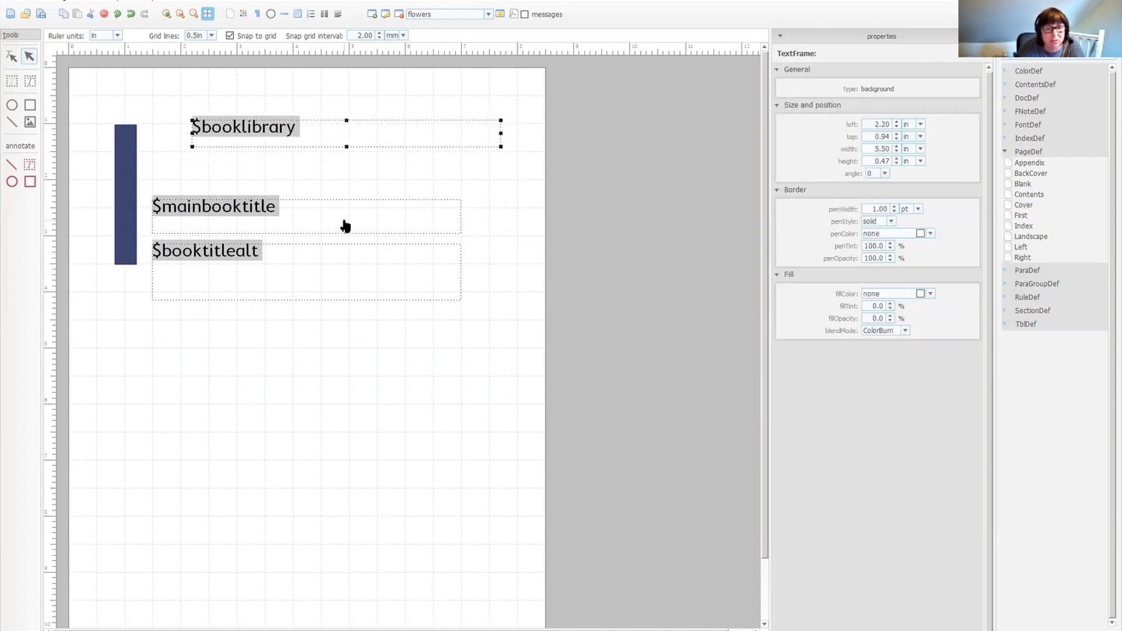
pyautogui.keyDown('shift'); pyautogui.click(358, 277); pyautogui.keyUp('shift')
pyautogui.keyDown('shift'); pyautogui.click(360, 213); pyautogui.keyUp('shift')
pyautogui.rightClick(349, 202)
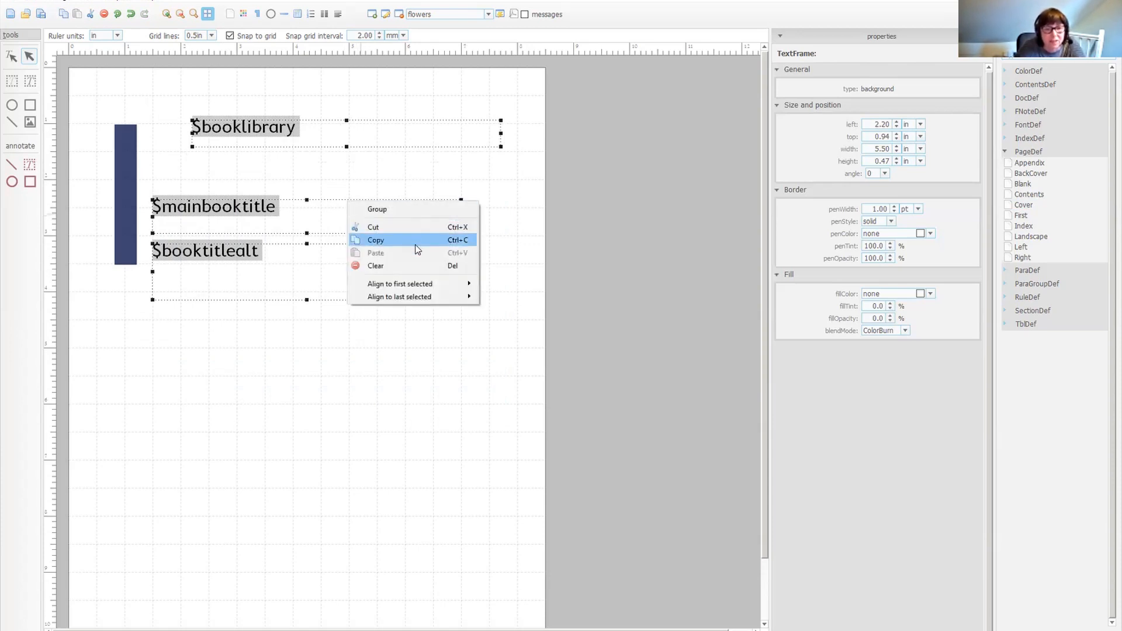
pyautogui.moveTo(411, 285)
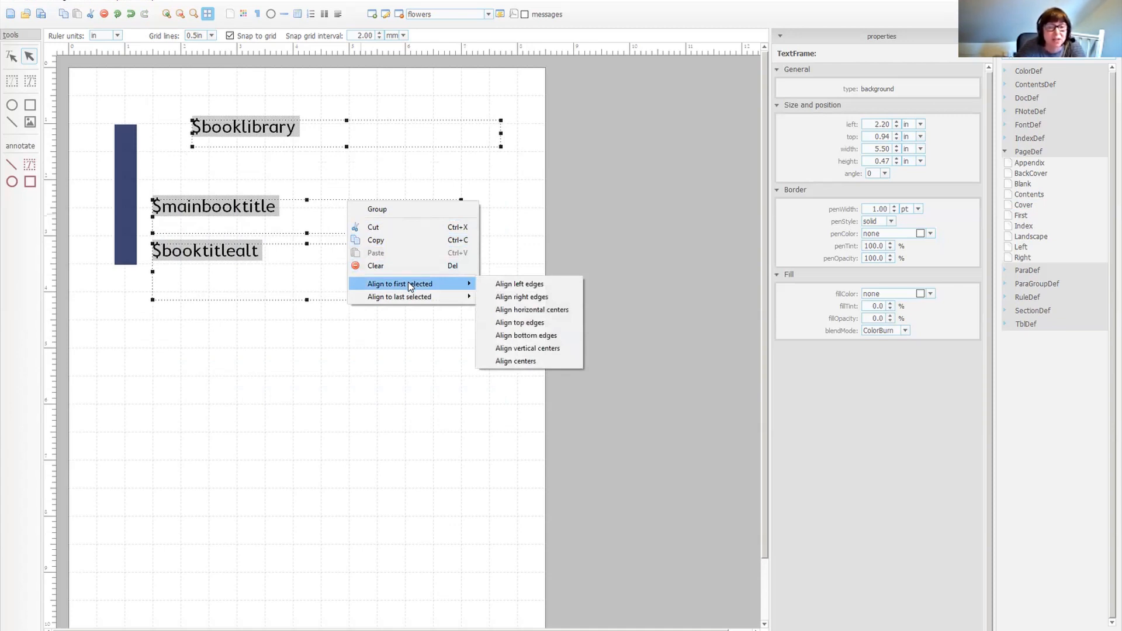
pyautogui.click(507, 285)
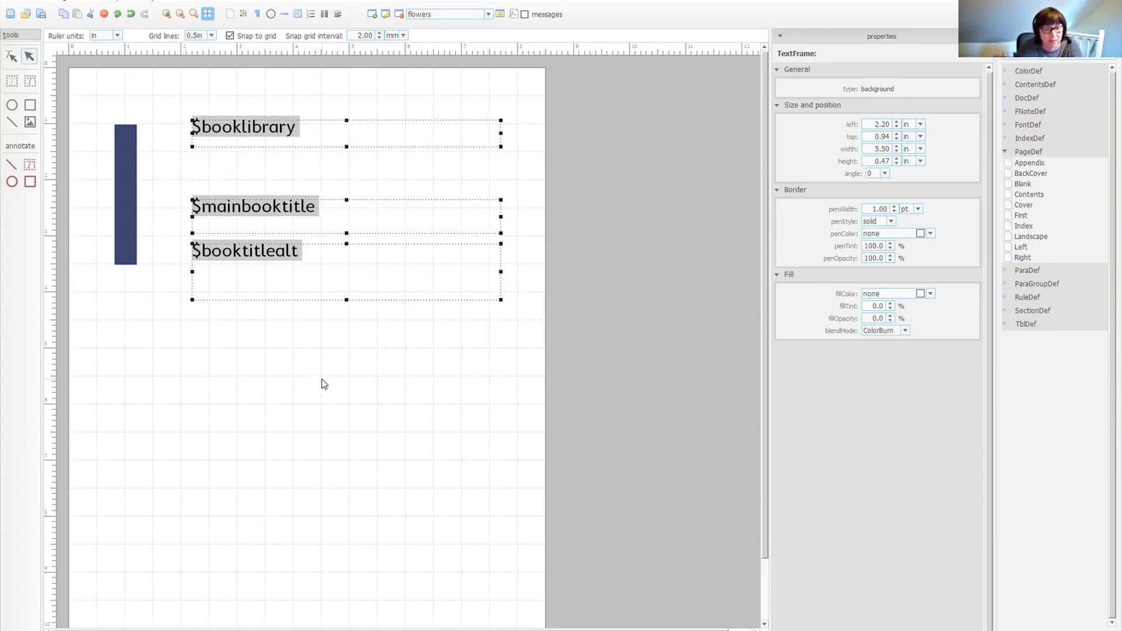
pyautogui.hotkey('ctrl', 'z')
pyautogui.hotkey('ctrl', 'z')
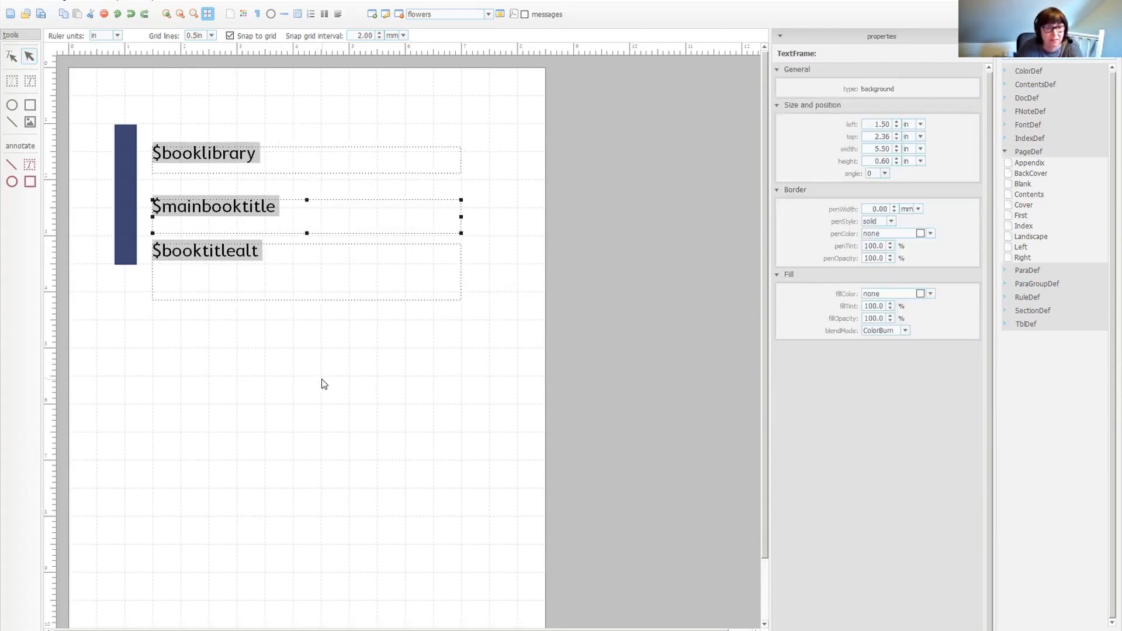
# Filter the paragraph definitions by title and open topic_title1.
pyautogui.click(1005, 152)
pyautogui.click(1010, 166)
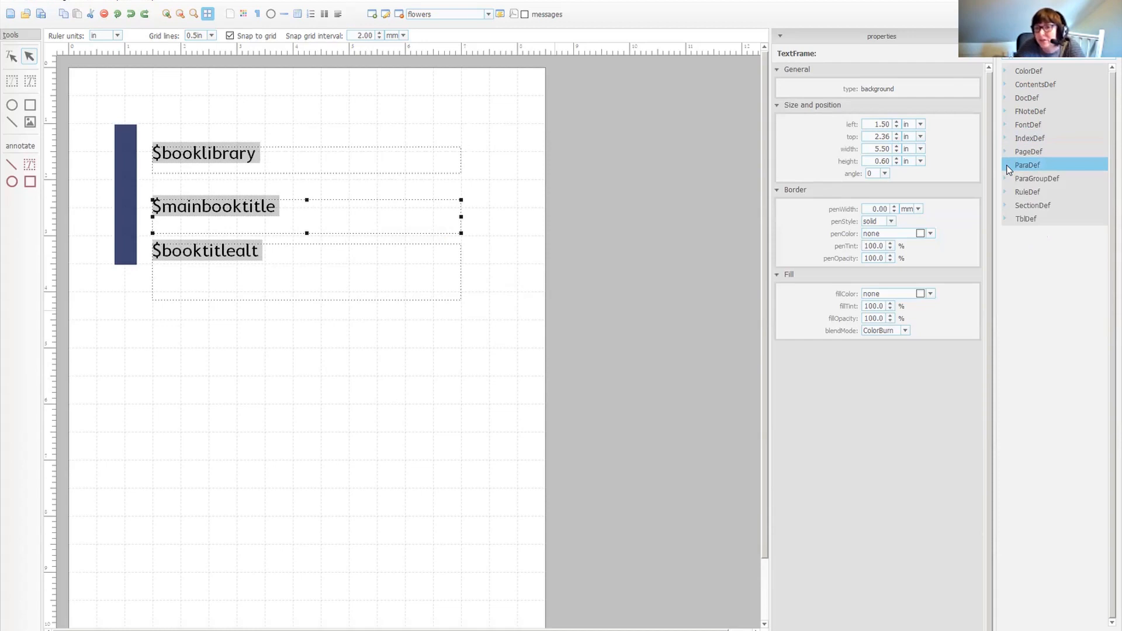
pyautogui.click(1006, 166)
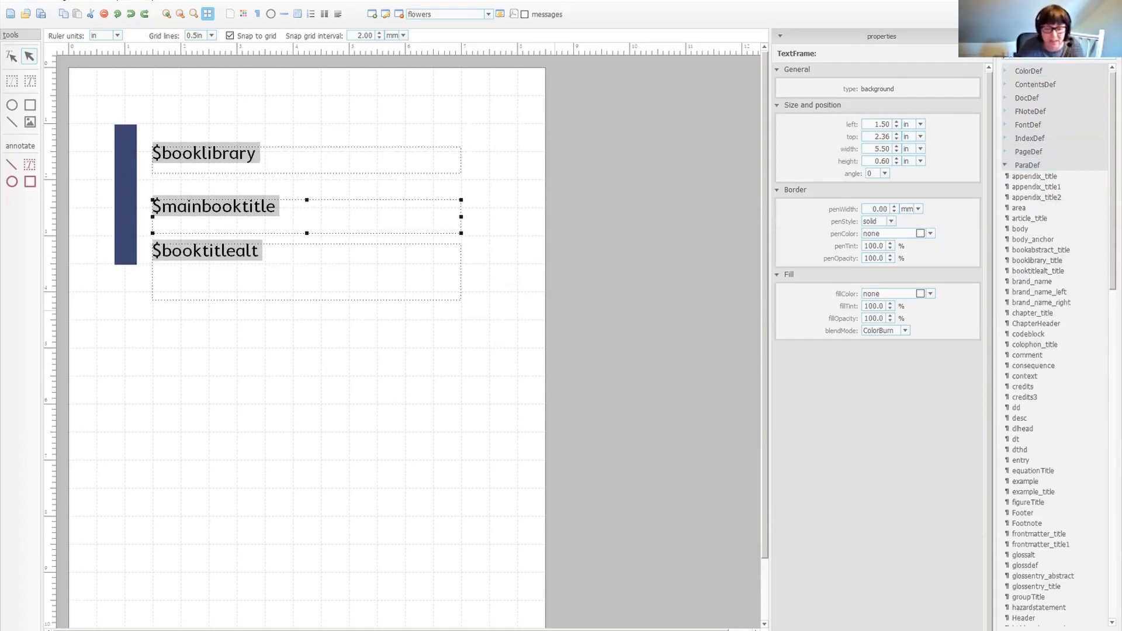
pyautogui.write('title')
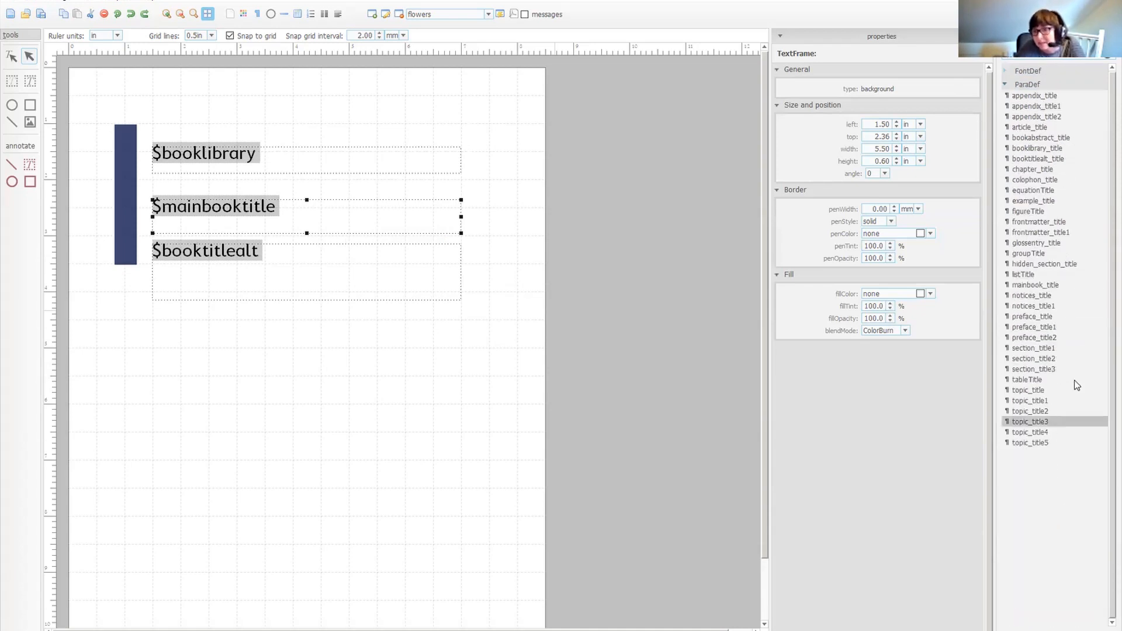
pyautogui.click(1039, 399)
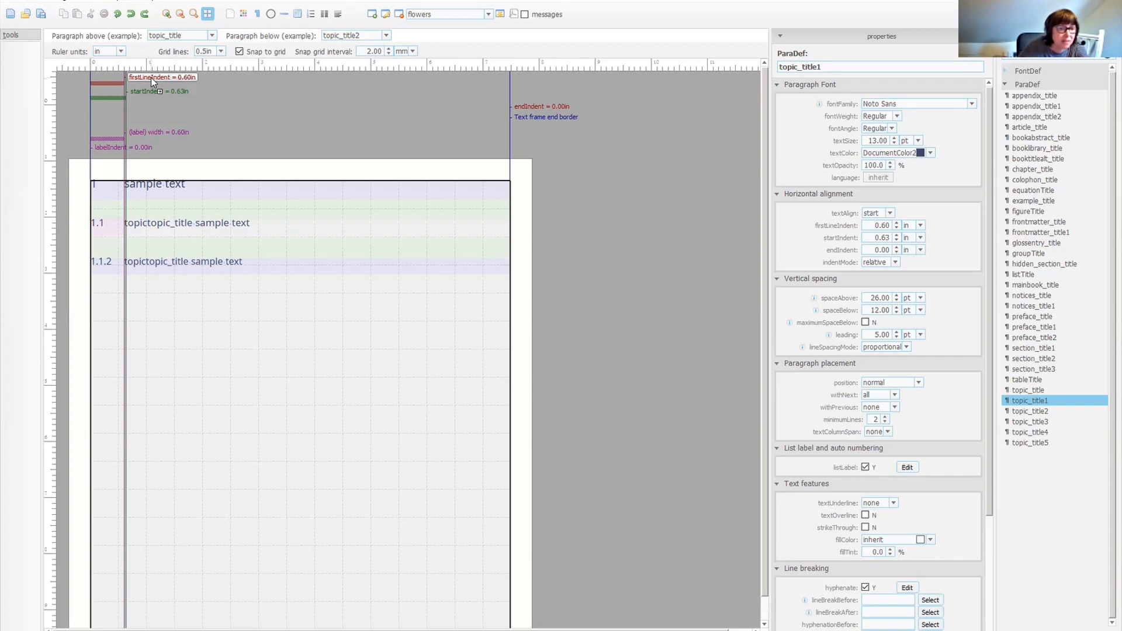
# Set topic_title1's first-line indent to 0.63 in.
pyautogui.moveTo(151, 77)
pyautogui.mouseDown()
pyautogui.moveTo(190, 77)
pyautogui.moveTo(152, 83)
pyautogui.mouseUp()
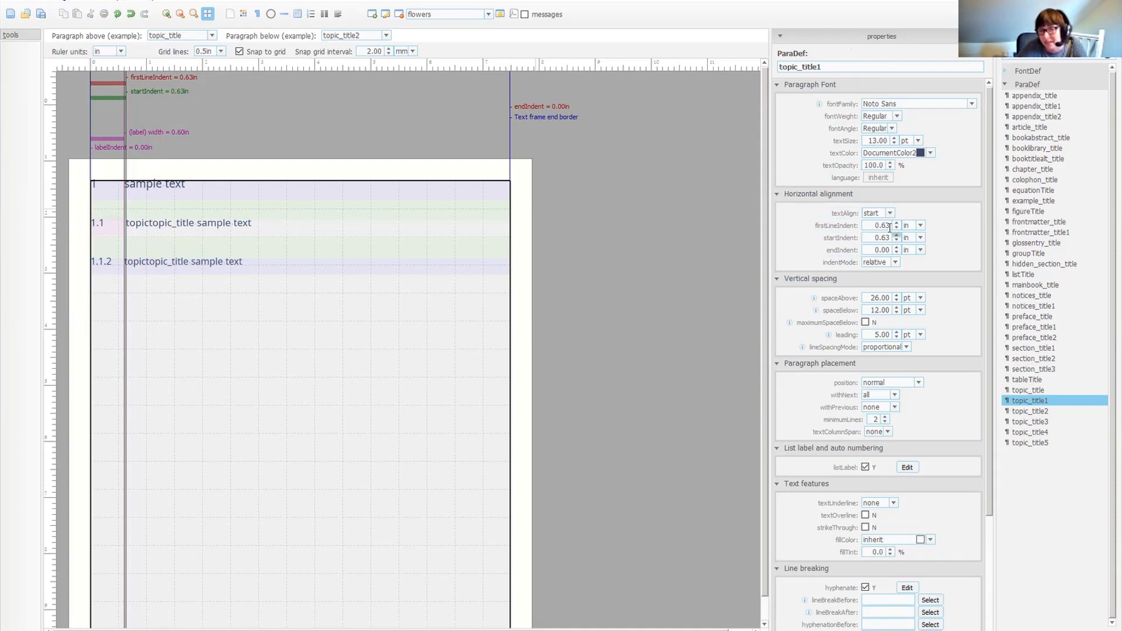
pyautogui.scroll(-3, 989, 222)
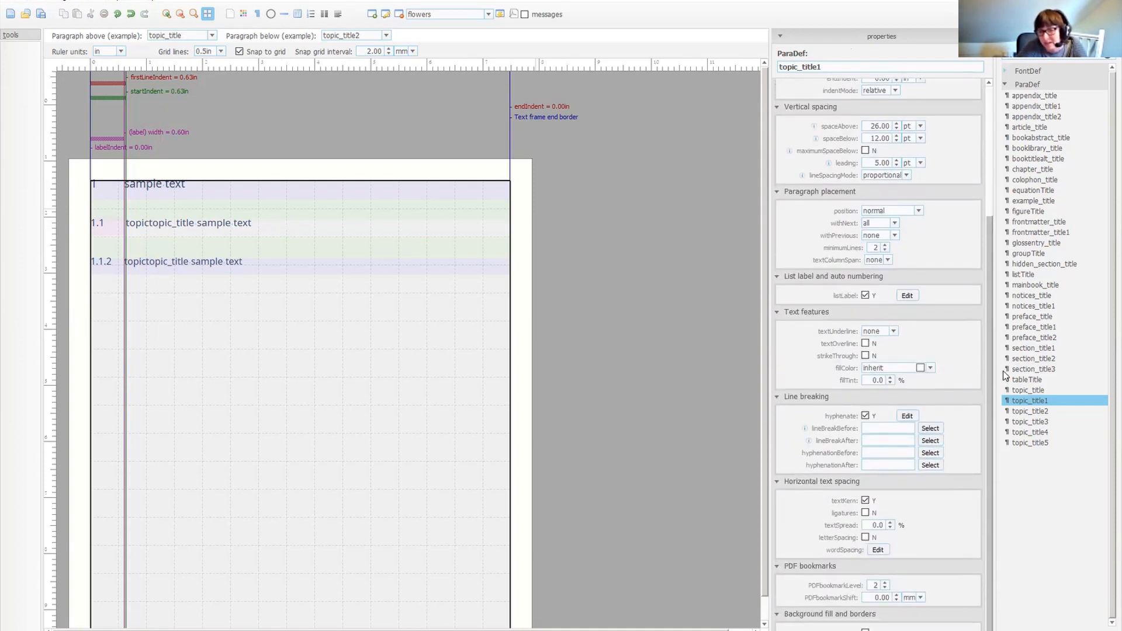
pyautogui.scroll(3, 984, 255)
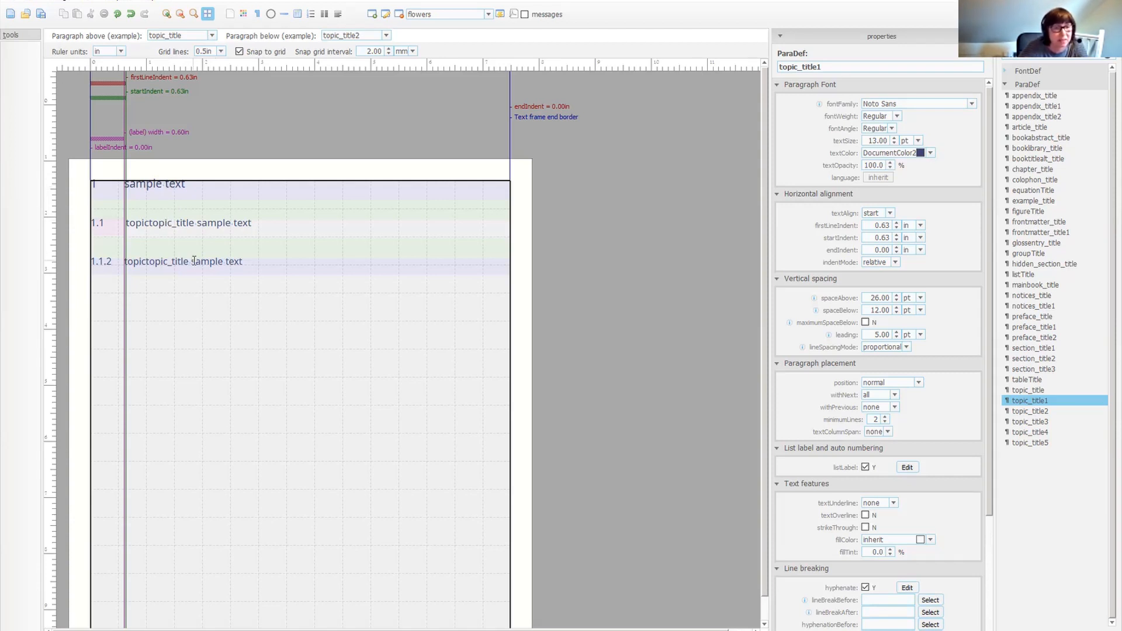
# Inspect topic_title1's list label and autonumber settings without keeping changes.
pyautogui.click(908, 468)
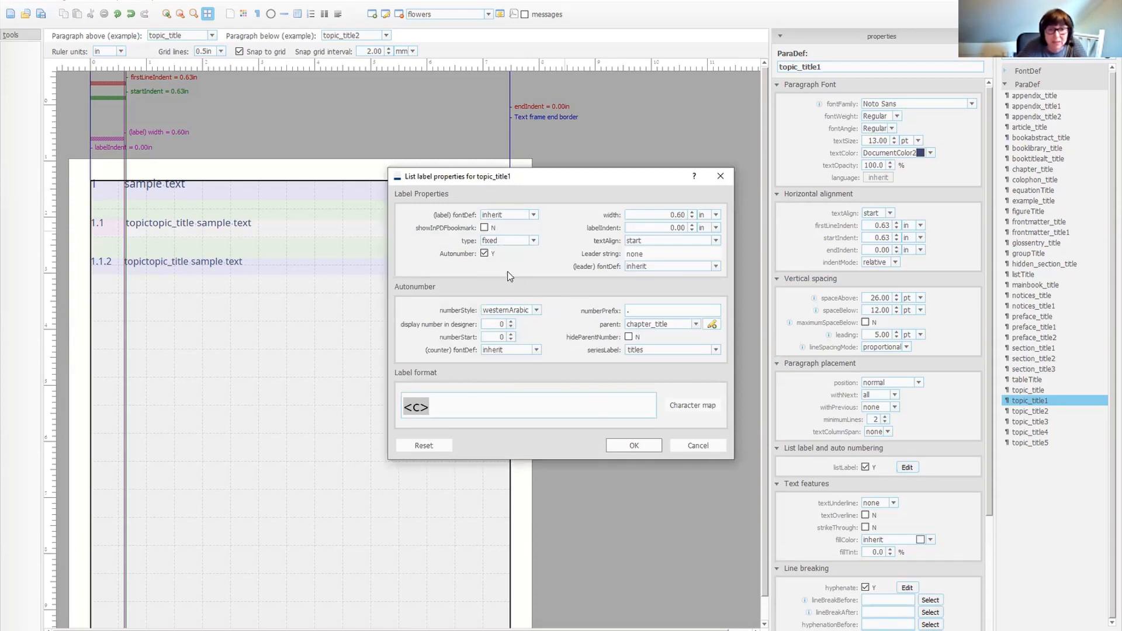
pyautogui.click(485, 254)
pyautogui.click(486, 253)
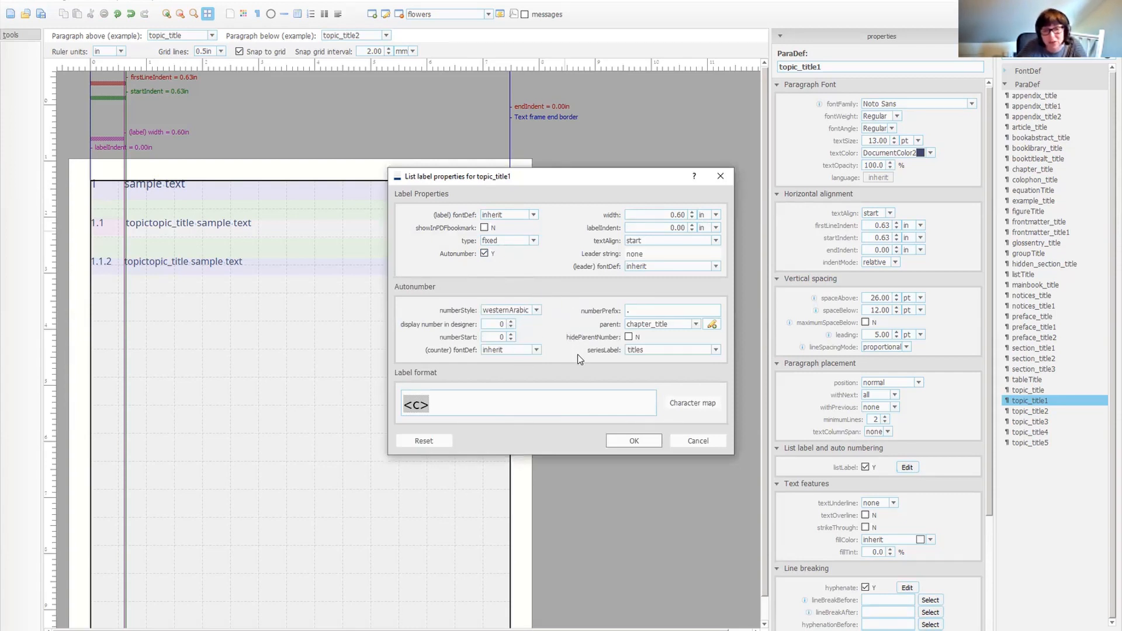
pyautogui.click(700, 443)
# Inspect the TOC formatting of the contents1 contents definition.
pyautogui.click(1004, 86)
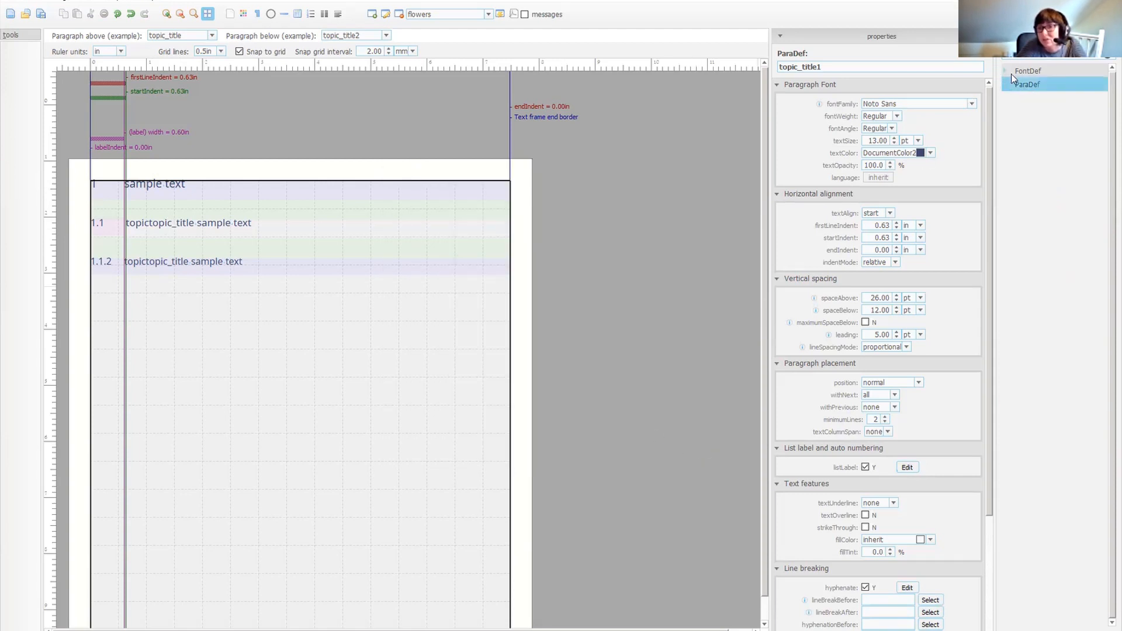
pyautogui.click(1107, 56)
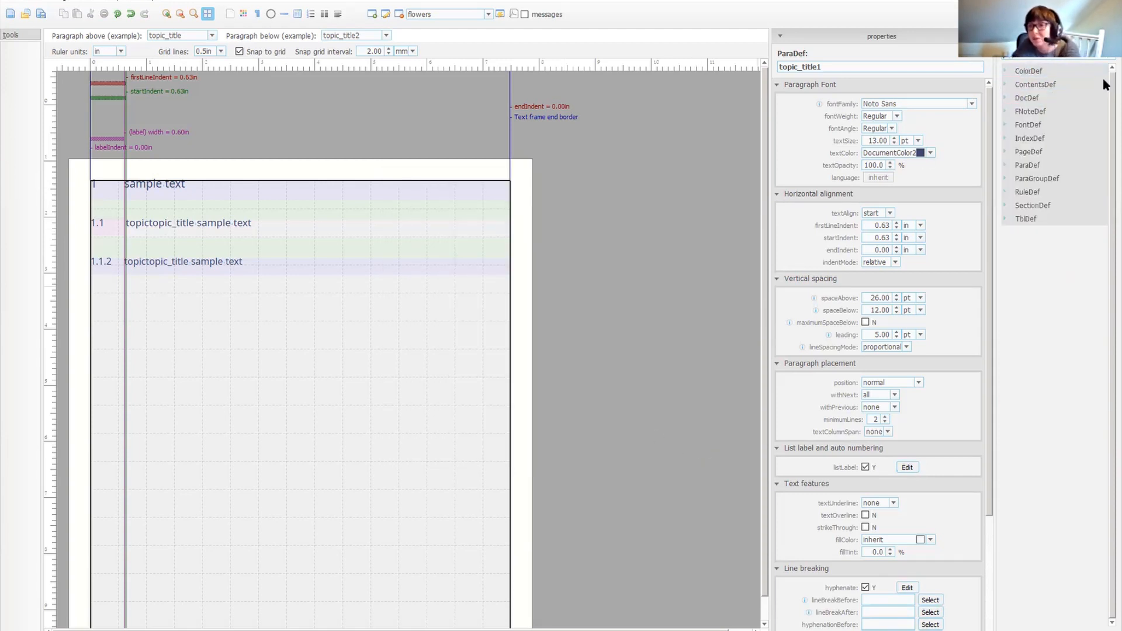
pyautogui.click(1008, 87)
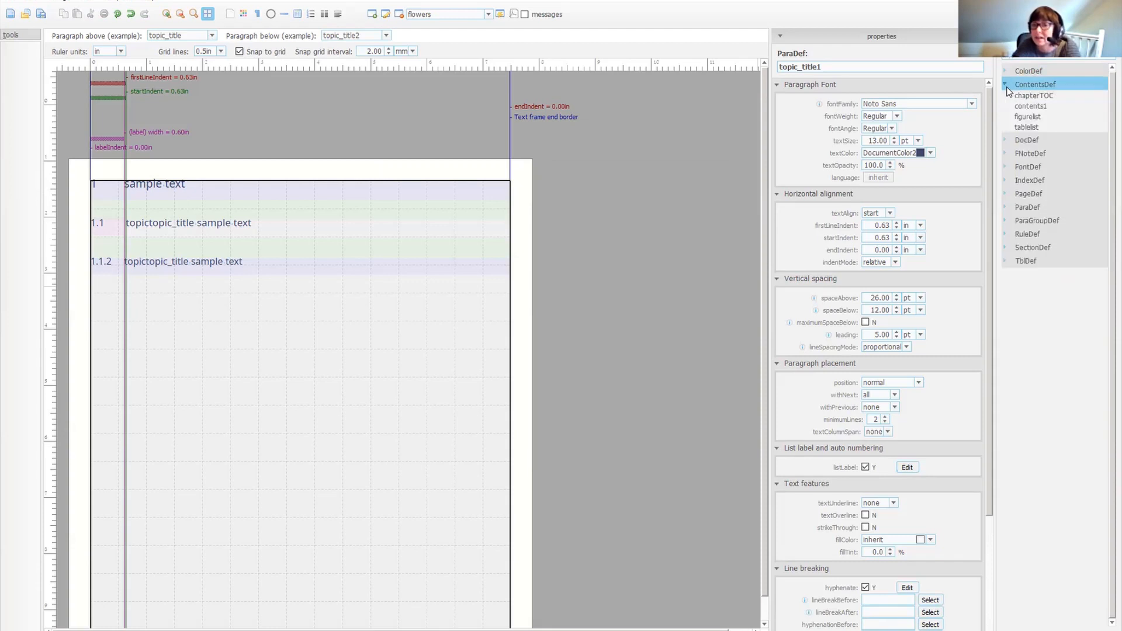
pyautogui.click(1037, 107)
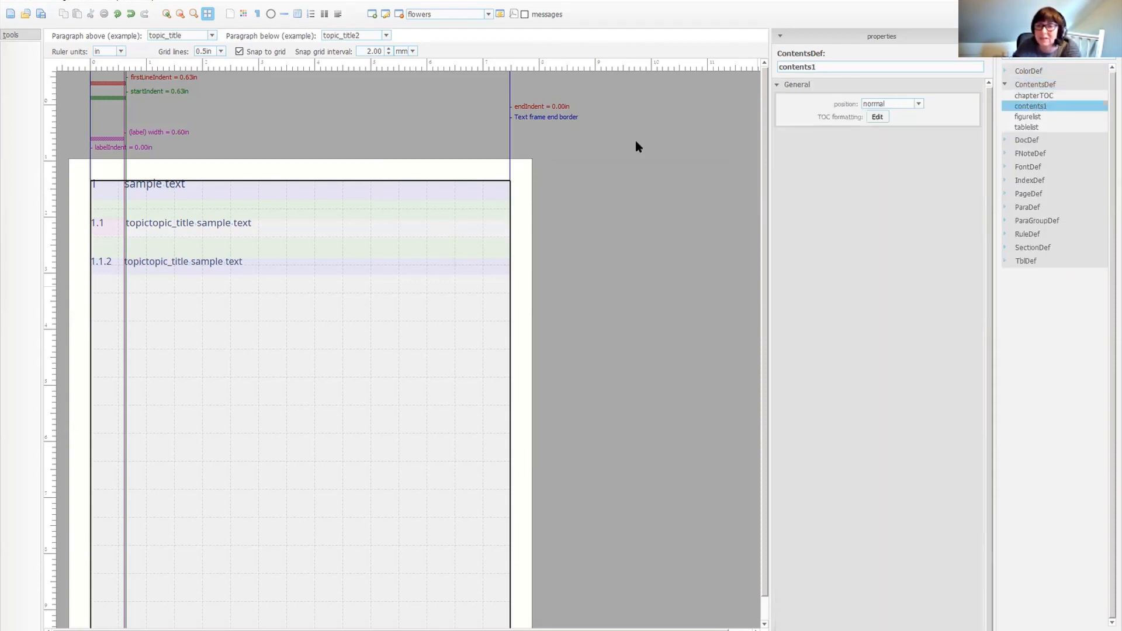
pyautogui.click(878, 117)
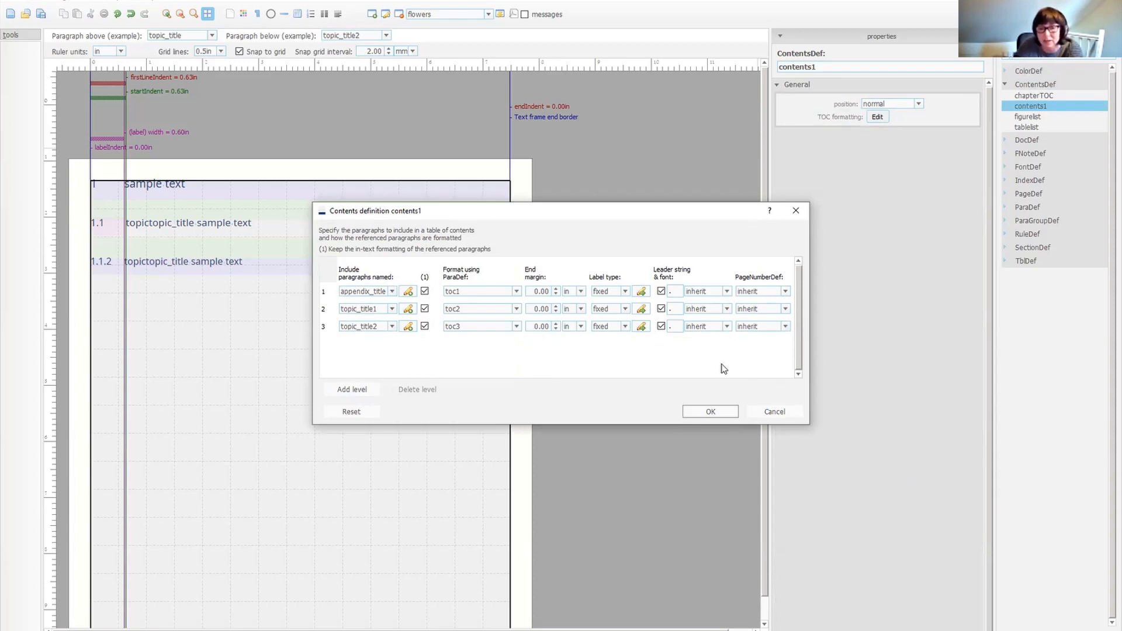
pyautogui.click(798, 404)
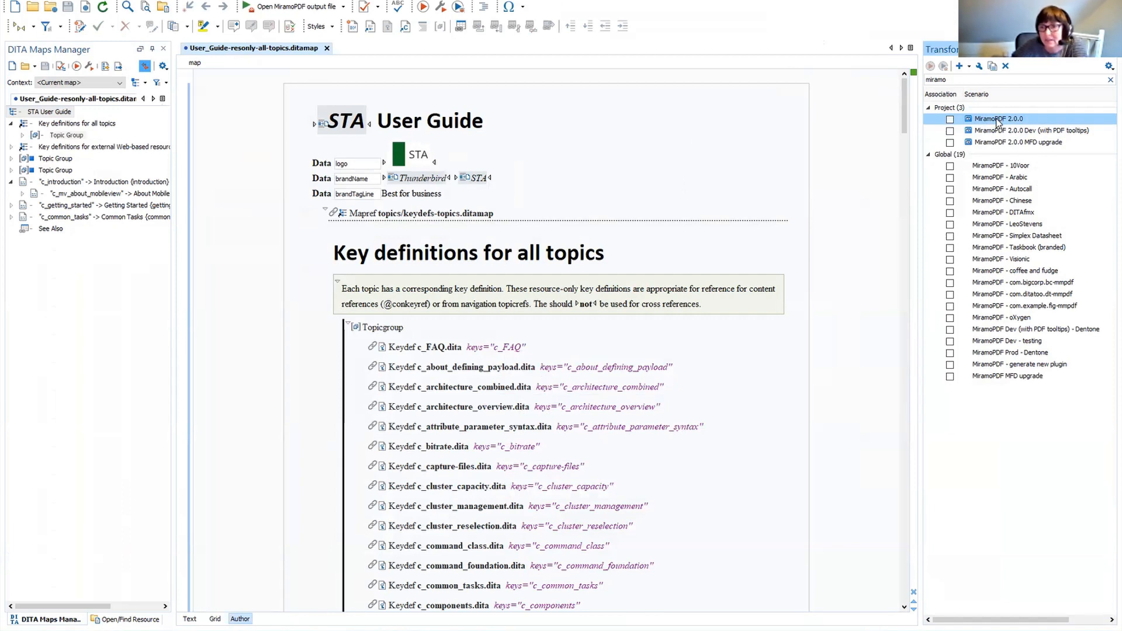
# In oXygen, run the MiramoPDF 2.0.0 transformation and review the generated PDF's cover, contents and chapter pages.
pyautogui.doubleClick(998, 120)
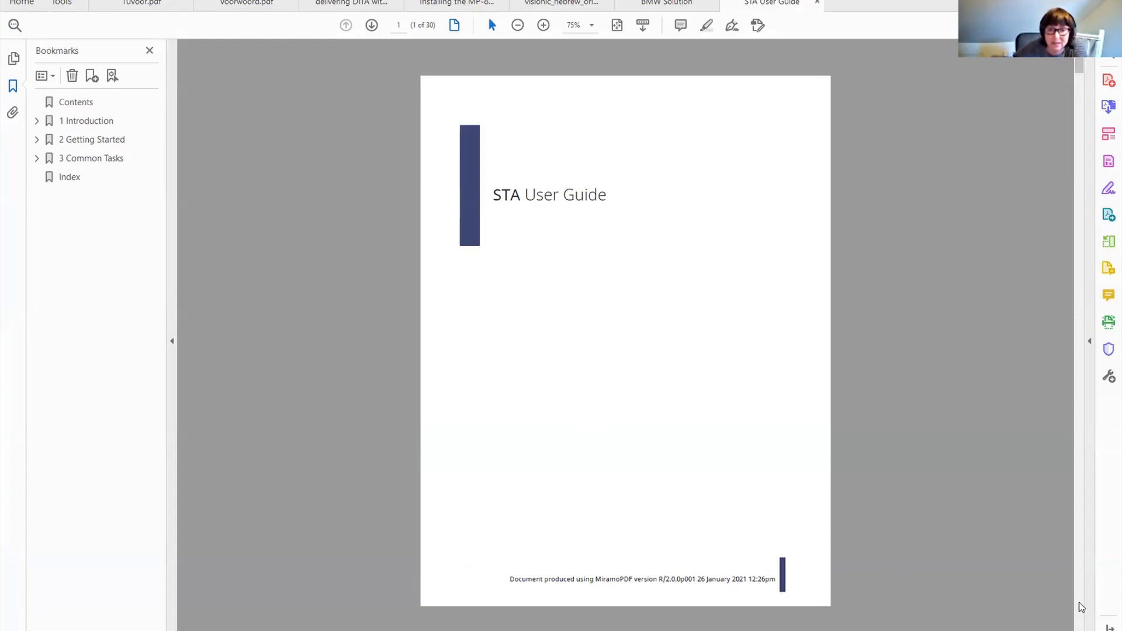
pyautogui.scroll(-2, 1081, 608)
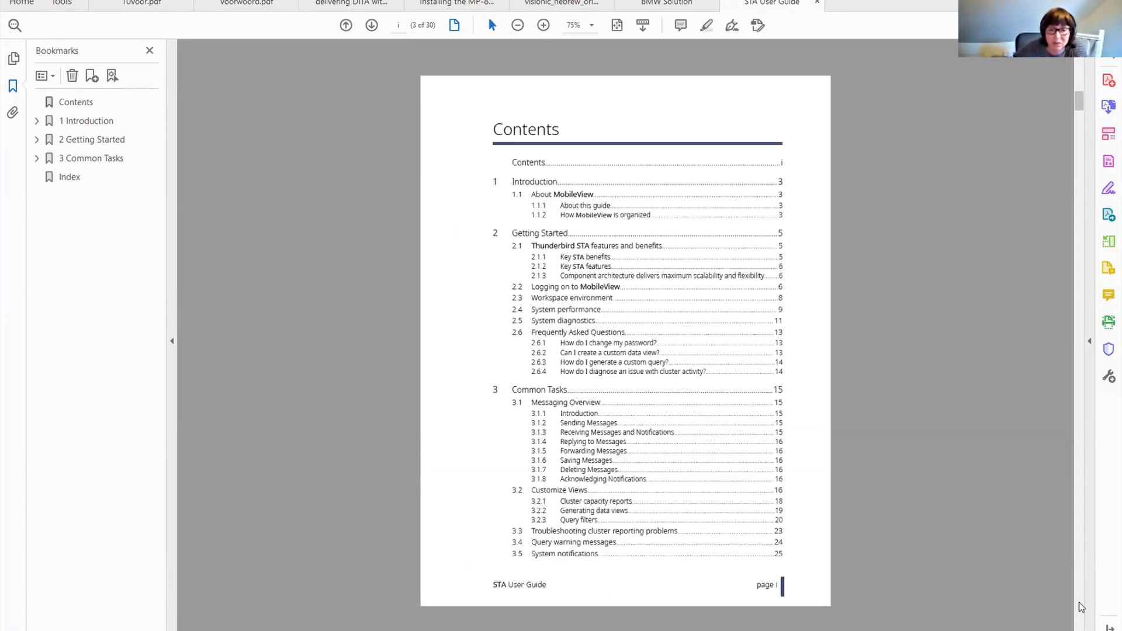
pyautogui.scroll(-2, 1081, 608)
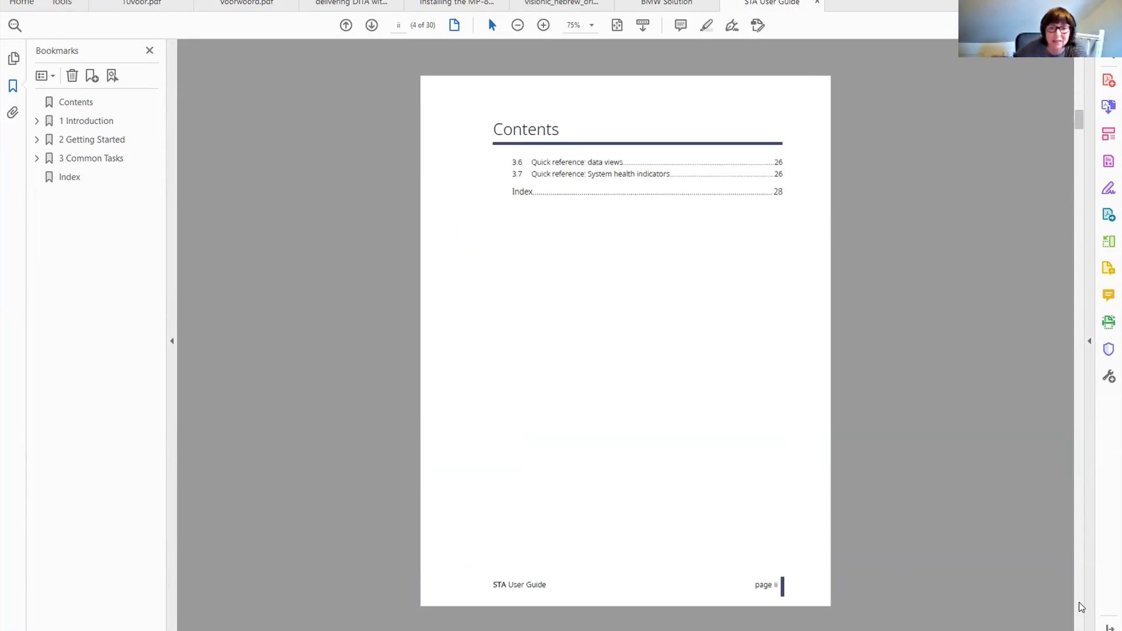
pyautogui.scroll(-2, 1081, 608)
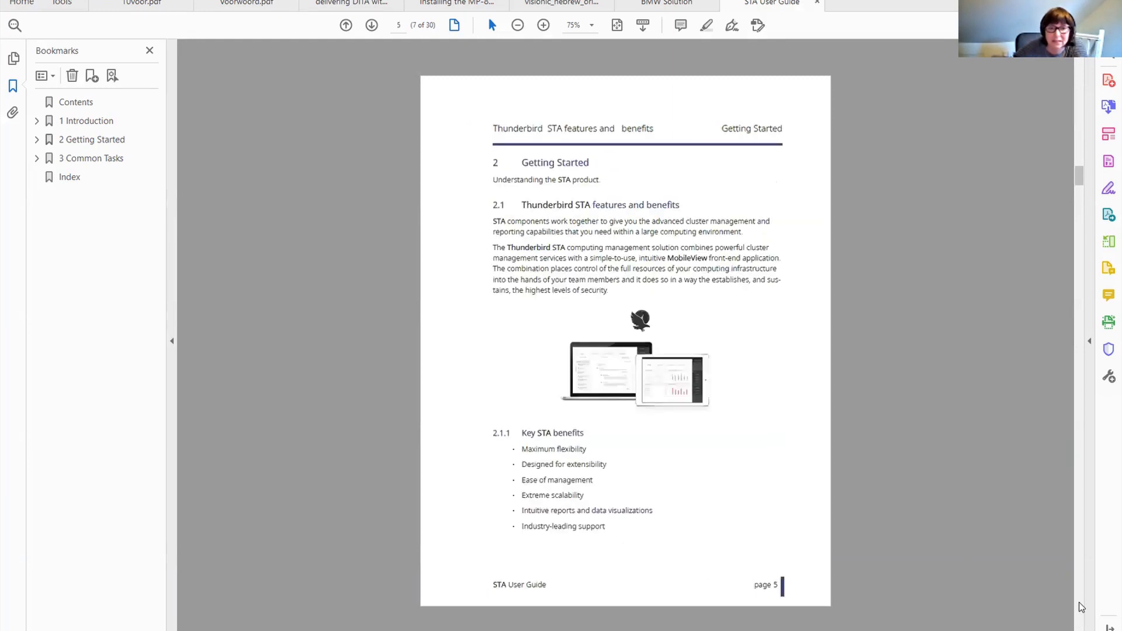
pyautogui.scroll(-4, 1081, 607)
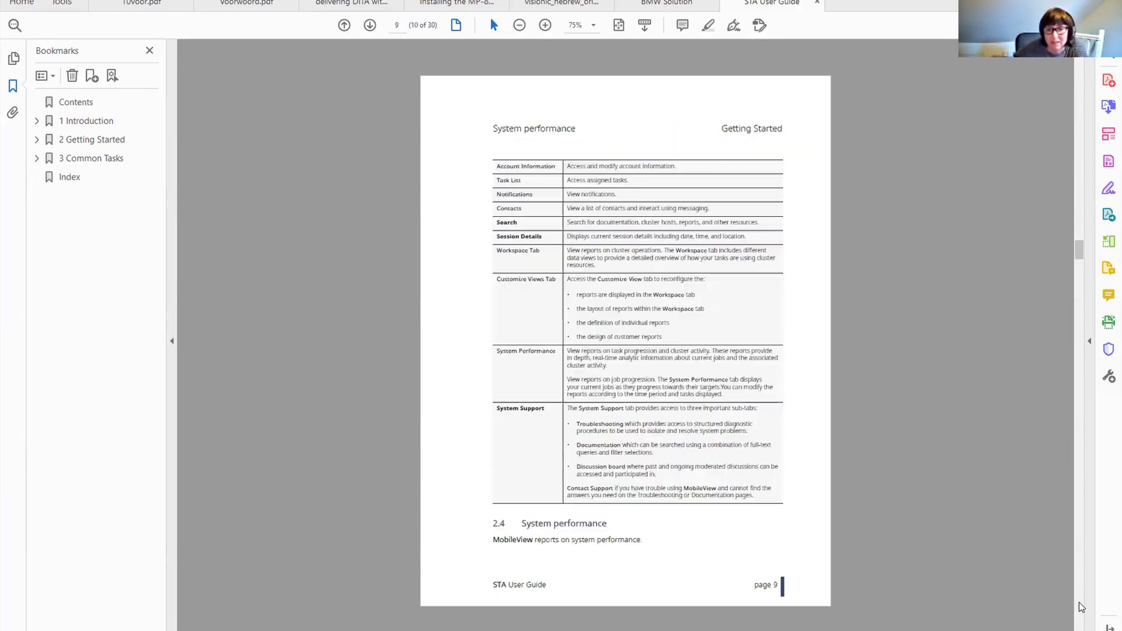
# Scroll through the generated PDF's remaining pages to the index and back to the cover, then return to the template designer.
pyautogui.scroll(-1, 1081, 608)
pyautogui.scroll(-3, 1082, 608)
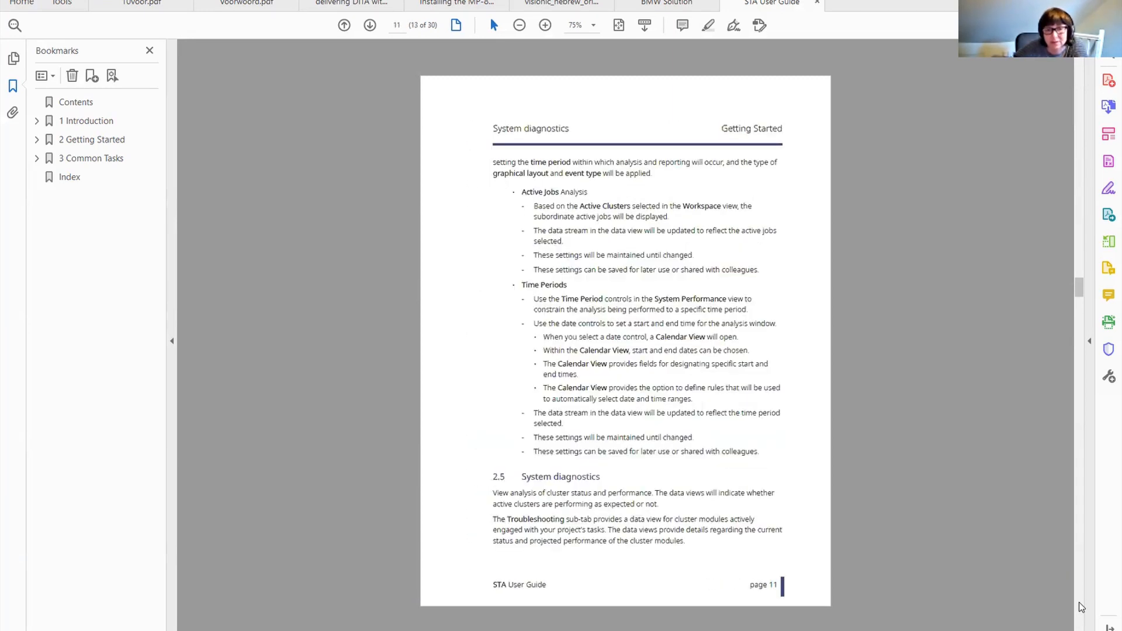
pyautogui.scroll(-2, 1082, 608)
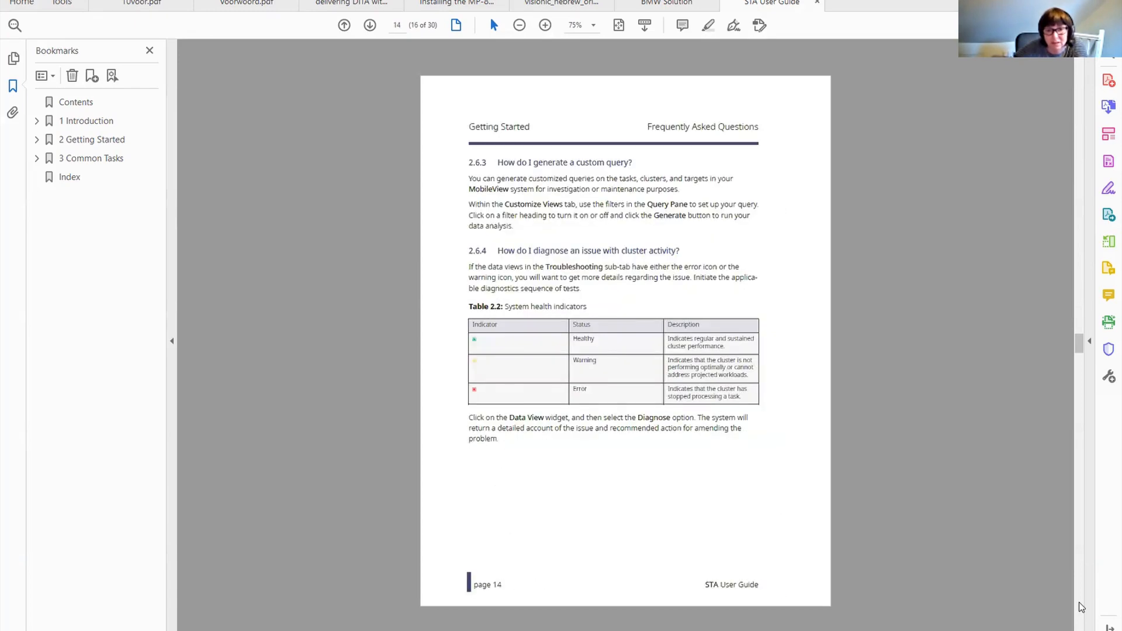
pyautogui.moveTo(1073, 364); pyautogui.dragTo(1080, 622)
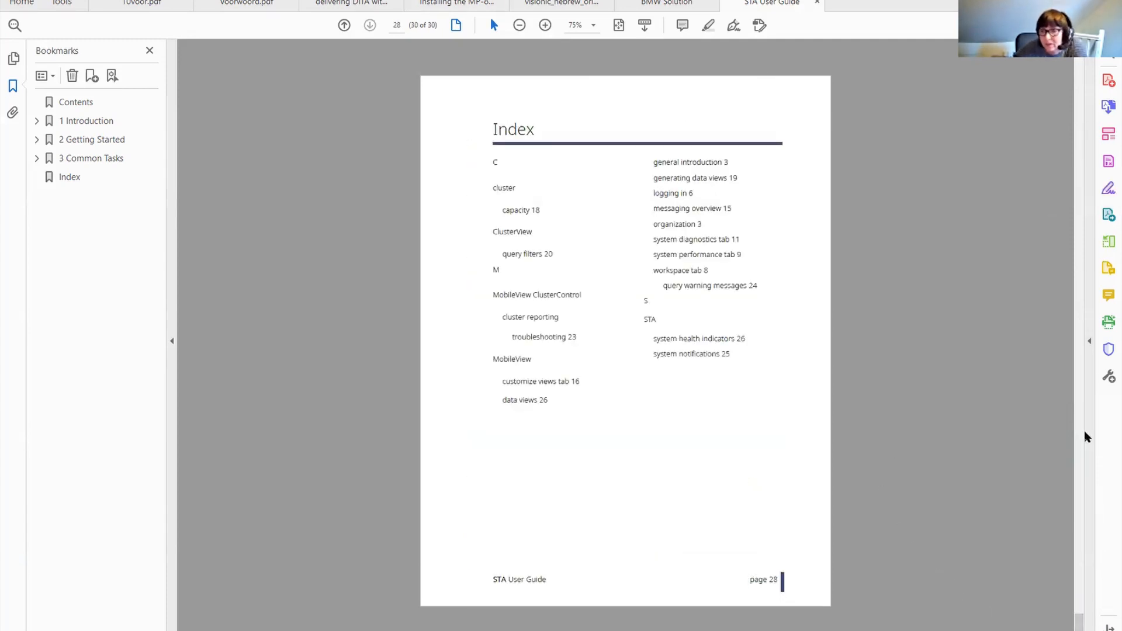
pyautogui.moveTo(1081, 620); pyautogui.dragTo(1079, 62)
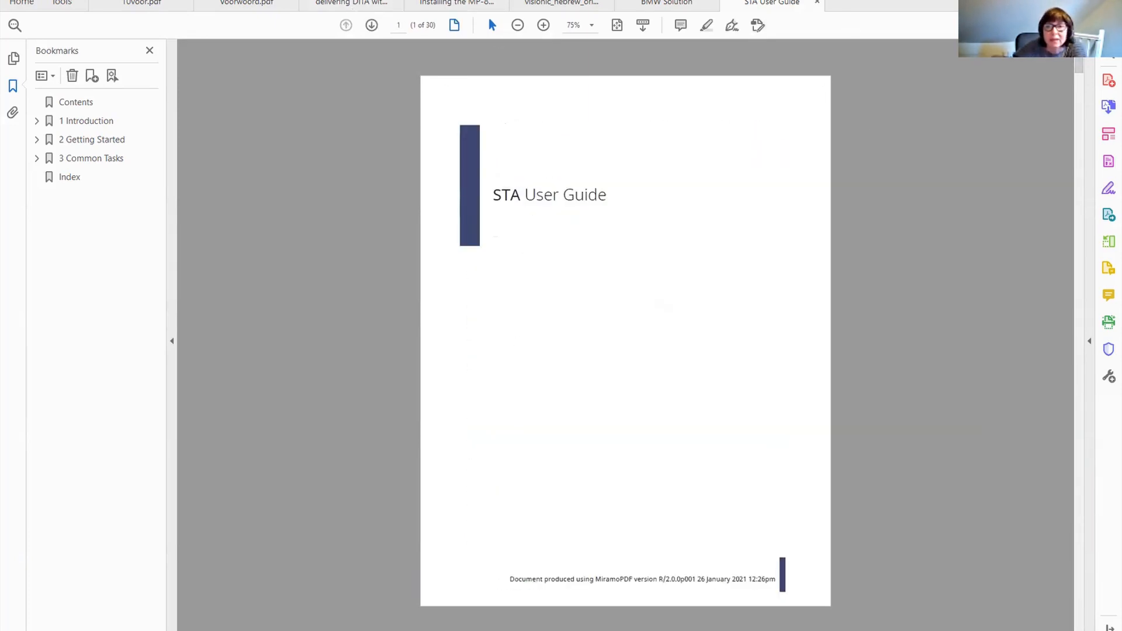
pyautogui.doubleClick(466, 1)
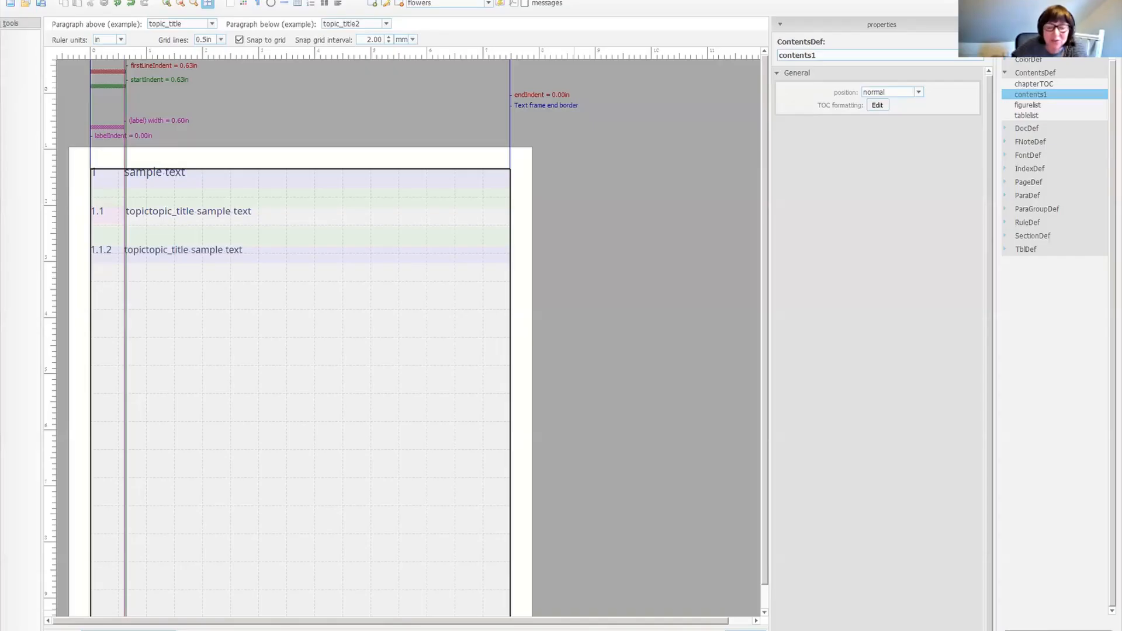
# Examine the Cover and Left page definitions, including the cover's vertical bar and the header rule.
pyautogui.click(1006, 73)
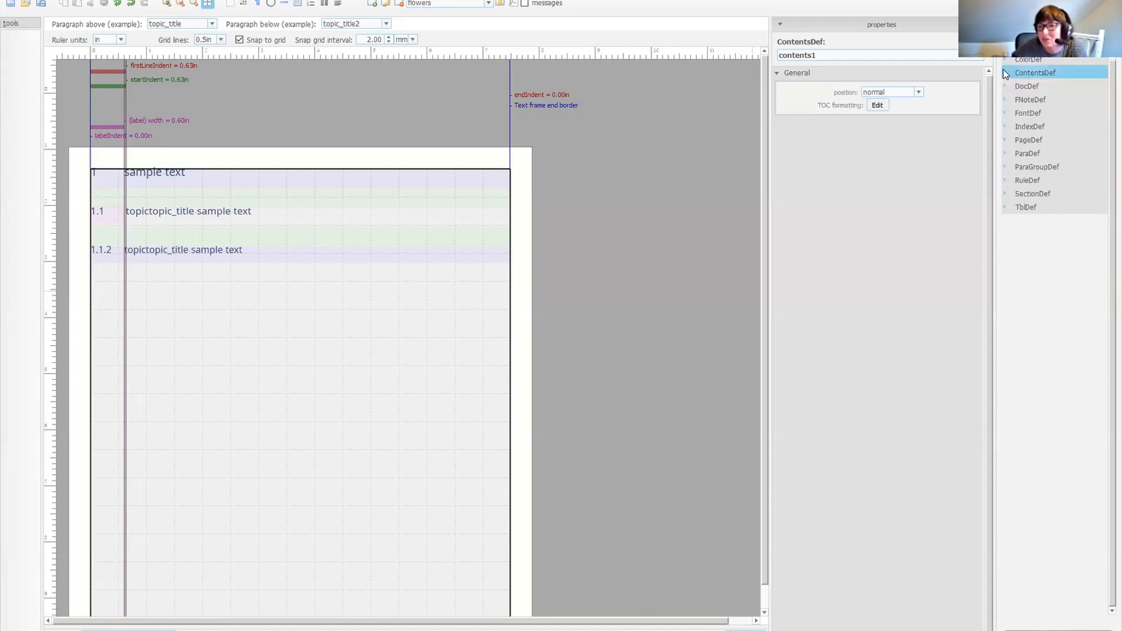
pyautogui.click(1005, 139)
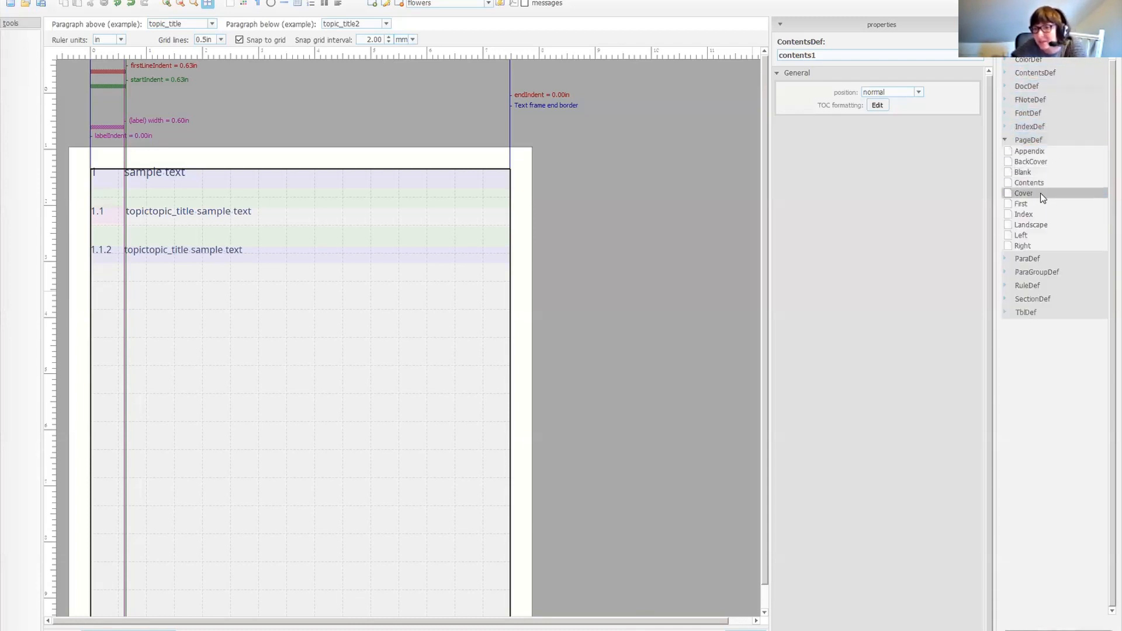
pyautogui.click(1039, 192)
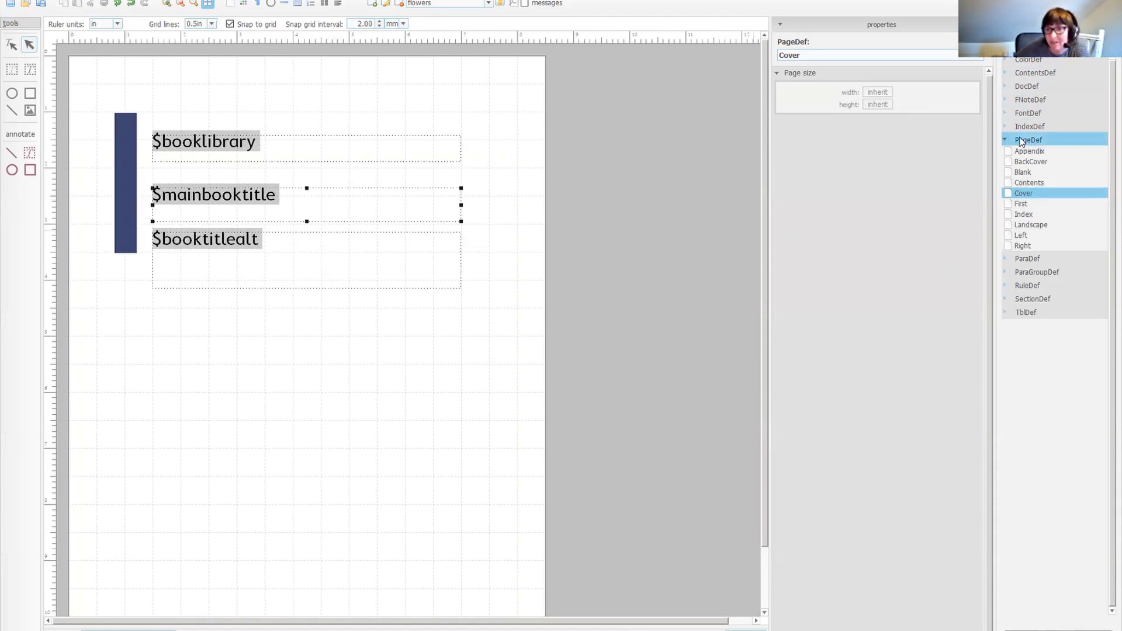
pyautogui.click(125, 194)
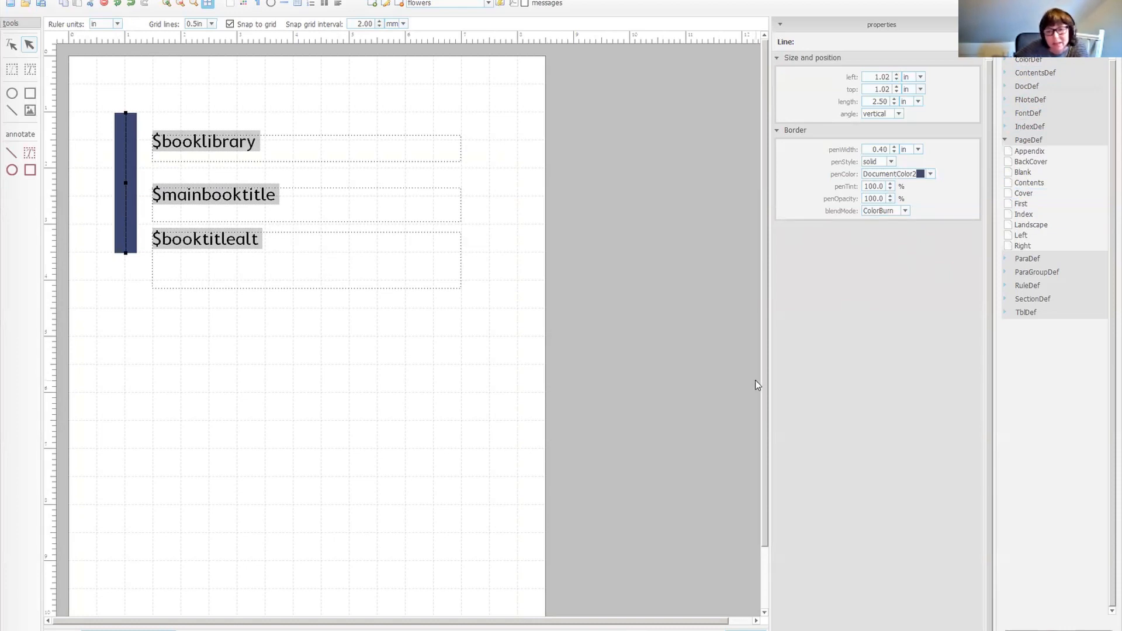
pyautogui.moveTo(765, 397); pyautogui.dragTo(770, 563)
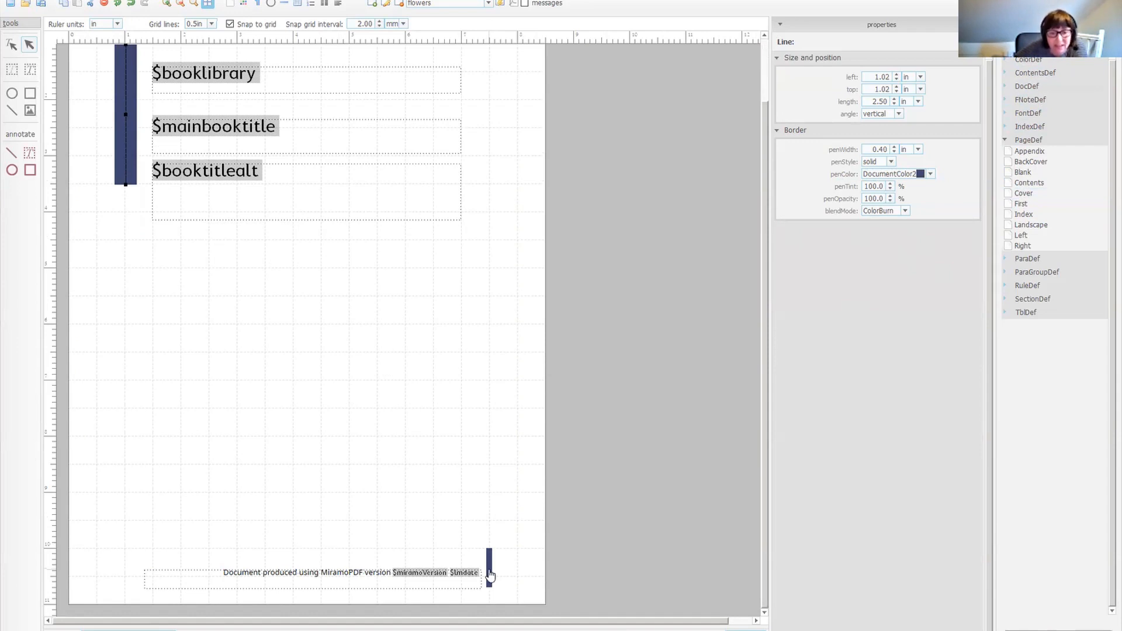
pyautogui.click(1021, 239)
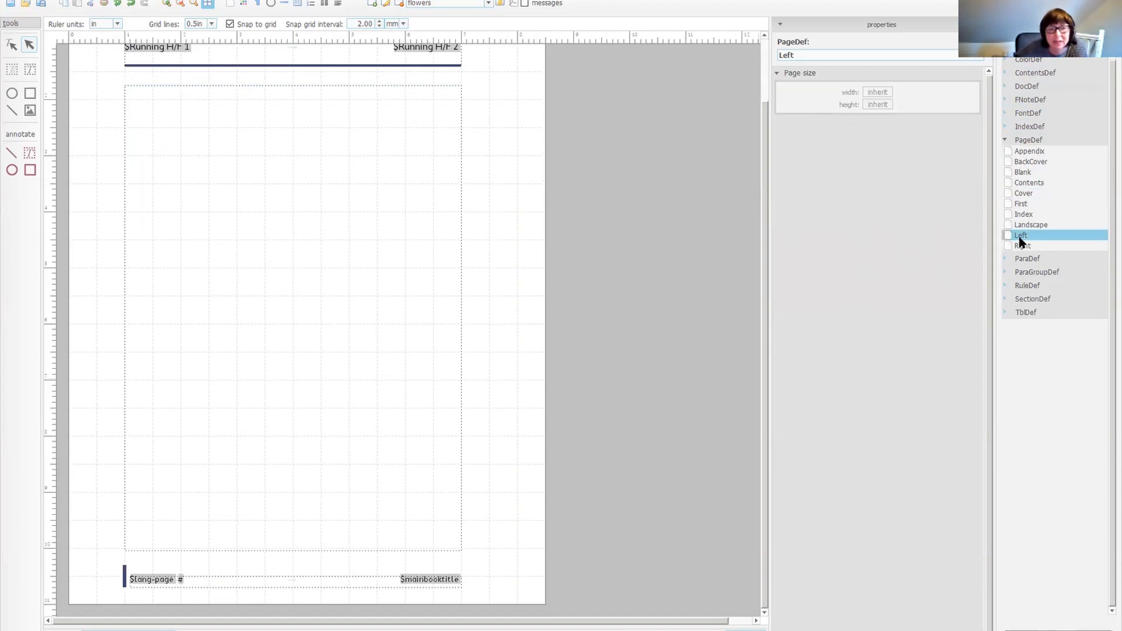
pyautogui.click(407, 66)
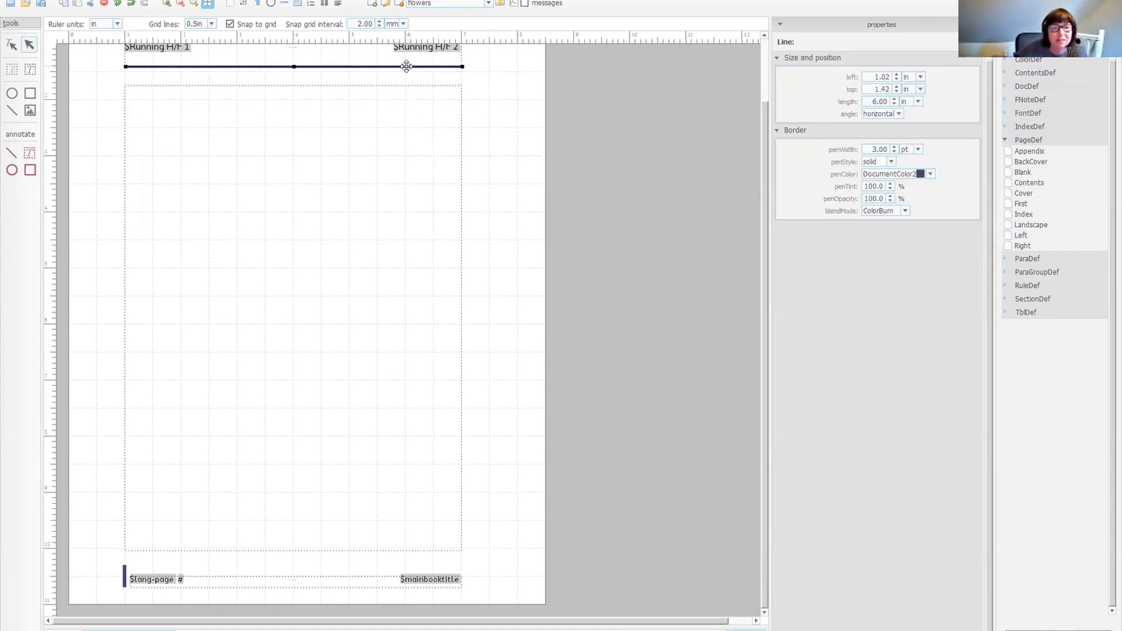
pyautogui.click(1038, 194)
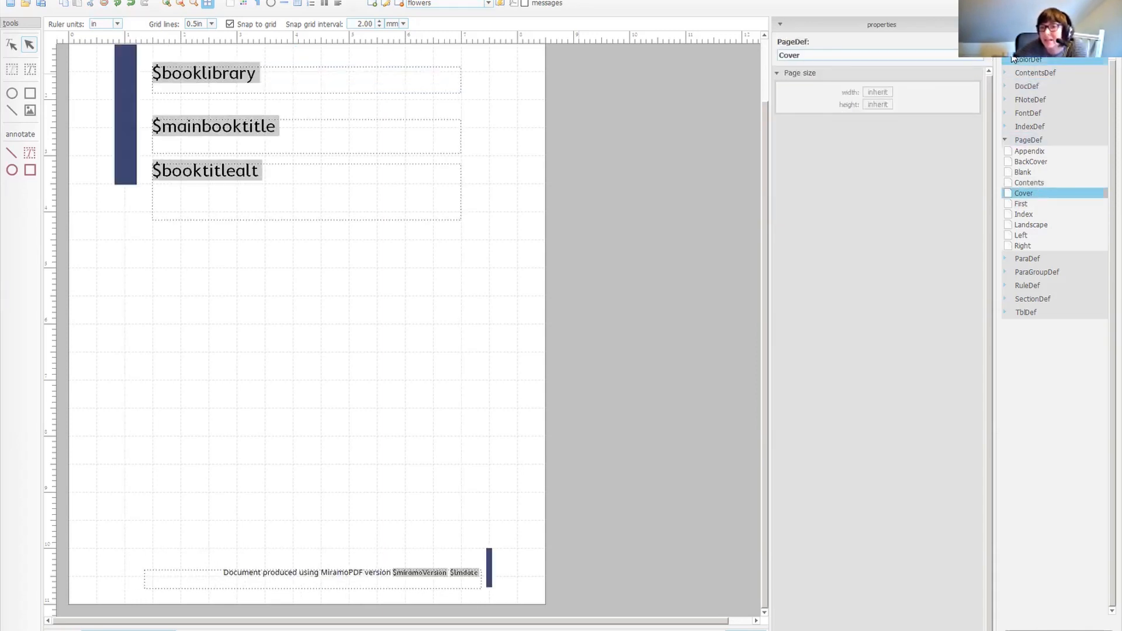
# Change the DocumentColor2 colour definition to RGB 121, 167, 112 and apply it.
pyautogui.click(1006, 61)
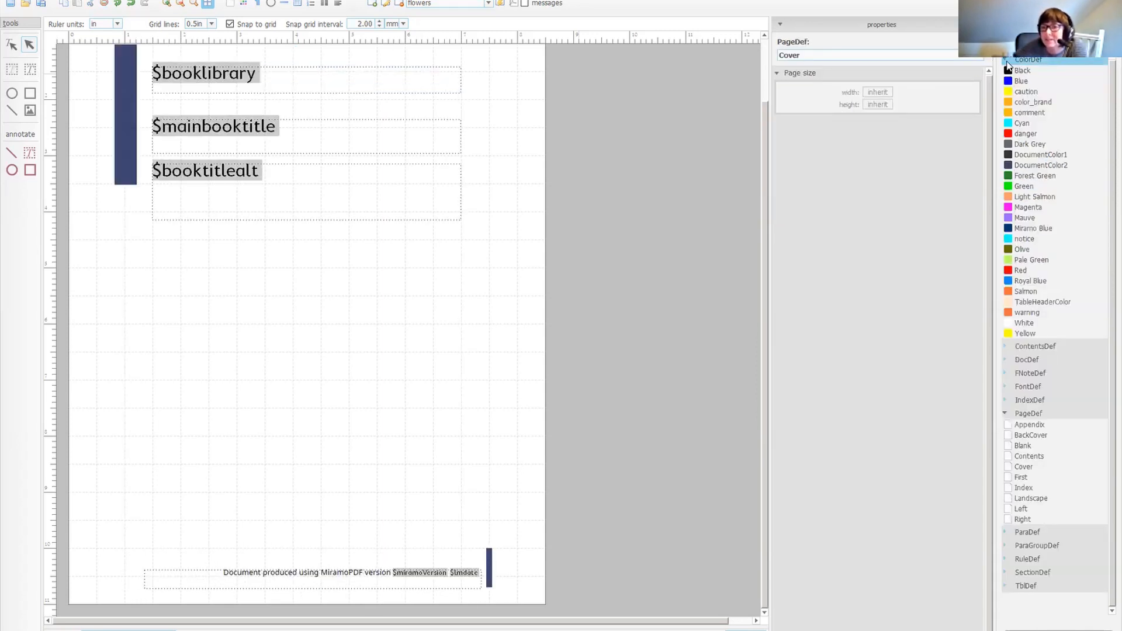
pyautogui.click(1046, 166)
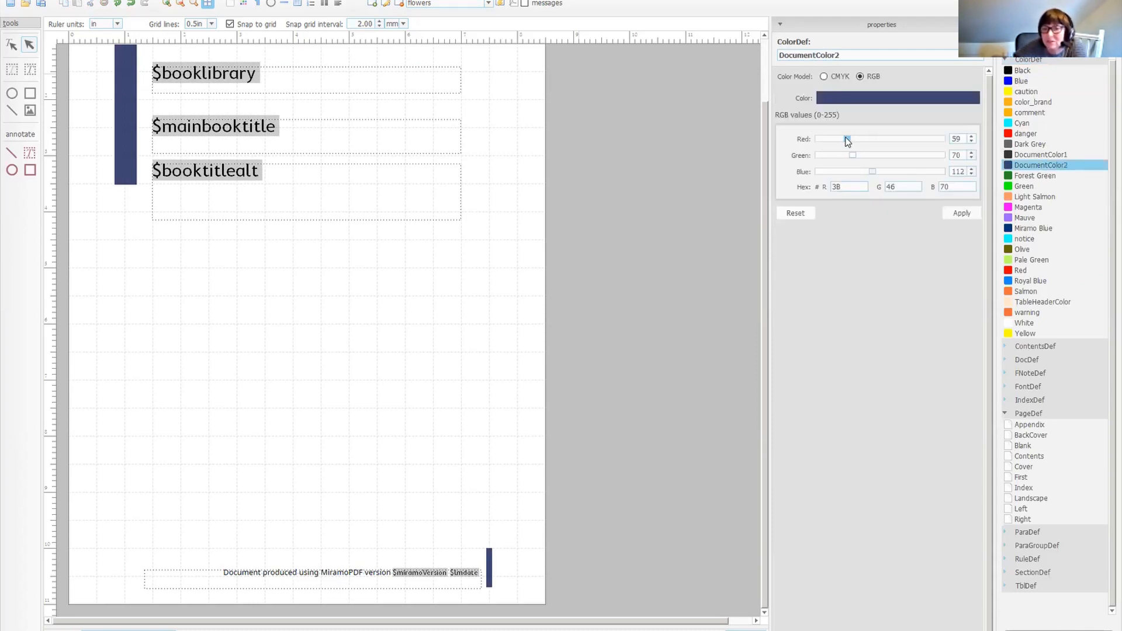
pyautogui.moveTo(853, 155); pyautogui.dragTo(872, 138)
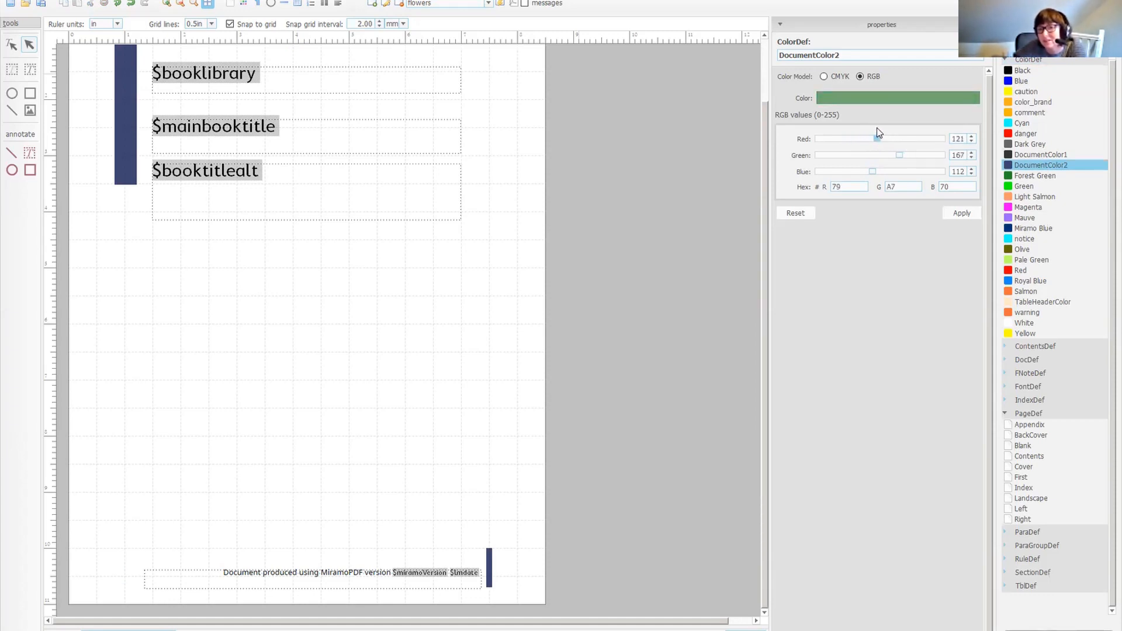
pyautogui.click(961, 214)
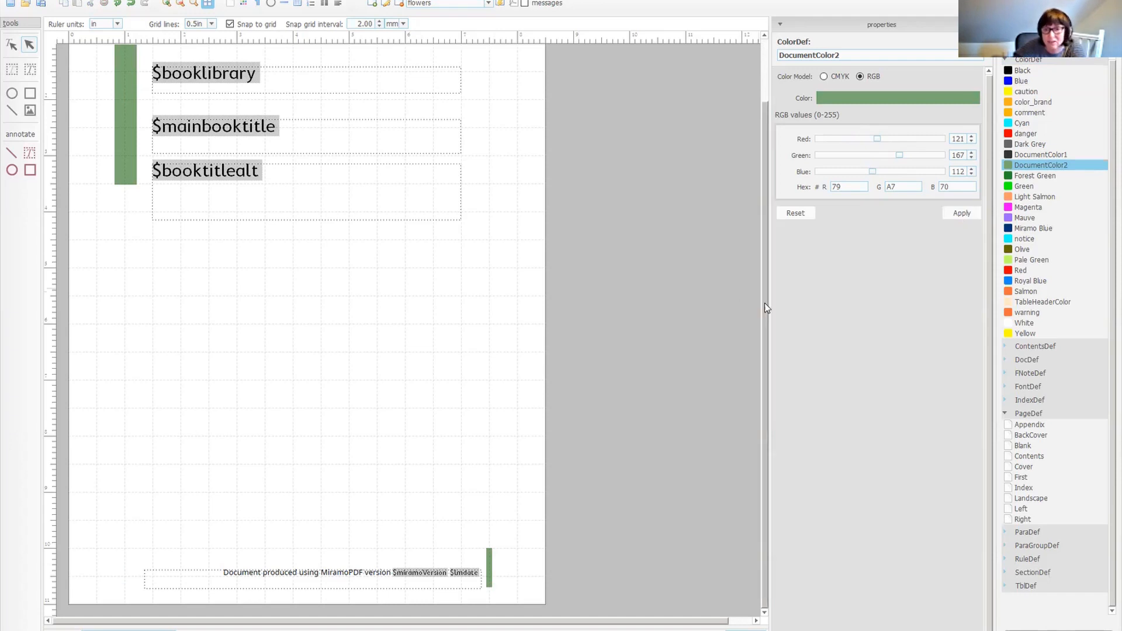
# Import harvestingWheat-rounded.png onto the Cover page, copied into the document, and place it below the titles about 6.77 in wide.
pyautogui.moveTo(764, 303); pyautogui.dragTo(760, 147)
pyautogui.click(30, 110)
pyautogui.click(106, 133)
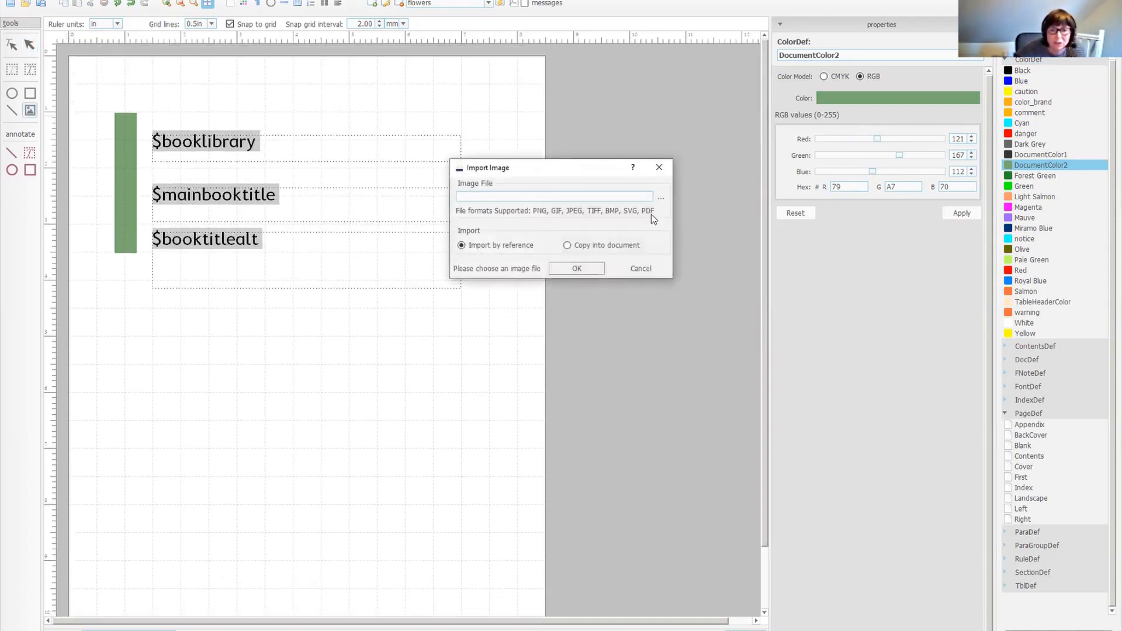
pyautogui.click(660, 198)
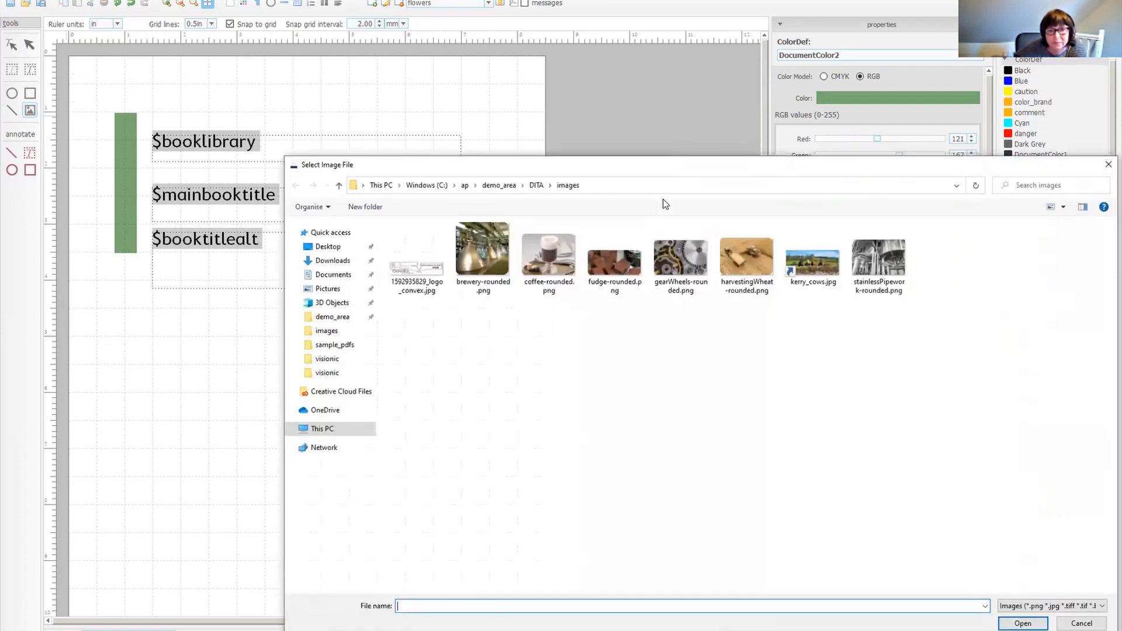
pyautogui.doubleClick(741, 255)
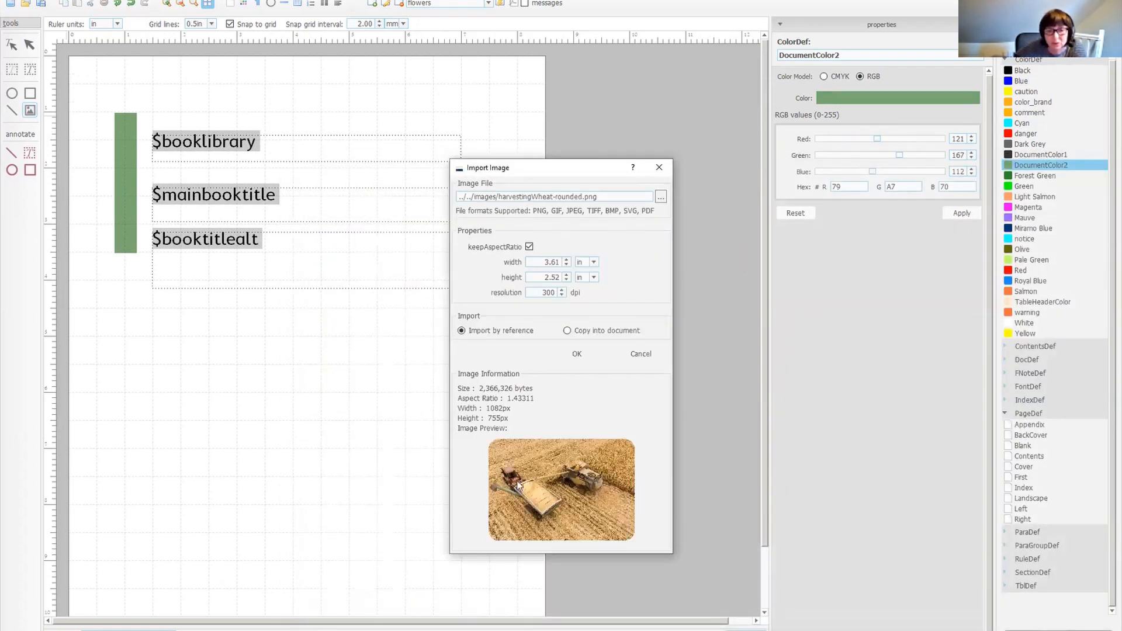
pyautogui.click(578, 331)
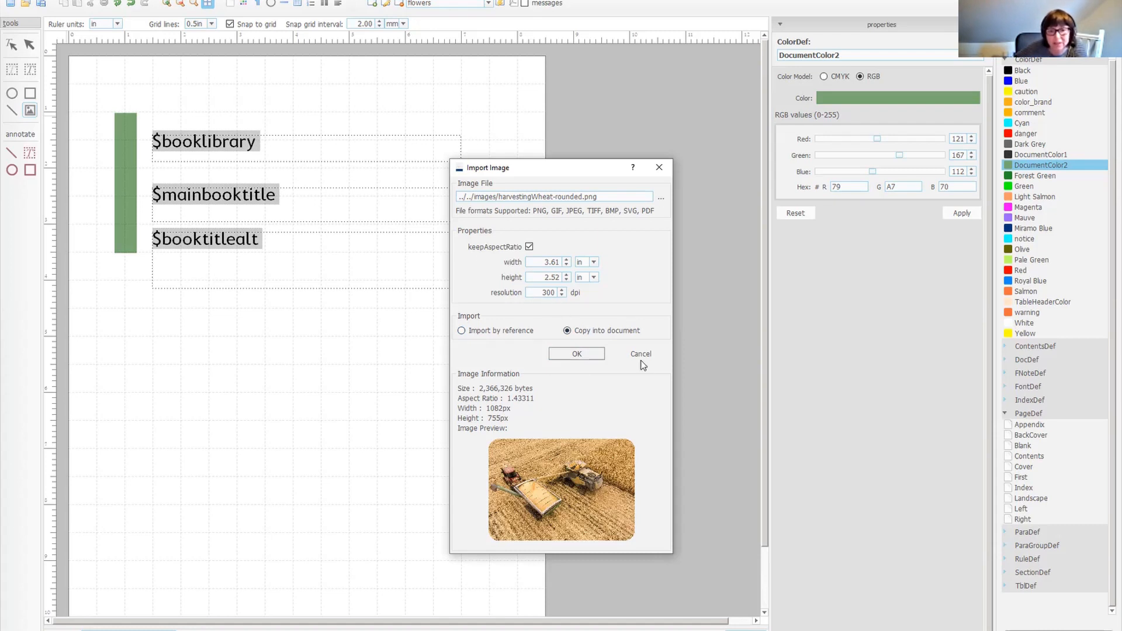
pyautogui.click(577, 354)
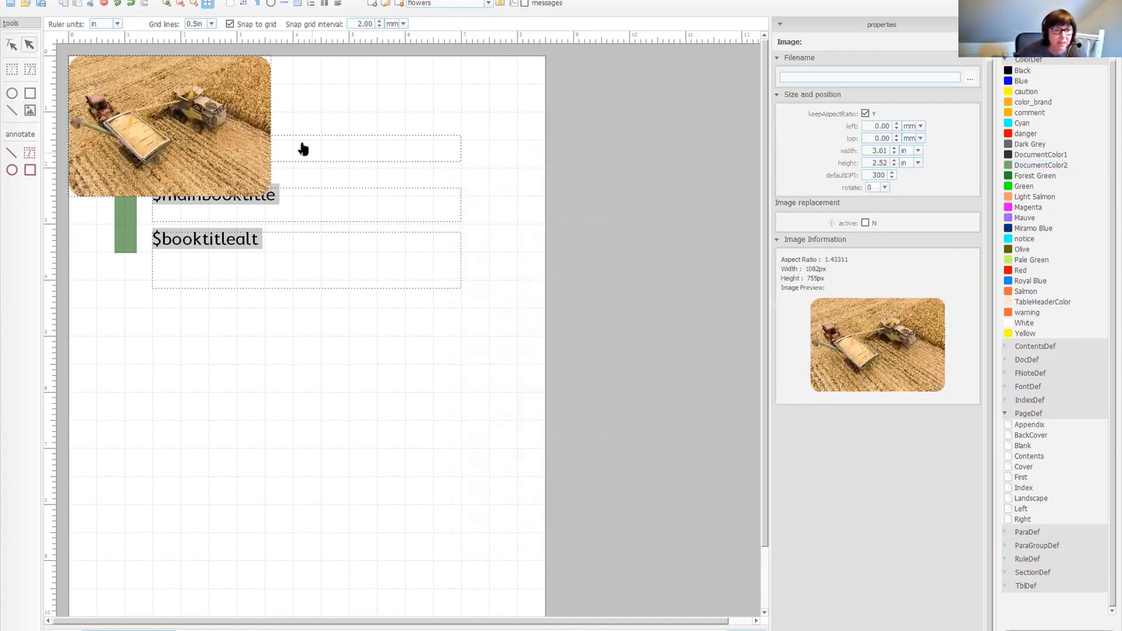
pyautogui.moveTo(211, 126); pyautogui.dragTo(254, 374)
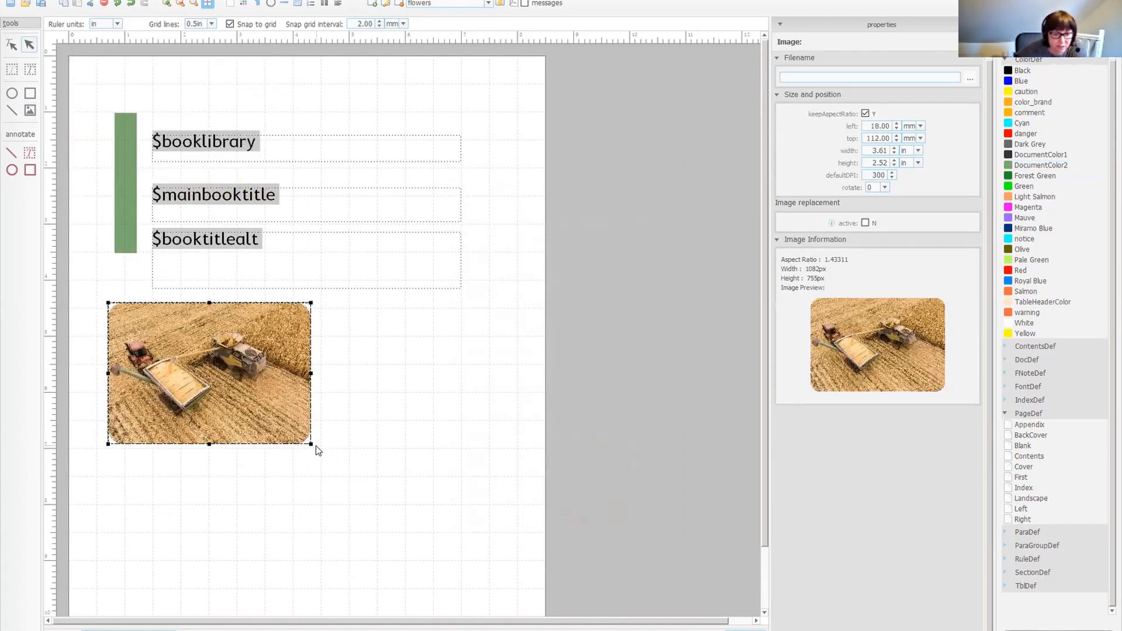
pyautogui.moveTo(312, 444); pyautogui.dragTo(488, 568)
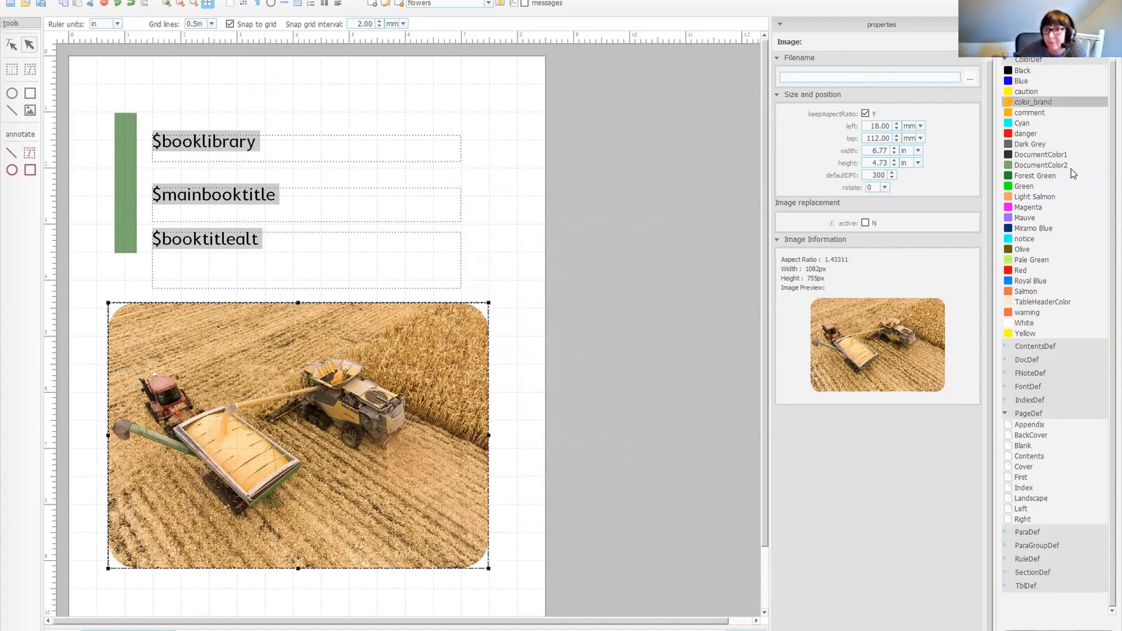
# Select the paragraph formats topic_title through topic_title5 and modify them together to font Chiller and text colour Magenta.
pyautogui.click(1007, 61)
pyautogui.click(1030, 140)
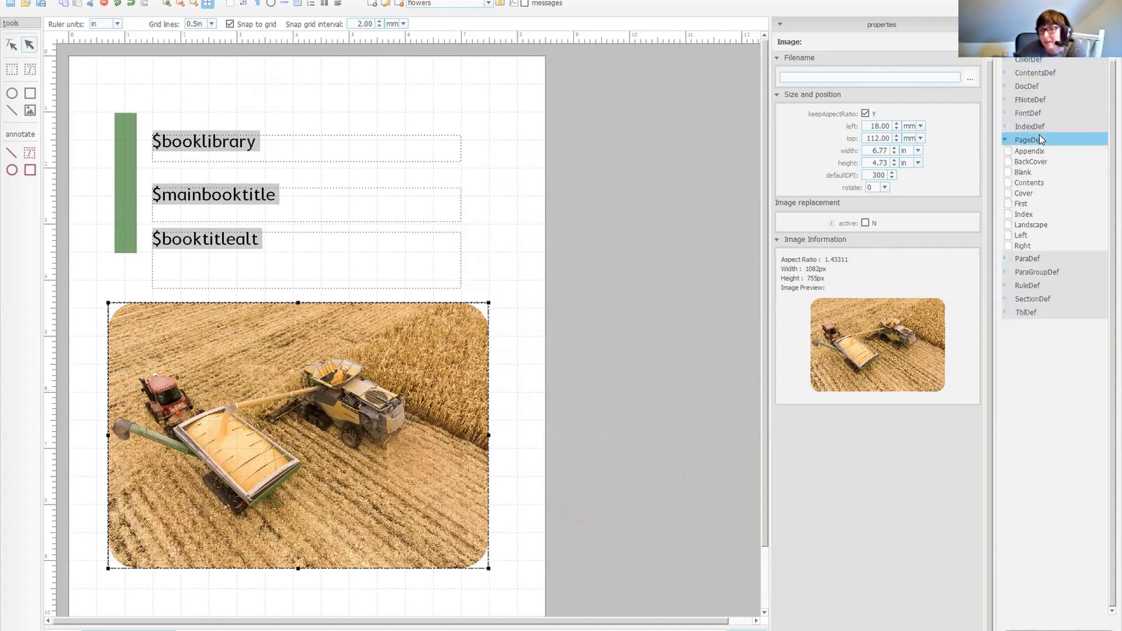
pyautogui.click(1005, 140)
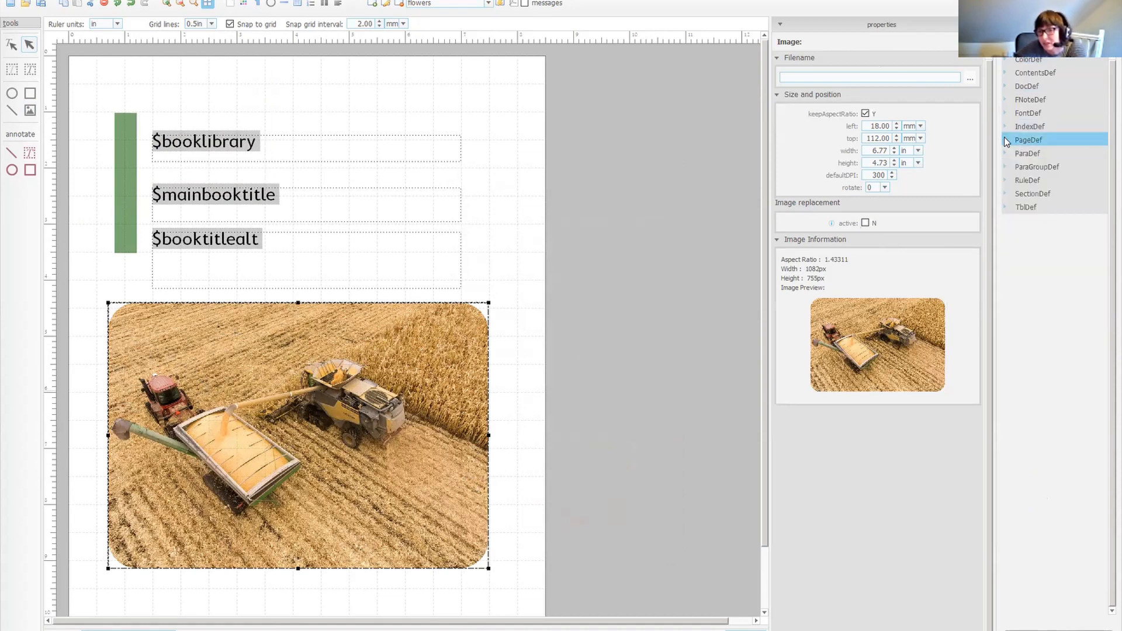
pyautogui.click(1005, 153)
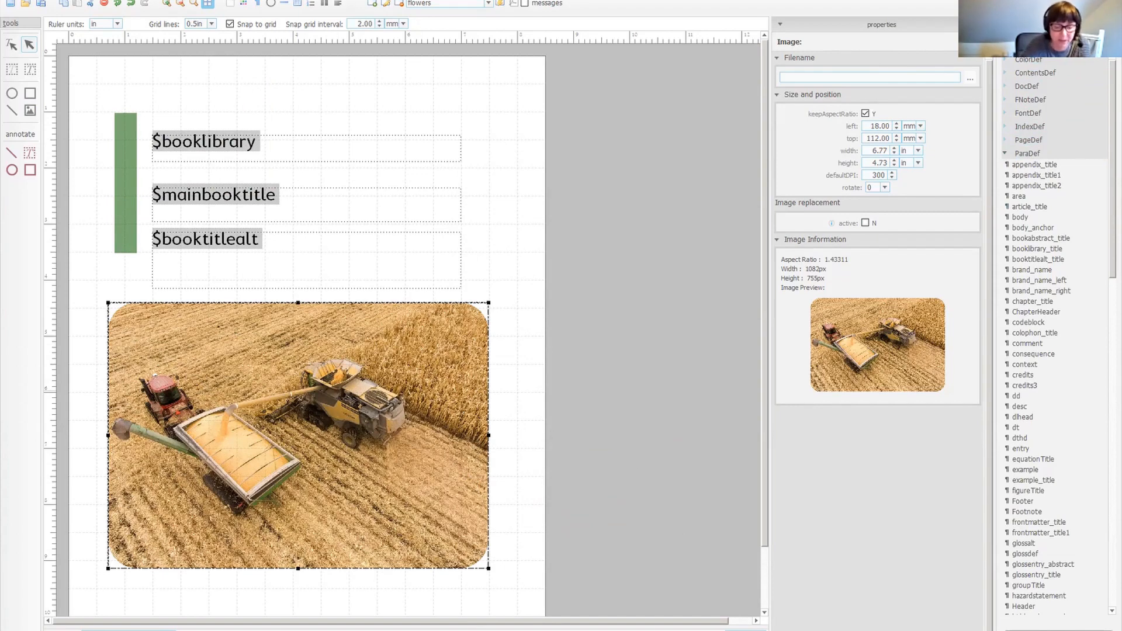
pyautogui.write('title')
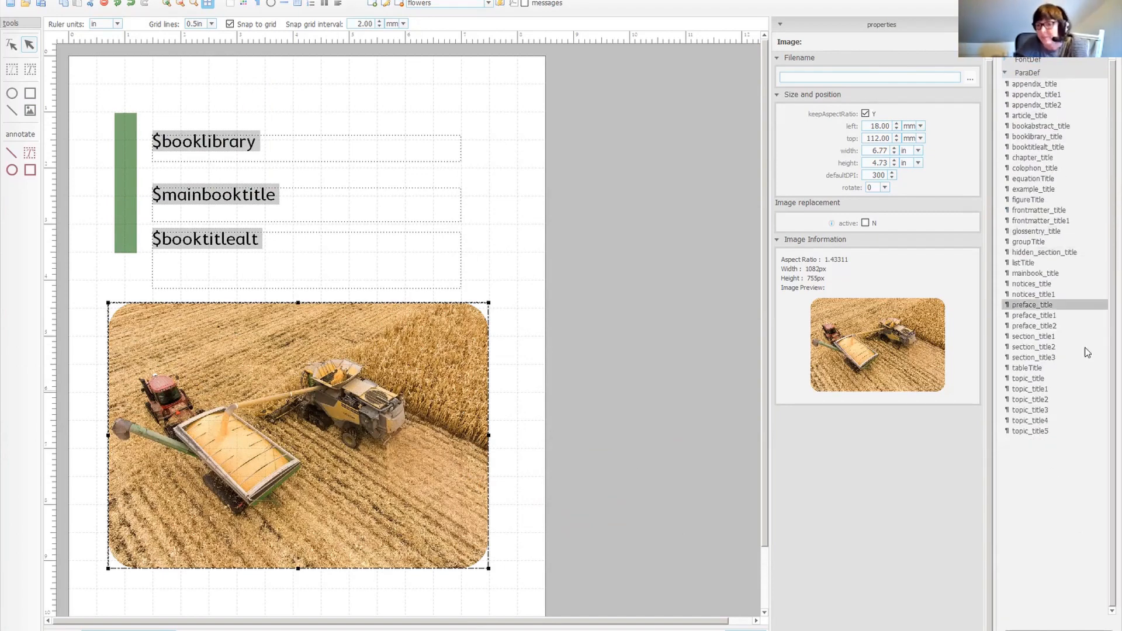
pyautogui.click(1031, 380)
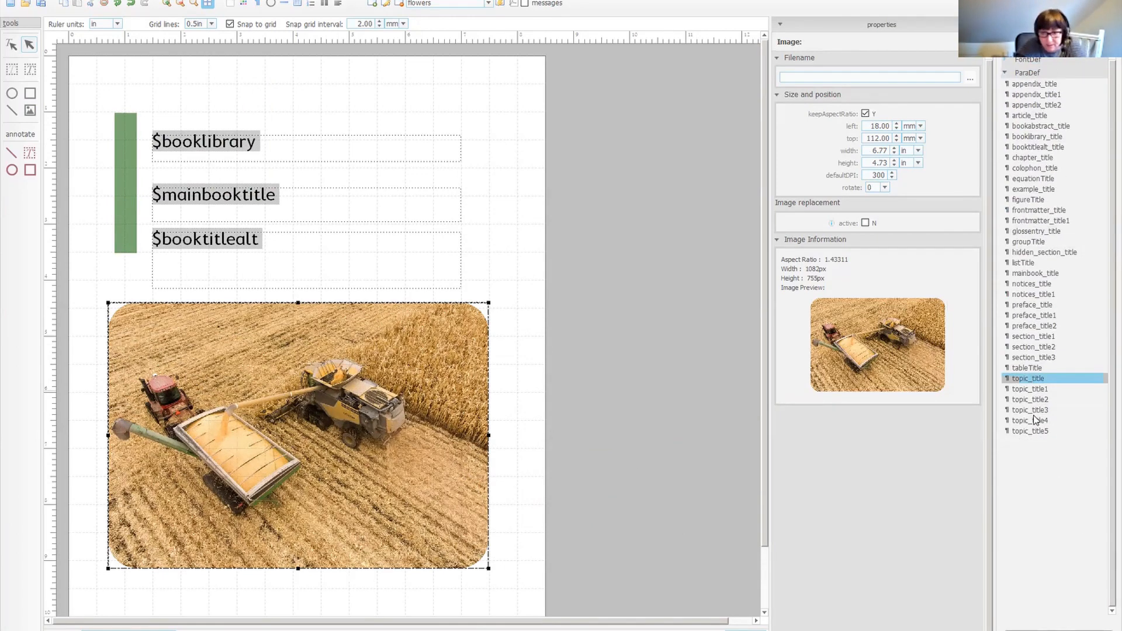
pyautogui.keyDown('shift'); pyautogui.click(1032, 431); pyautogui.keyUp('shift')
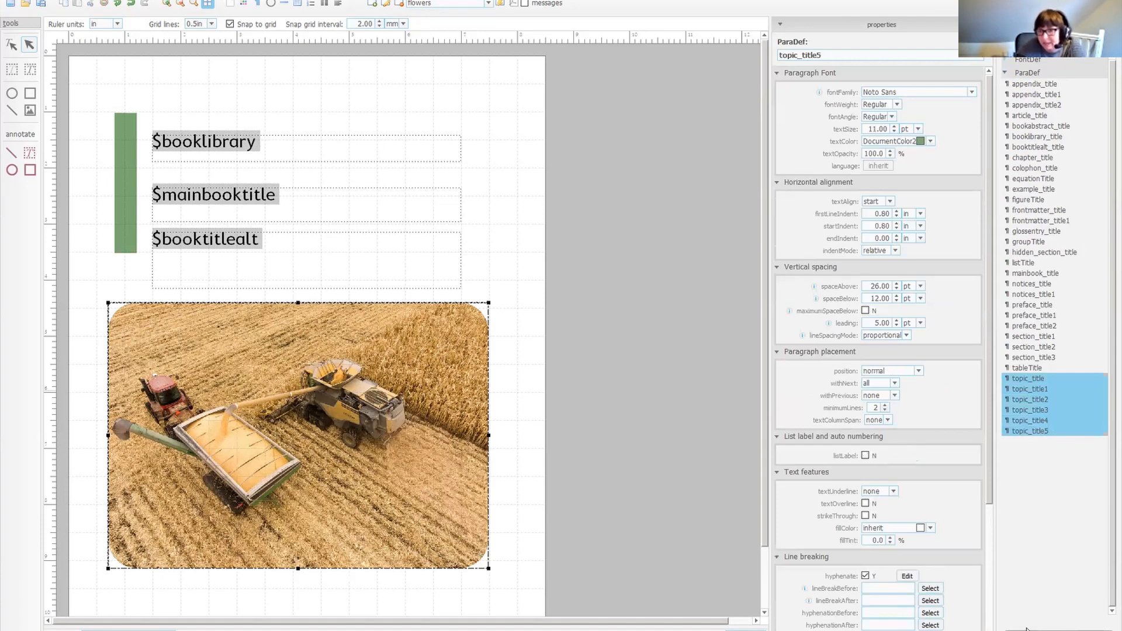
pyautogui.rightClick(1051, 412)
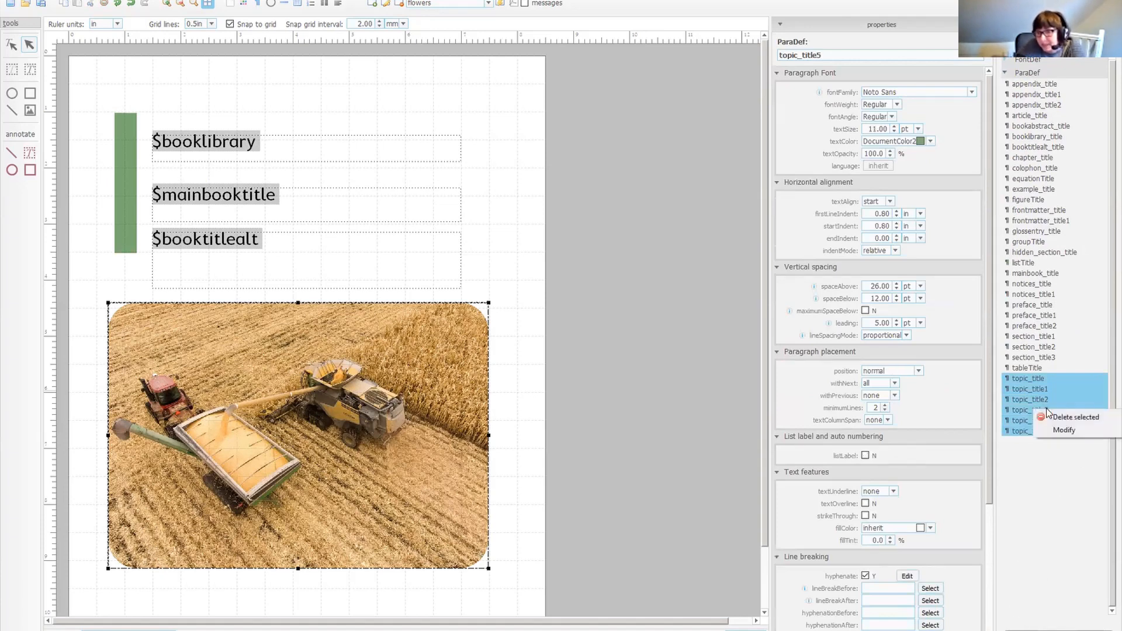
pyautogui.click(1073, 431)
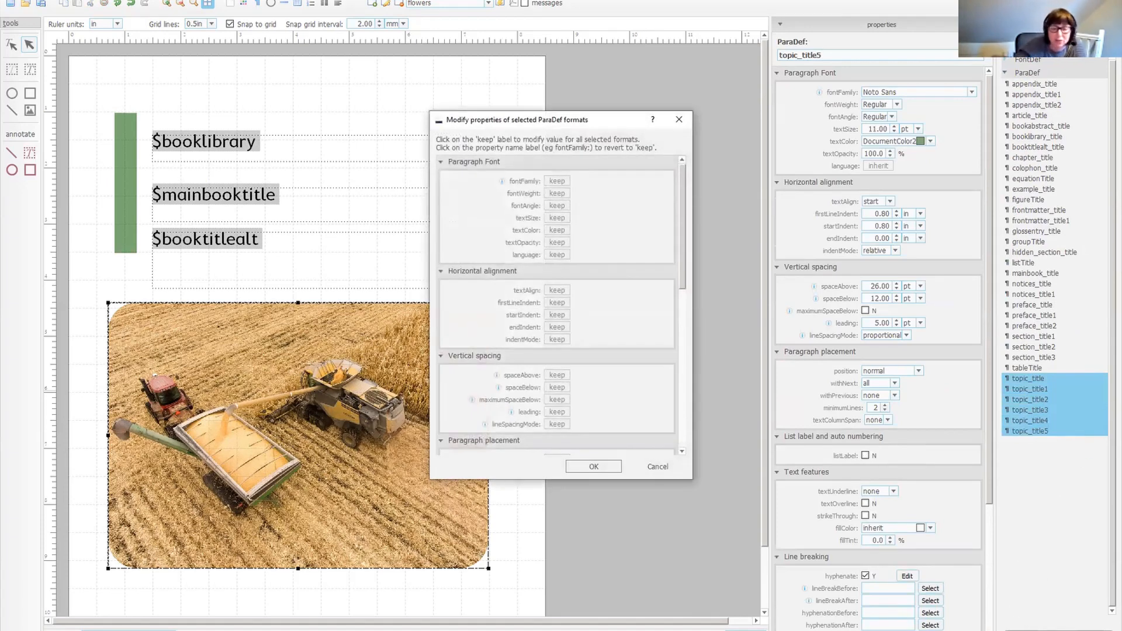
pyautogui.click(556, 181)
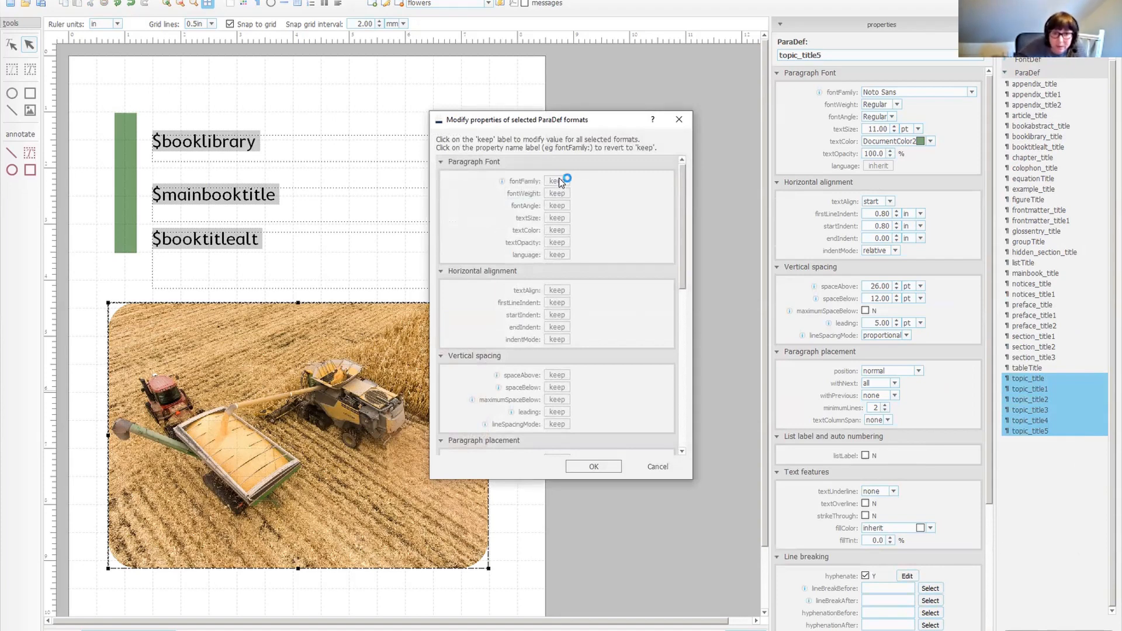
pyautogui.click(642, 181)
pyautogui.press('c')
pyautogui.click(643, 248)
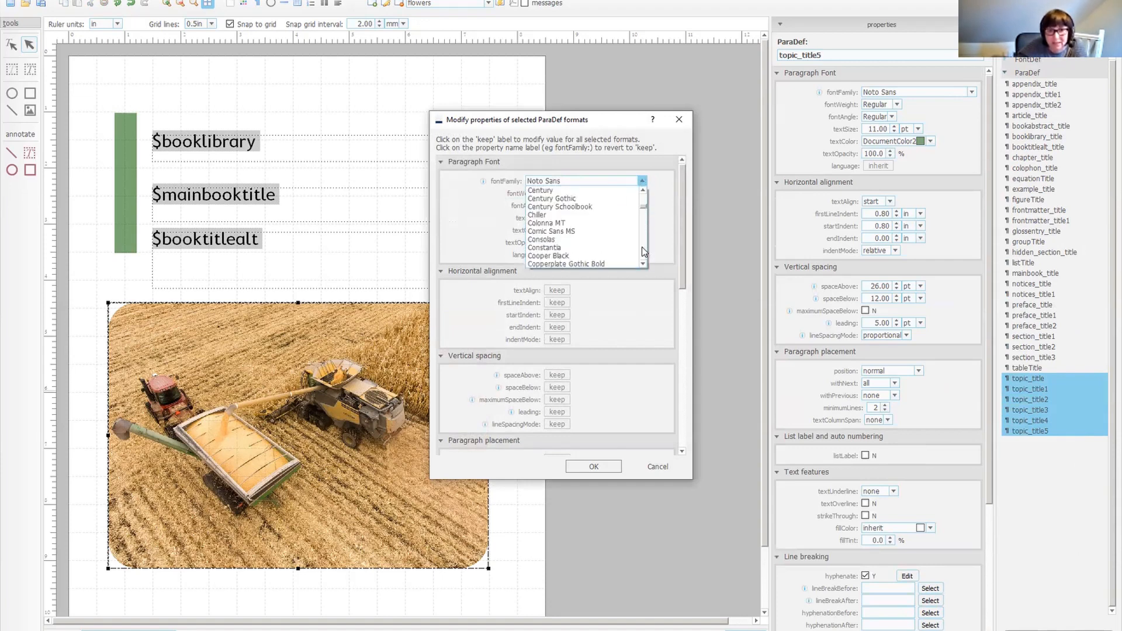
pyautogui.click(573, 214)
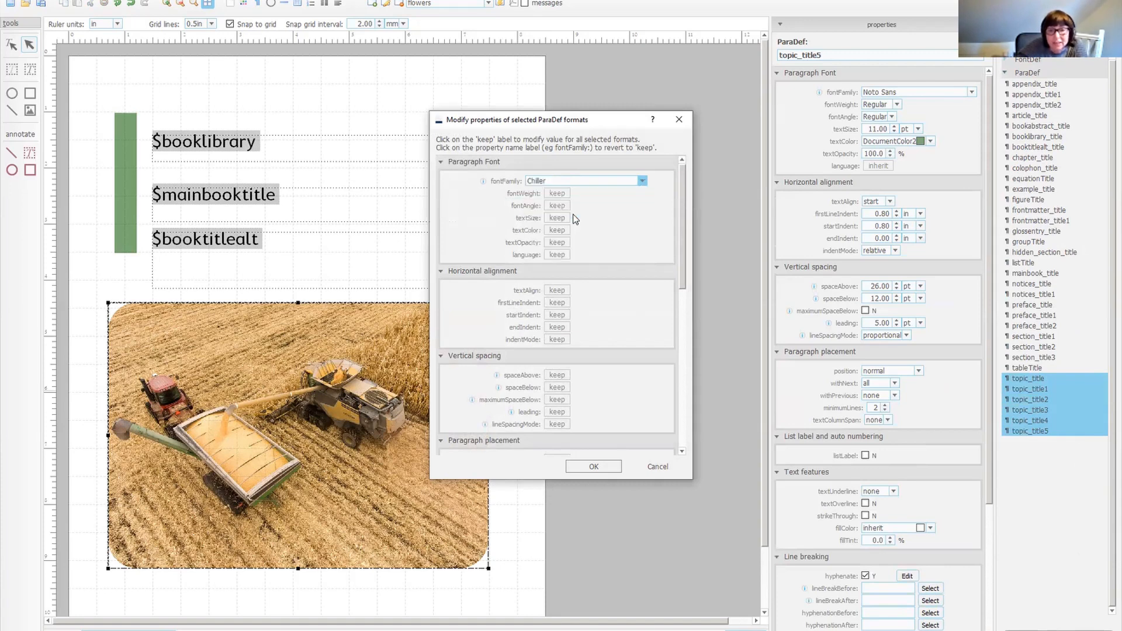
pyautogui.click(552, 232)
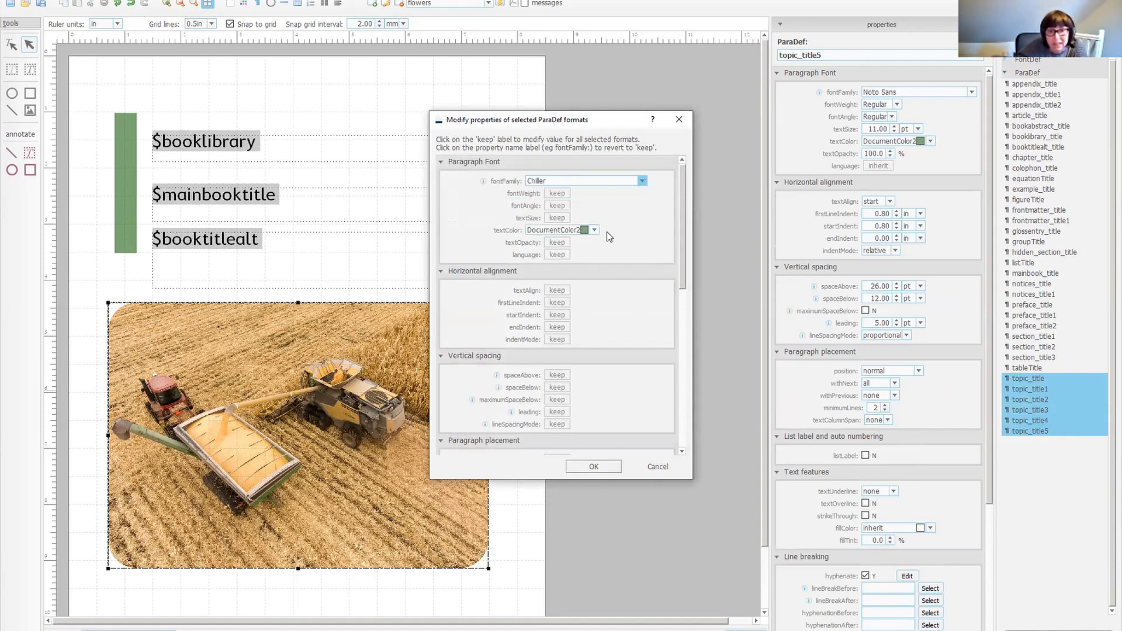
pyautogui.click(594, 229)
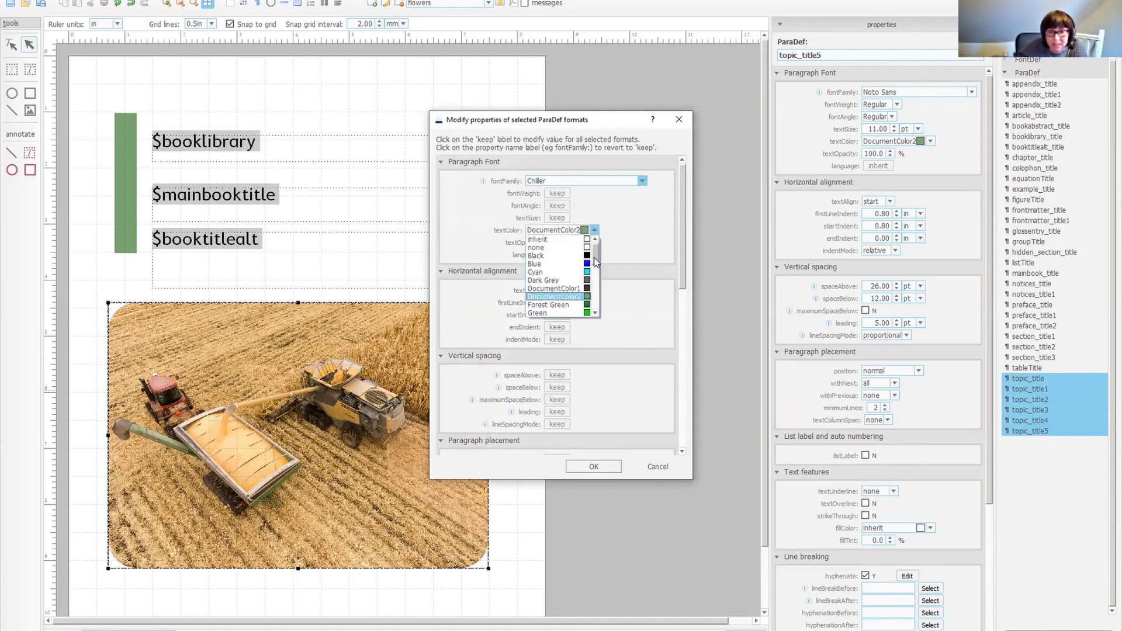
pyautogui.scroll(-3, 596, 257)
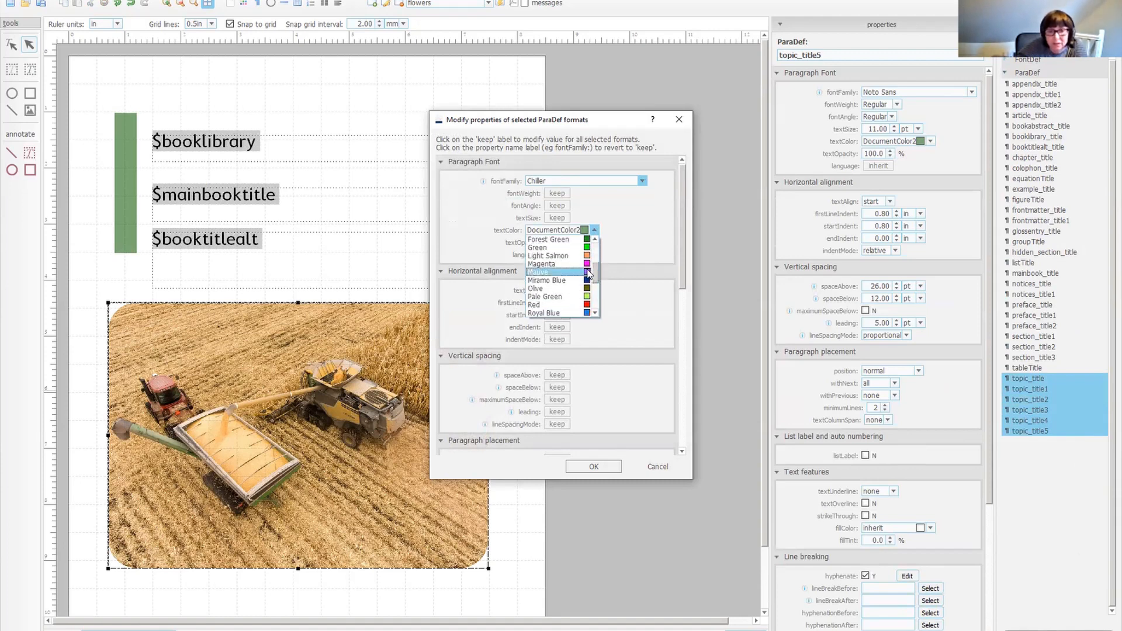
pyautogui.click(591, 264)
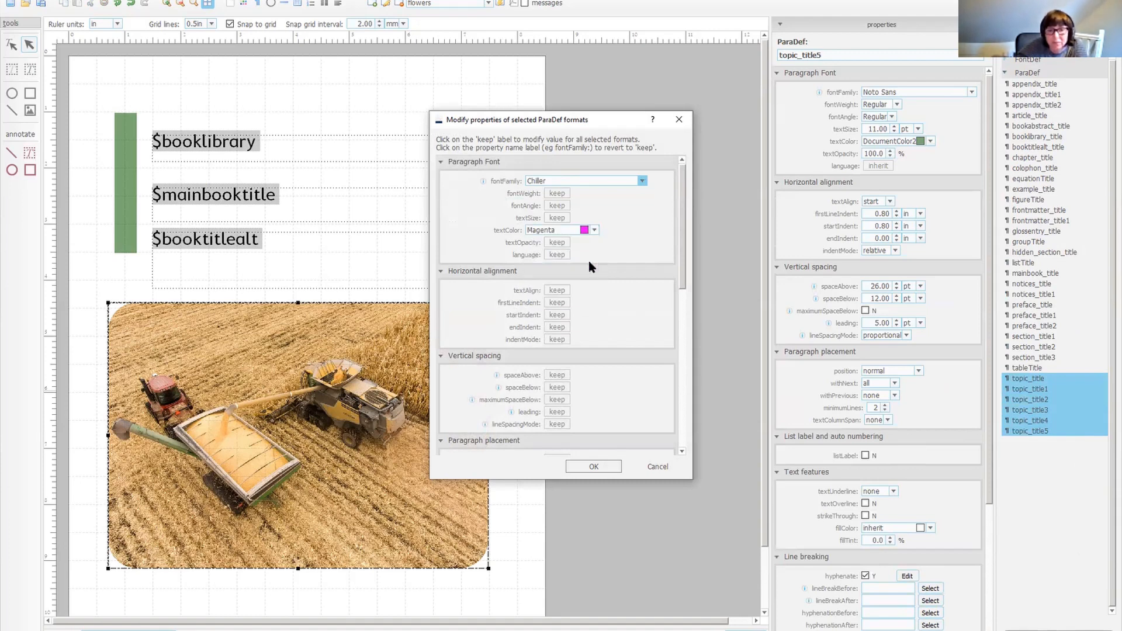
pyautogui.click(594, 468)
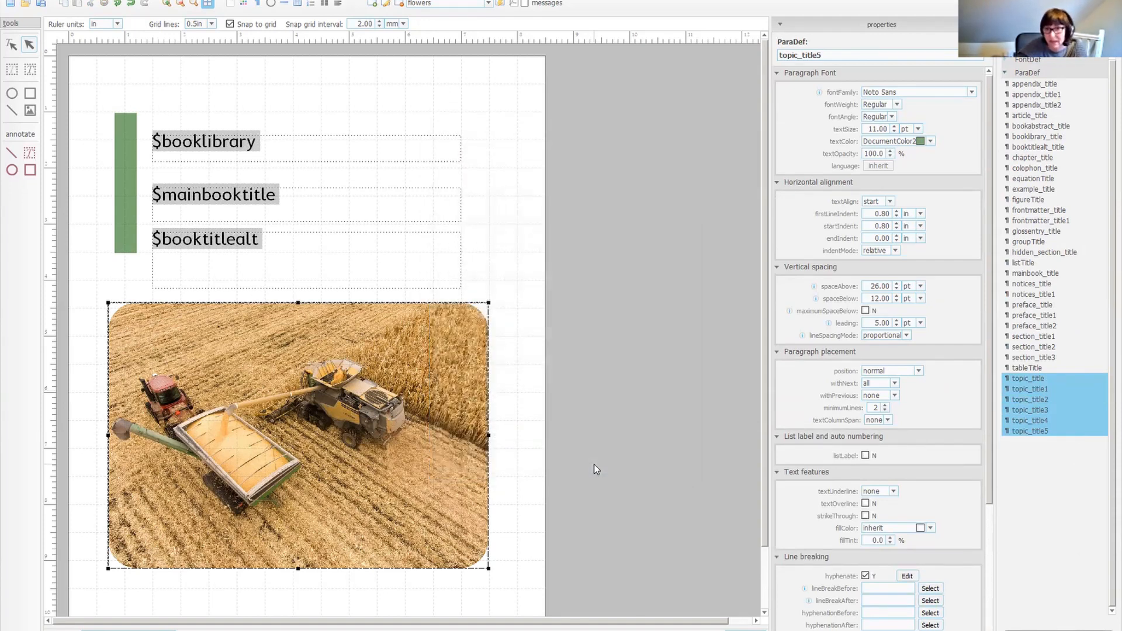
# Inspect the individual topic_title paragraph formats in the designer preview.
pyautogui.click(1026, 380)
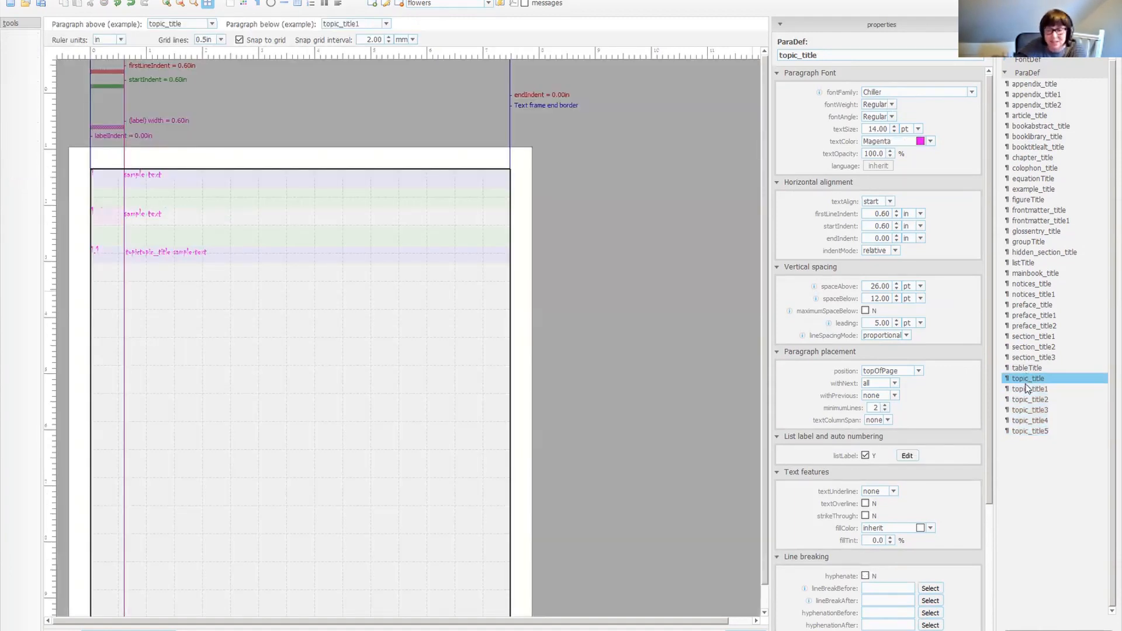
pyautogui.click(1028, 390)
pyautogui.click(1038, 410)
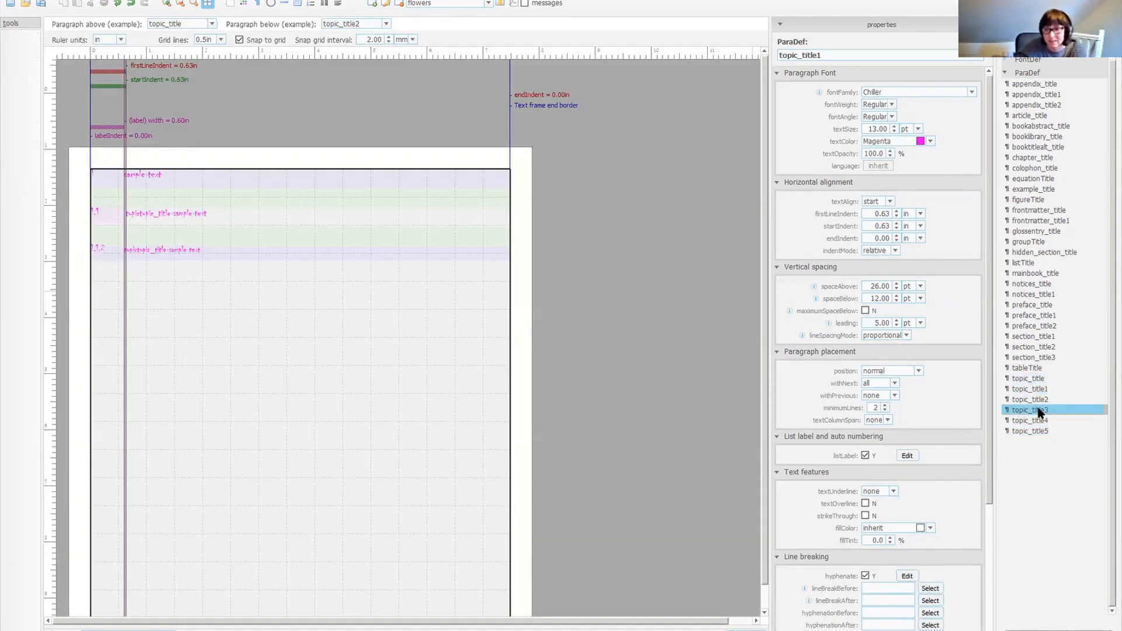
pyautogui.click(1037, 422)
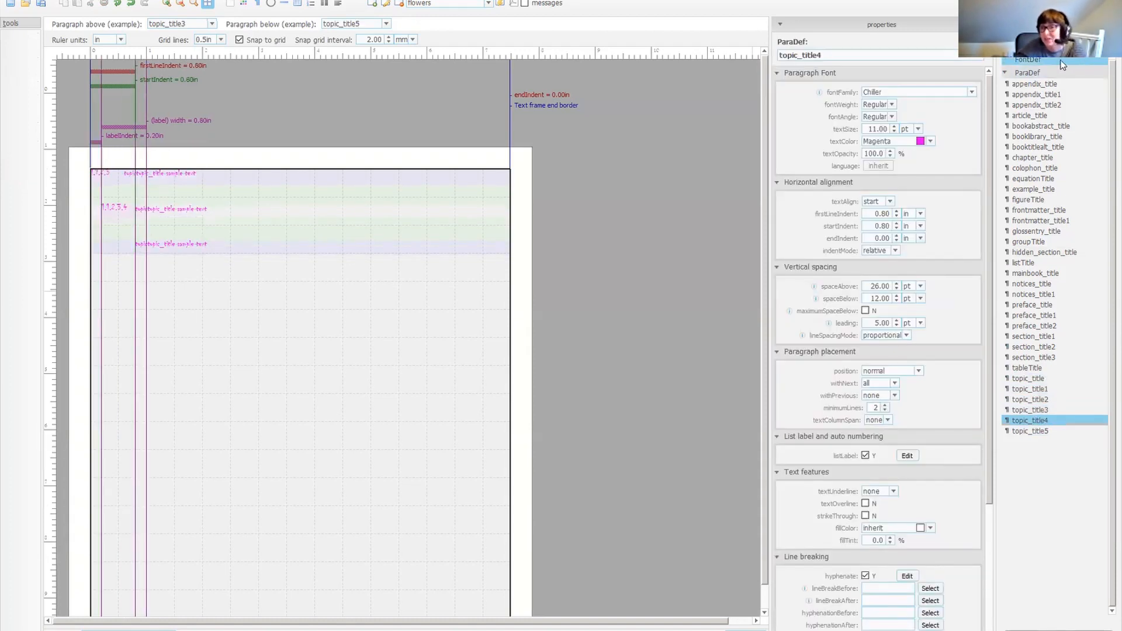
pyautogui.moveTo(1044, 43); pyautogui.dragTo(940, 43)
pyautogui.press('BackSpace')
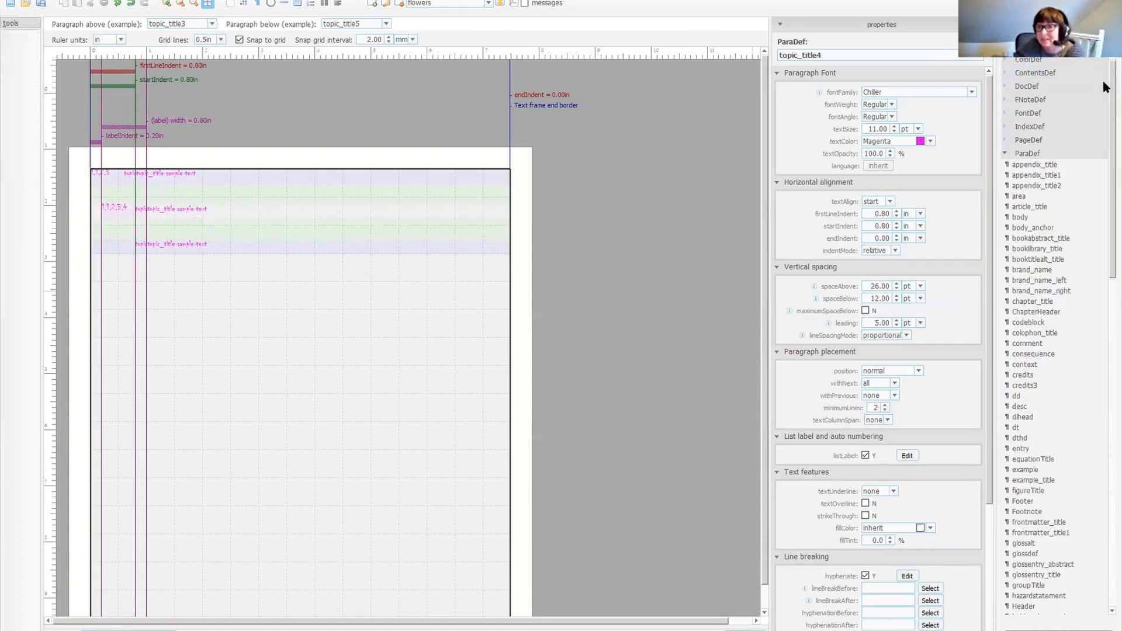
pyautogui.click(1046, 167)
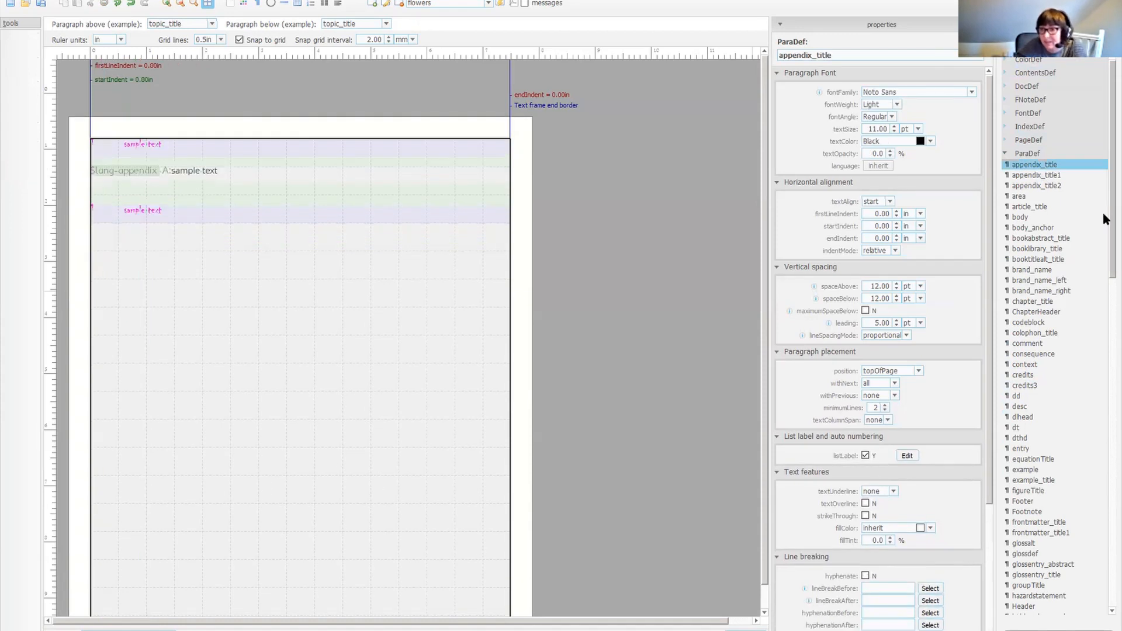
pyautogui.scroll(-20, 1073, 432)
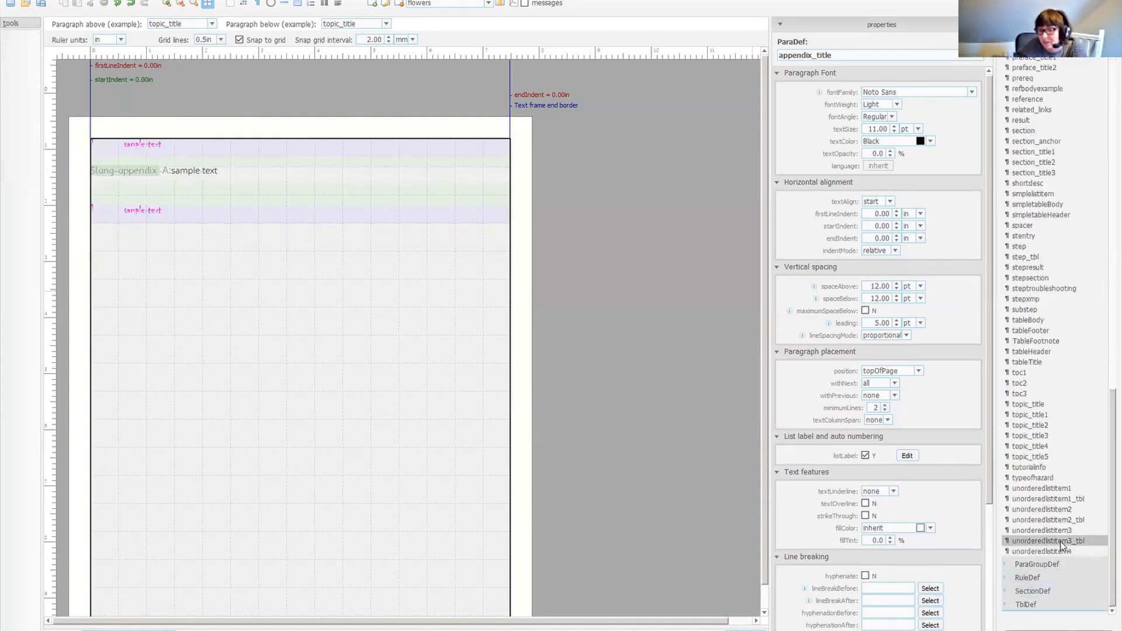
pyautogui.keyDown('shift'); pyautogui.click(1061, 551); pyautogui.keyUp('shift')
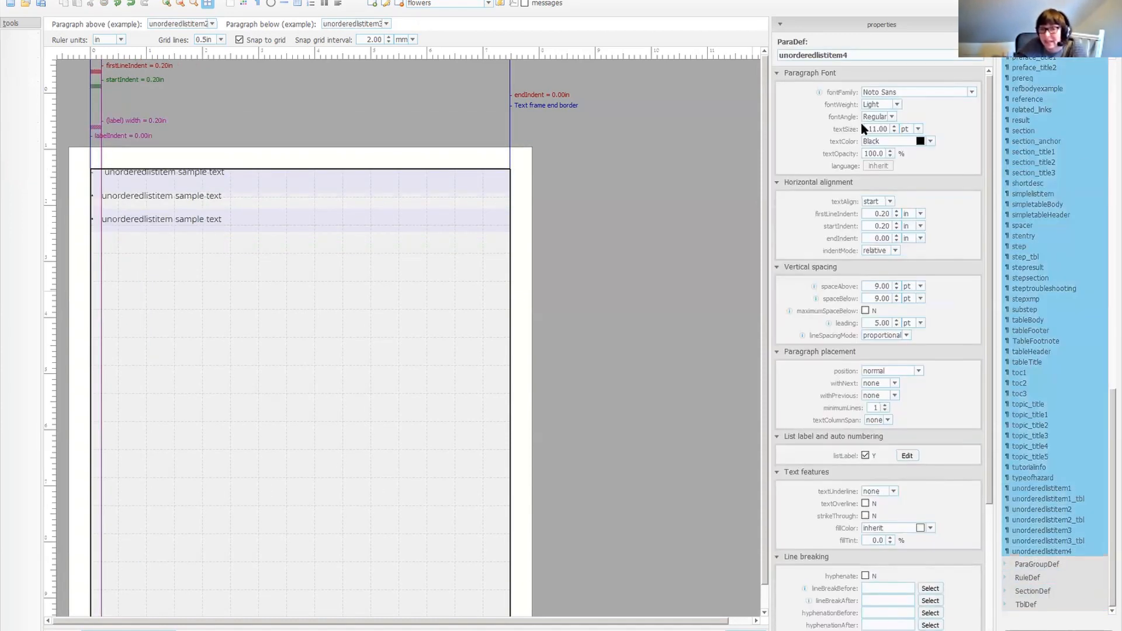
pyautogui.rightClick(1033, 252)
pyautogui.click(1080, 272)
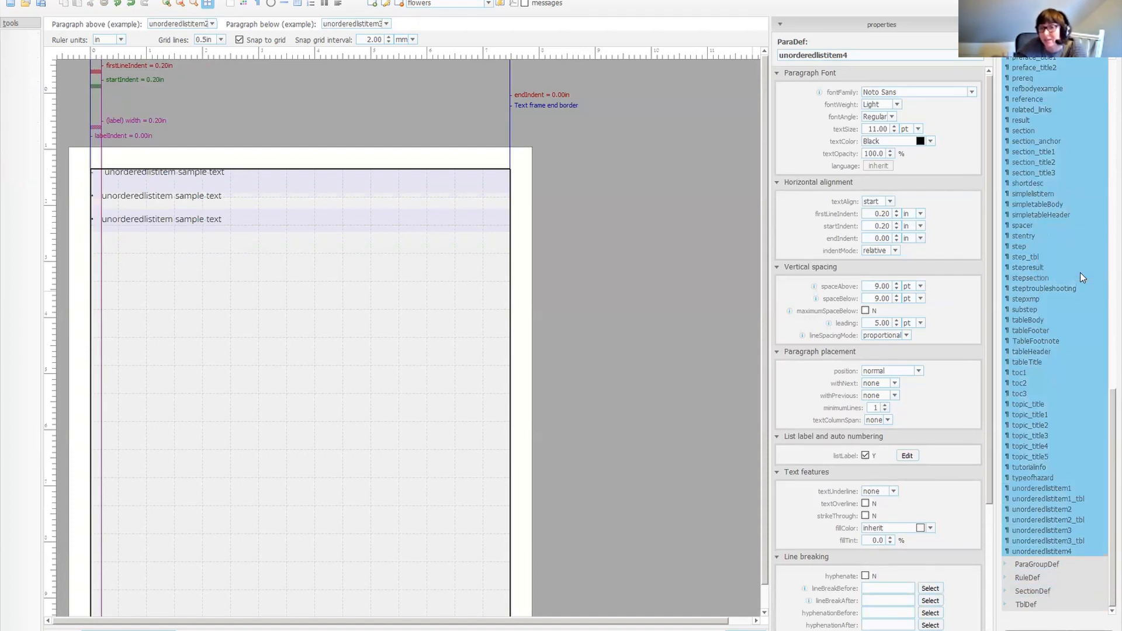
pyautogui.moveTo(681, 218); pyautogui.dragTo(672, 384)
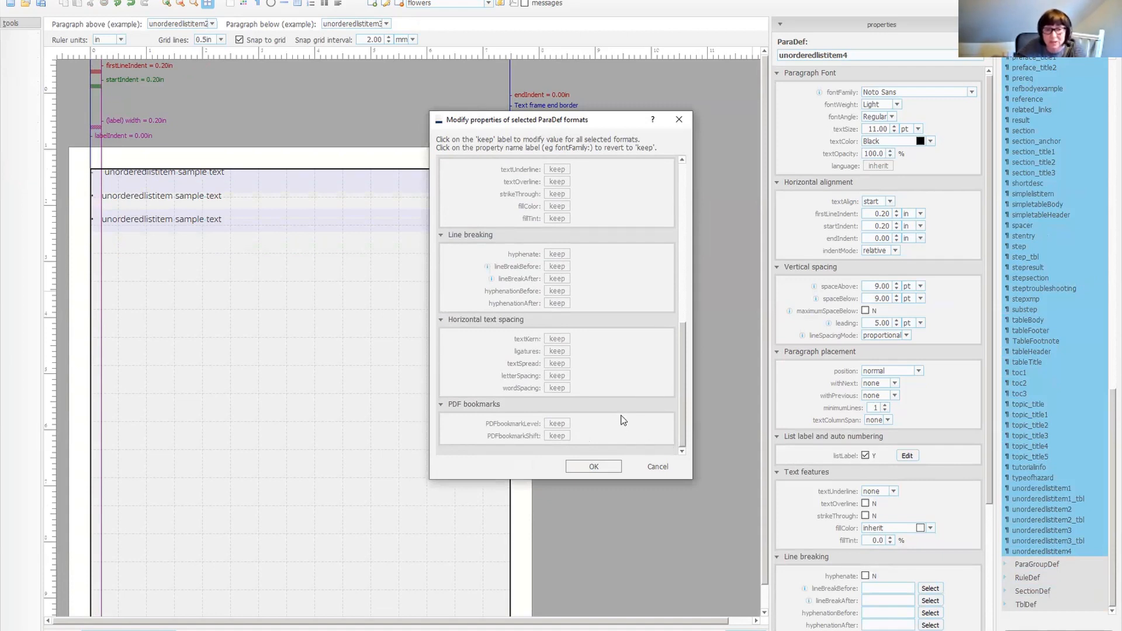
pyautogui.click(660, 468)
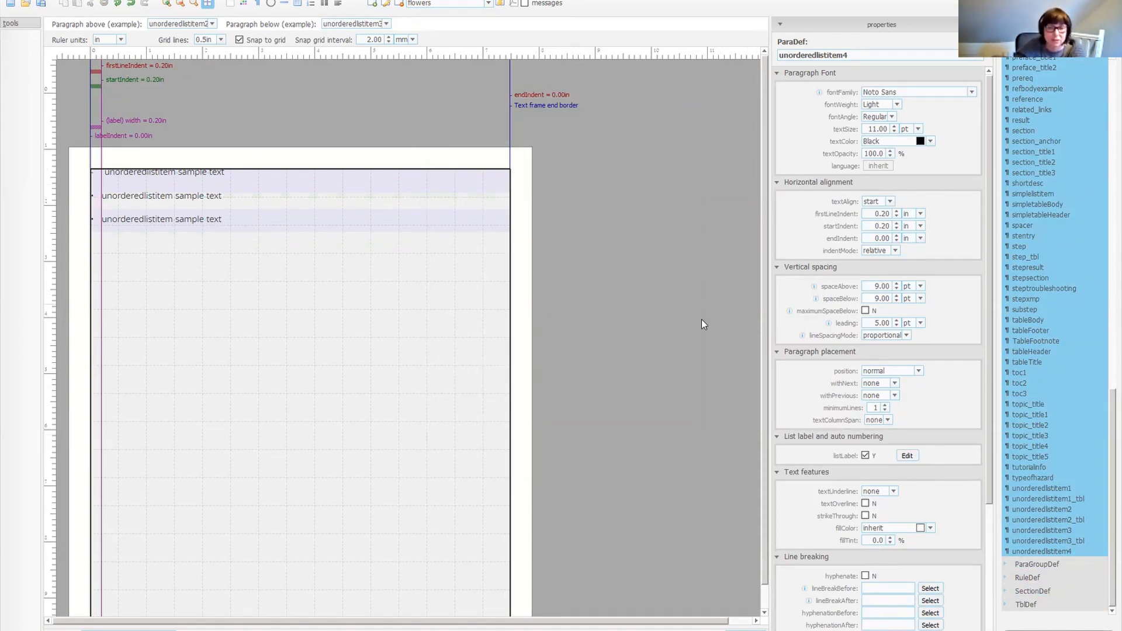
# Save the template, switch to the DITA editor and run the MiramoPDF 2.0.0 Dev (with PDF tooltips) transformation scenario.
pyautogui.click(42, 4)
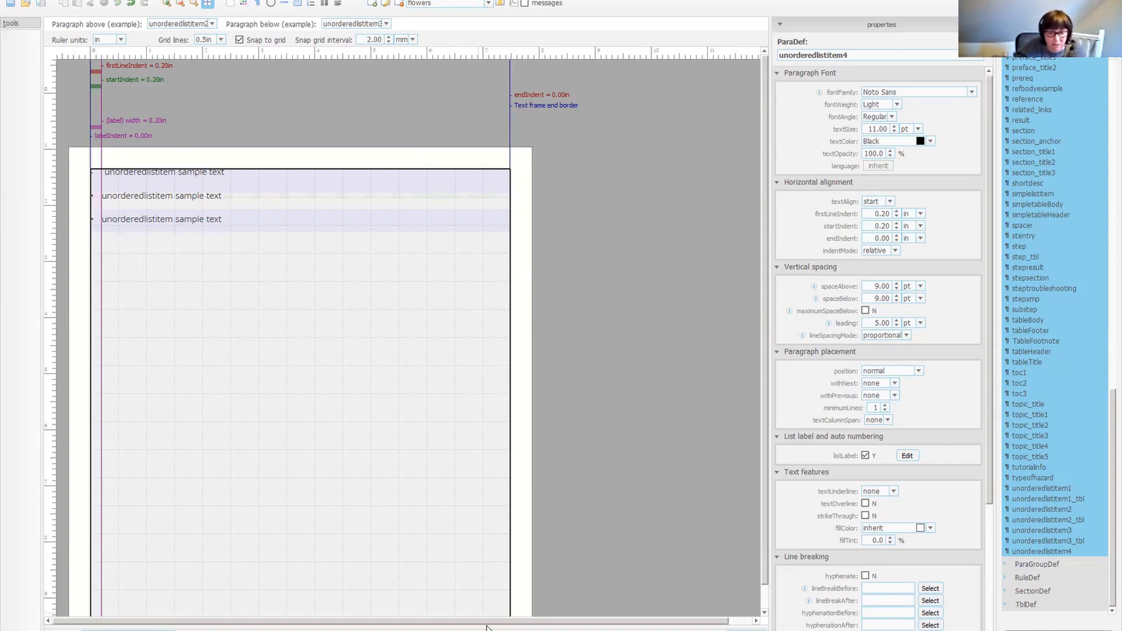
pyautogui.hotkey('alt', 'Tab')
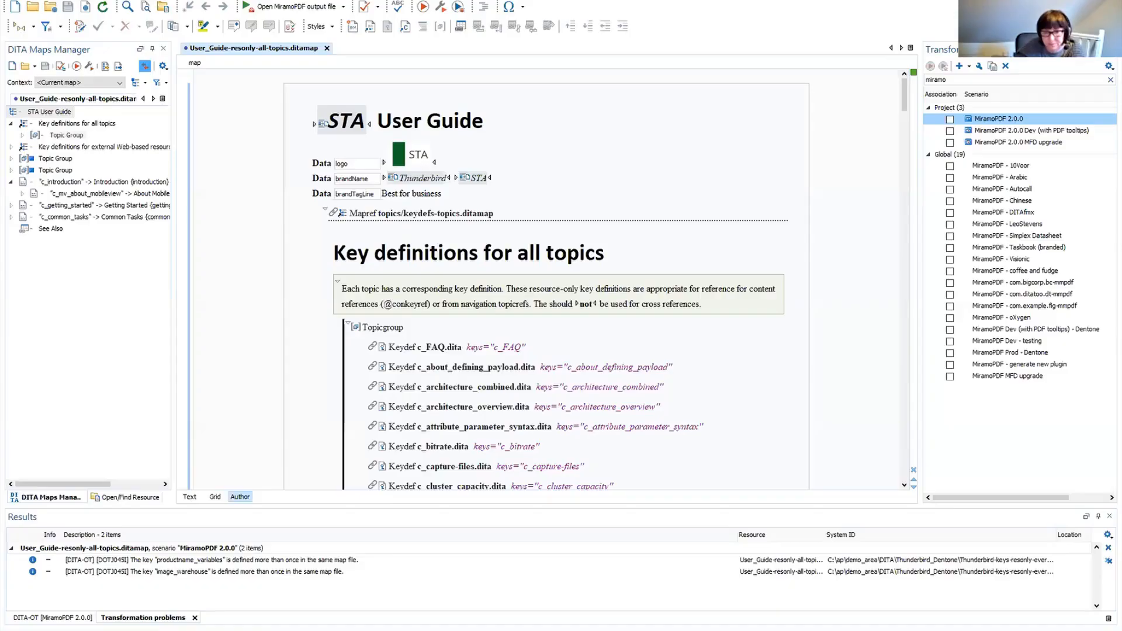
pyautogui.click(1024, 131)
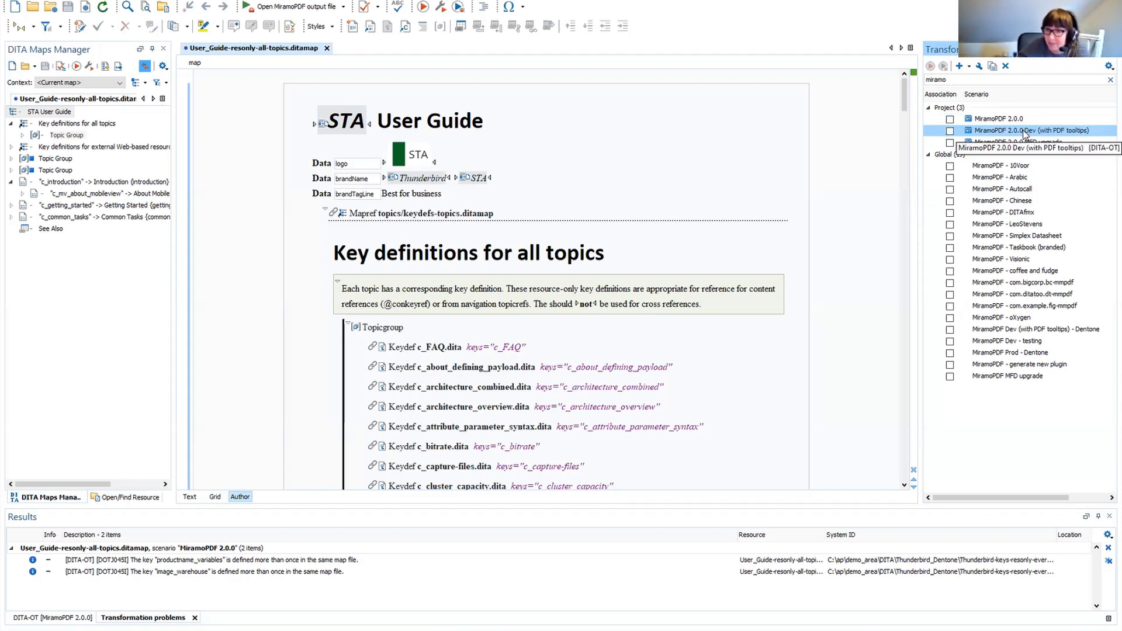
pyautogui.doubleClick(1023, 131)
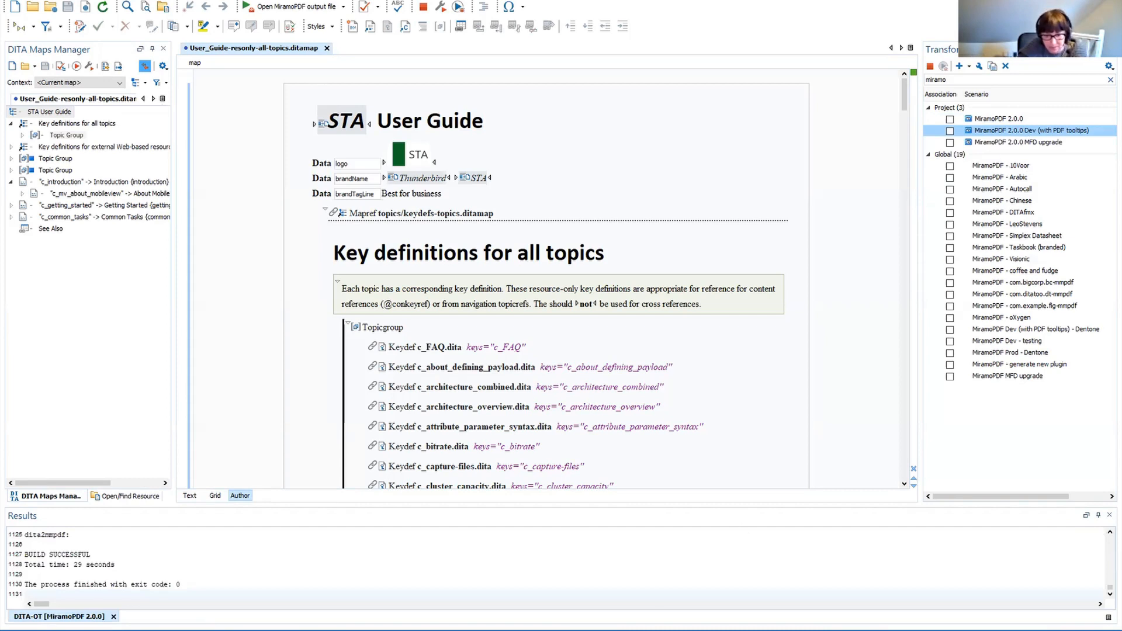
# Open the generated User_Guide-resonly-all-topics_dev.pdf in Acrobat to view the result.
pyautogui.rightClick(531, 630)
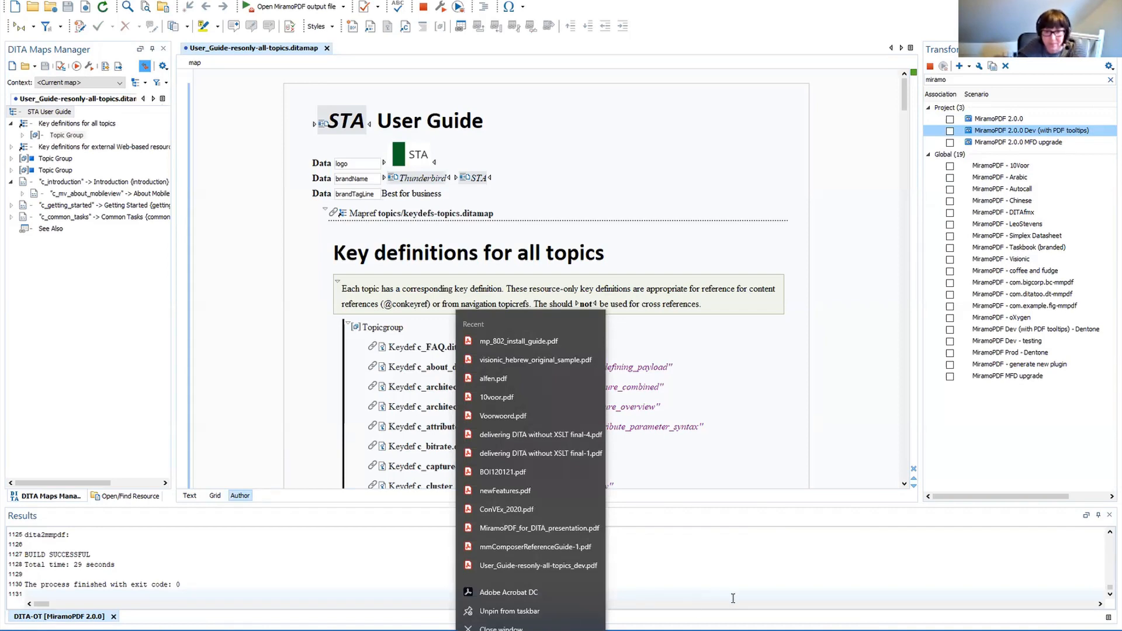
pyautogui.click(771, 562)
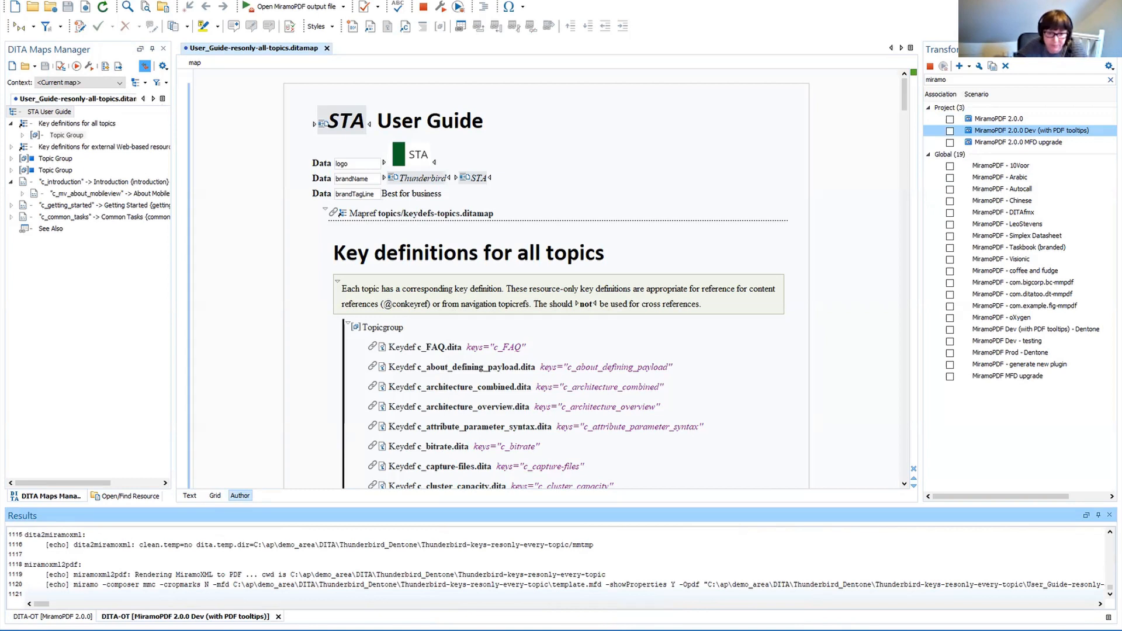
pyautogui.moveTo(531, 630)
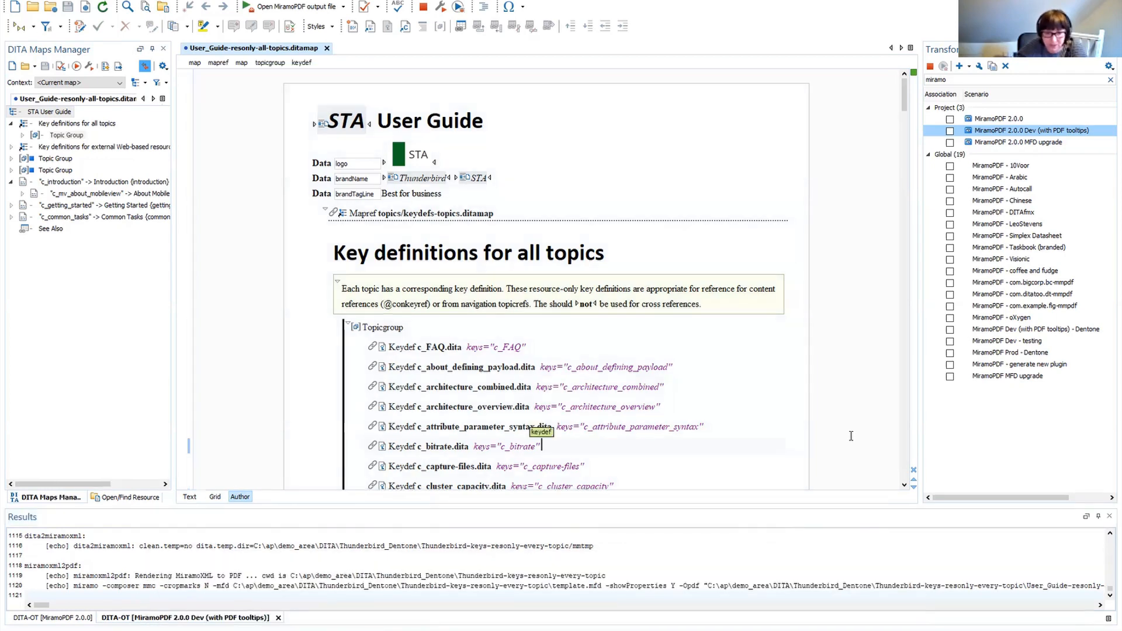
pyautogui.click(851, 436)
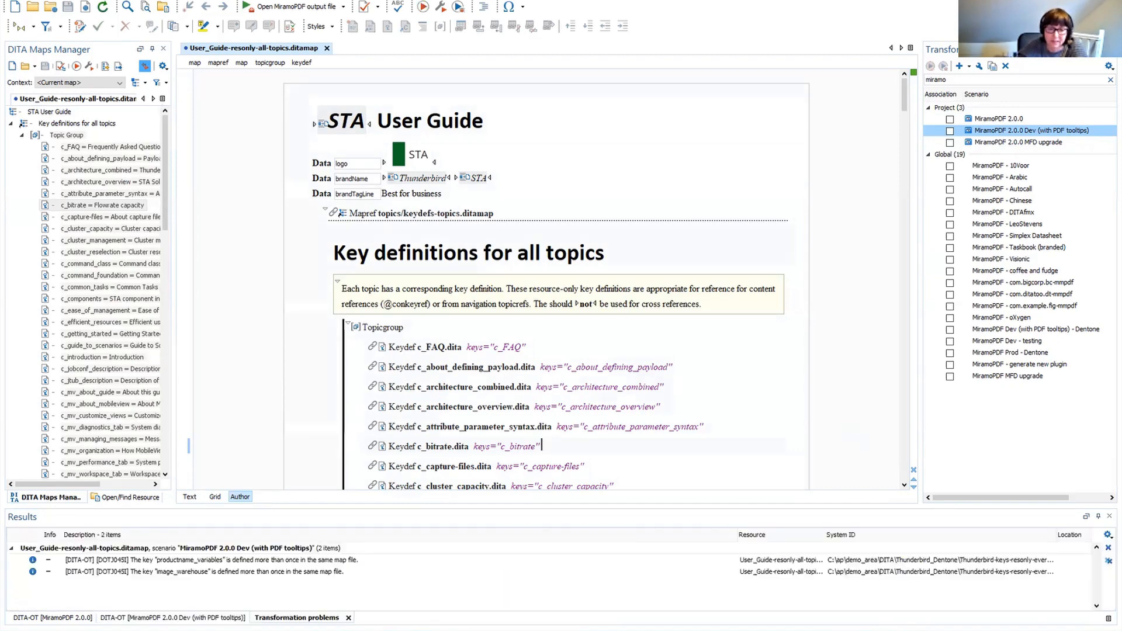
pyautogui.click(1108, 296)
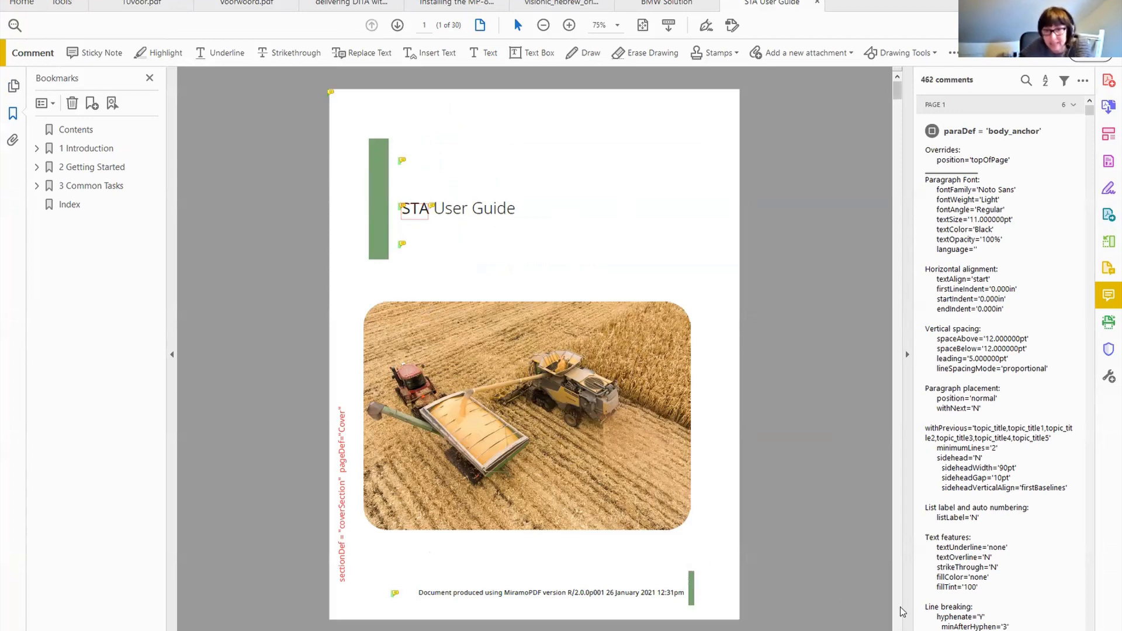
# Scroll through the generated PDF pages to review the contents, headers and topic titles, then return to the cover page.
pyautogui.scroll(-2, 903, 612)
pyautogui.scroll(-2, 904, 609)
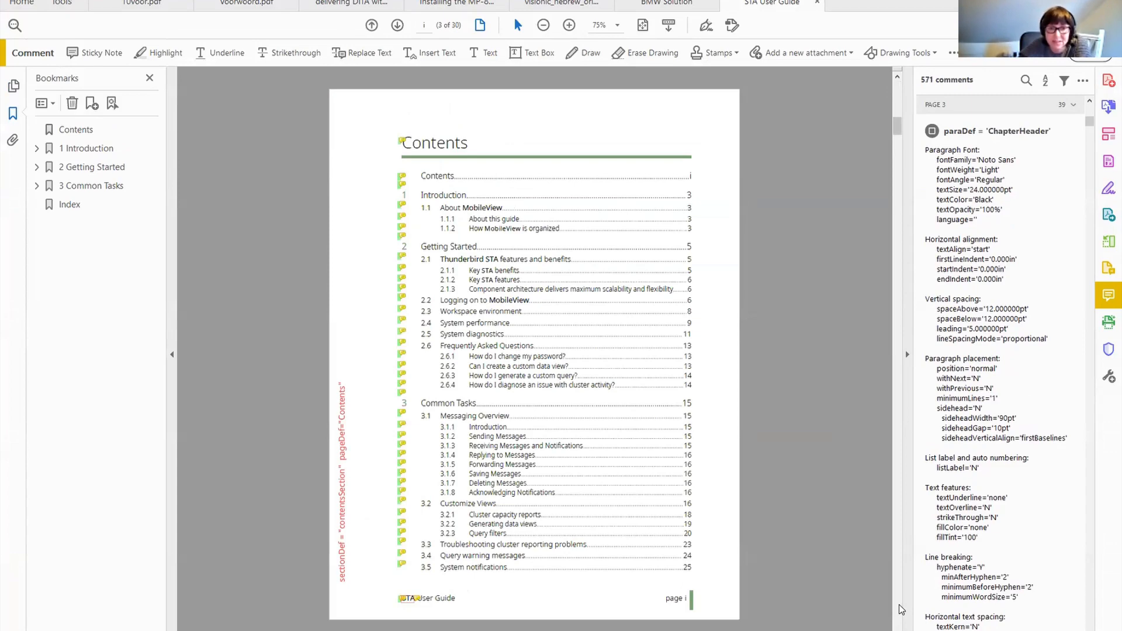
pyautogui.scroll(-4, 897, 602)
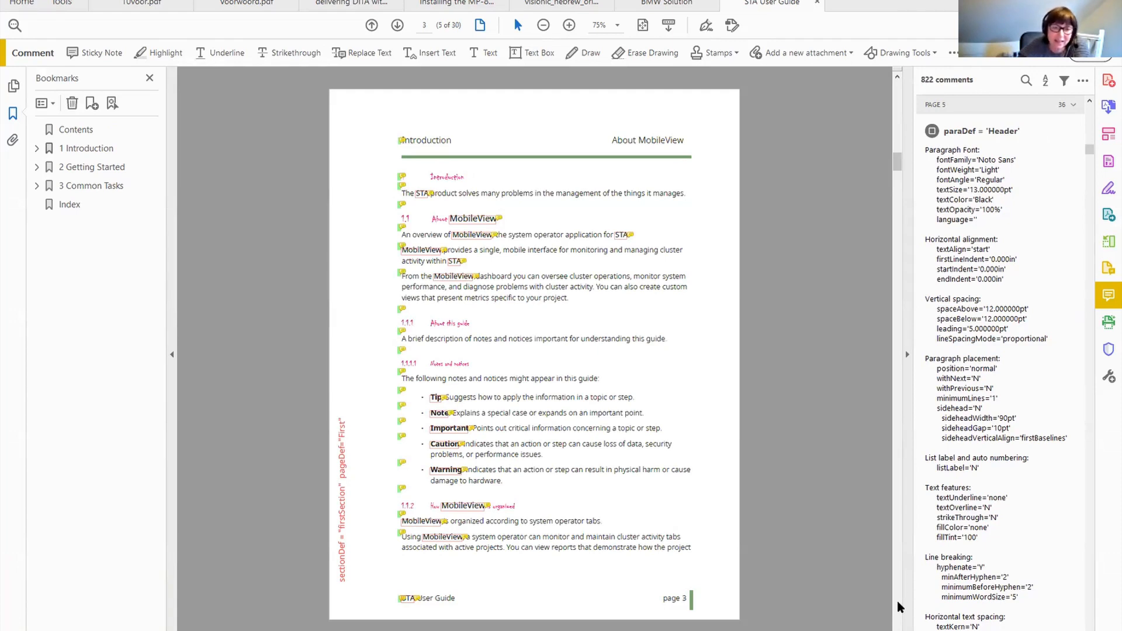
pyautogui.scroll(-4, 897, 602)
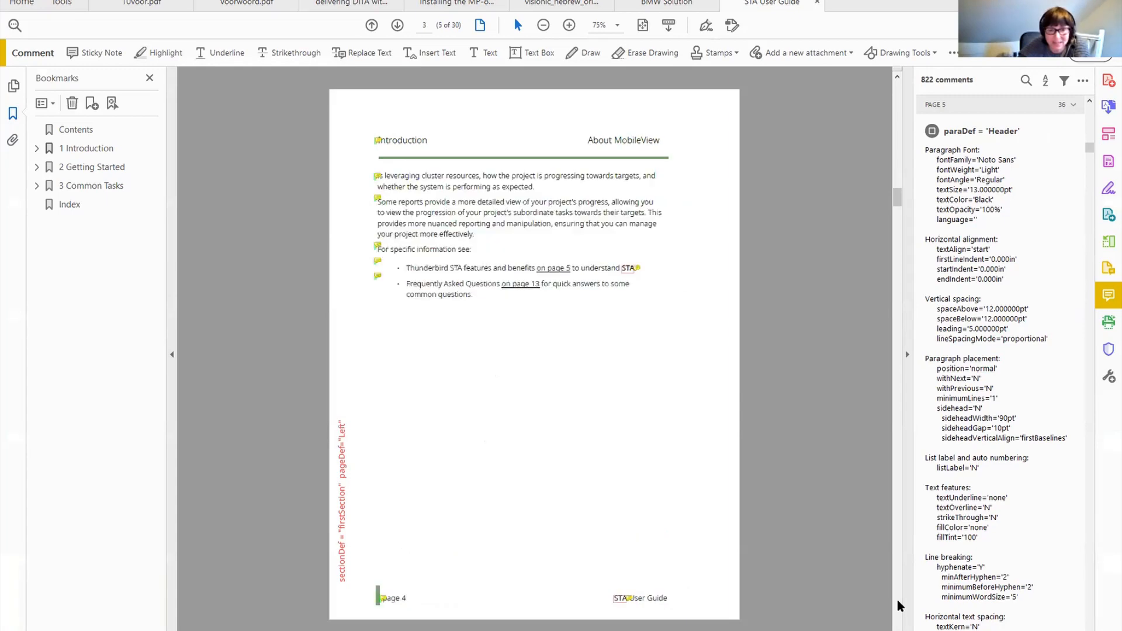
pyautogui.scroll(-4, 898, 600)
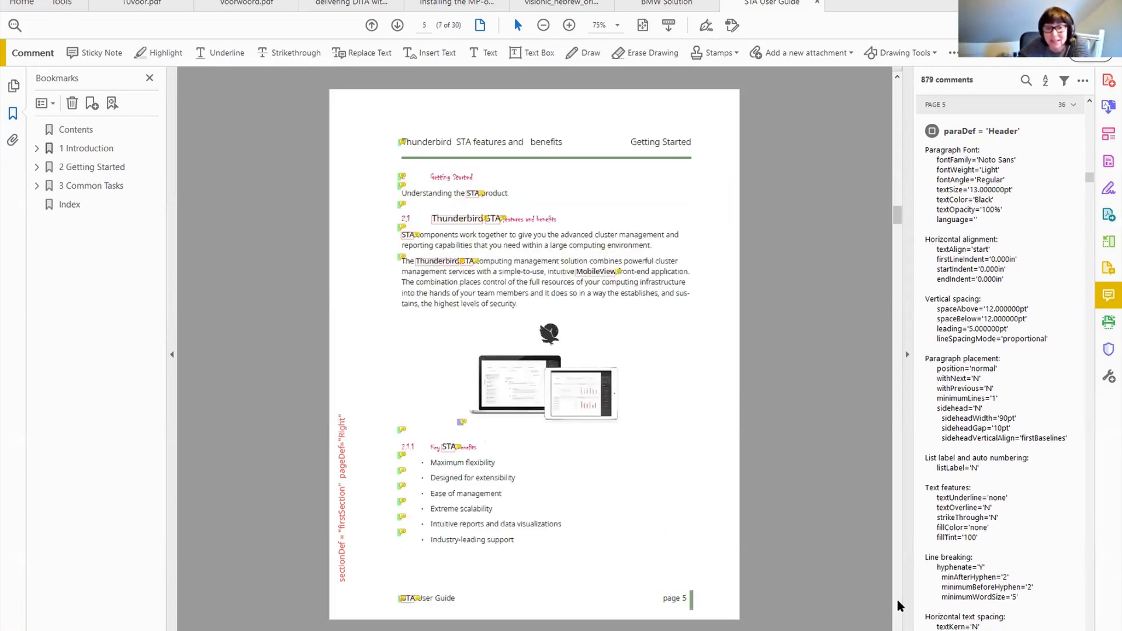
pyautogui.scroll(-3, 897, 602)
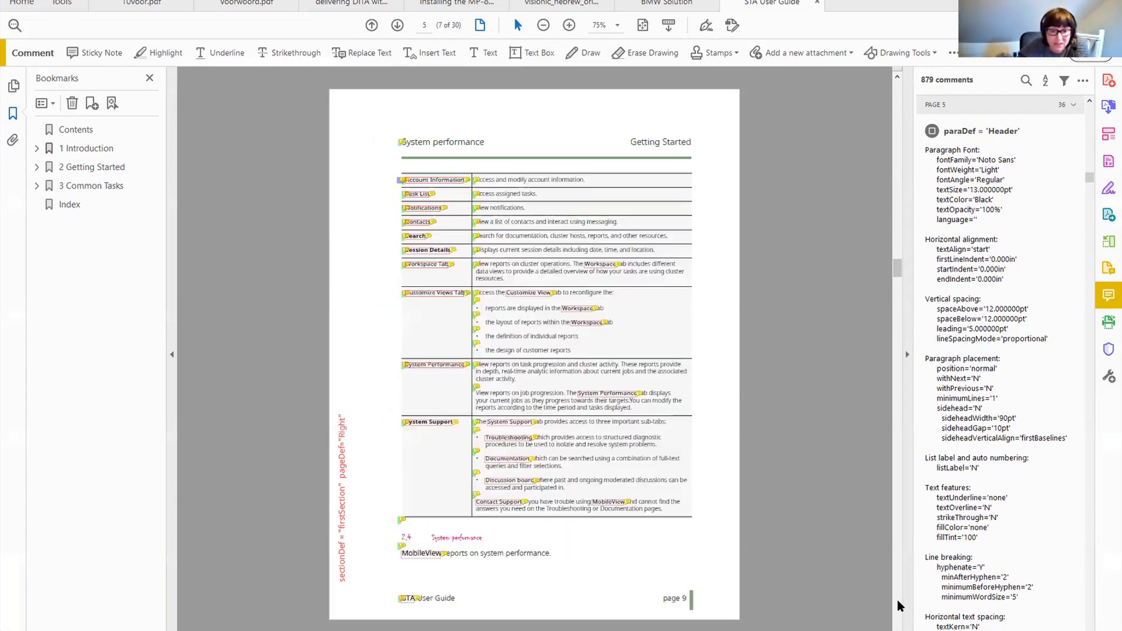
pyautogui.scroll(-3, 899, 605)
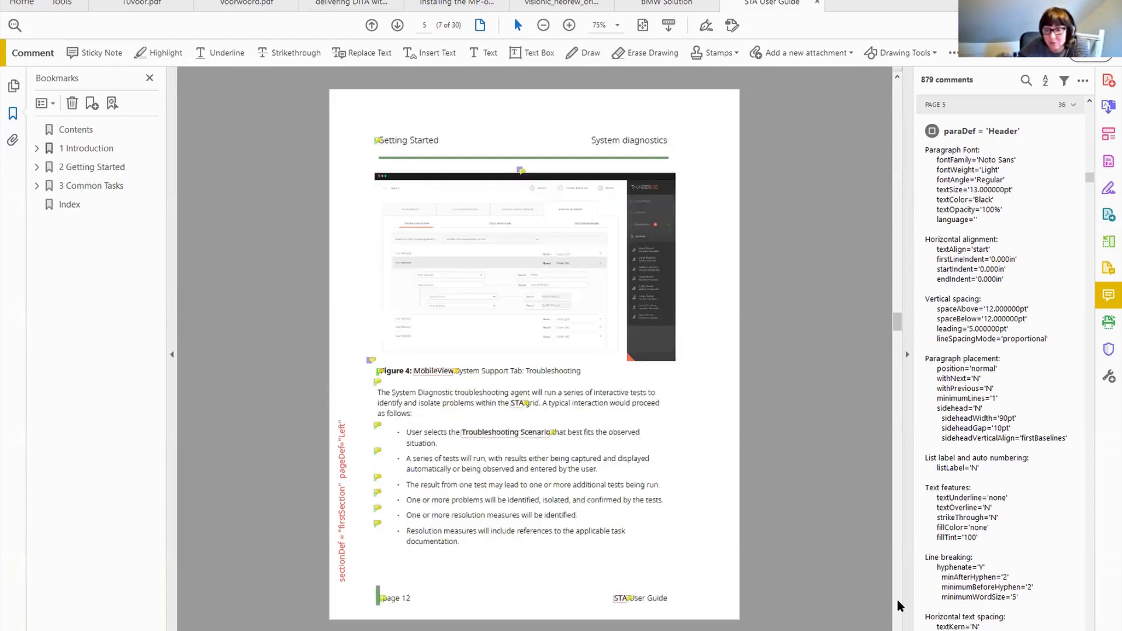
pyautogui.scroll(-3, 899, 609)
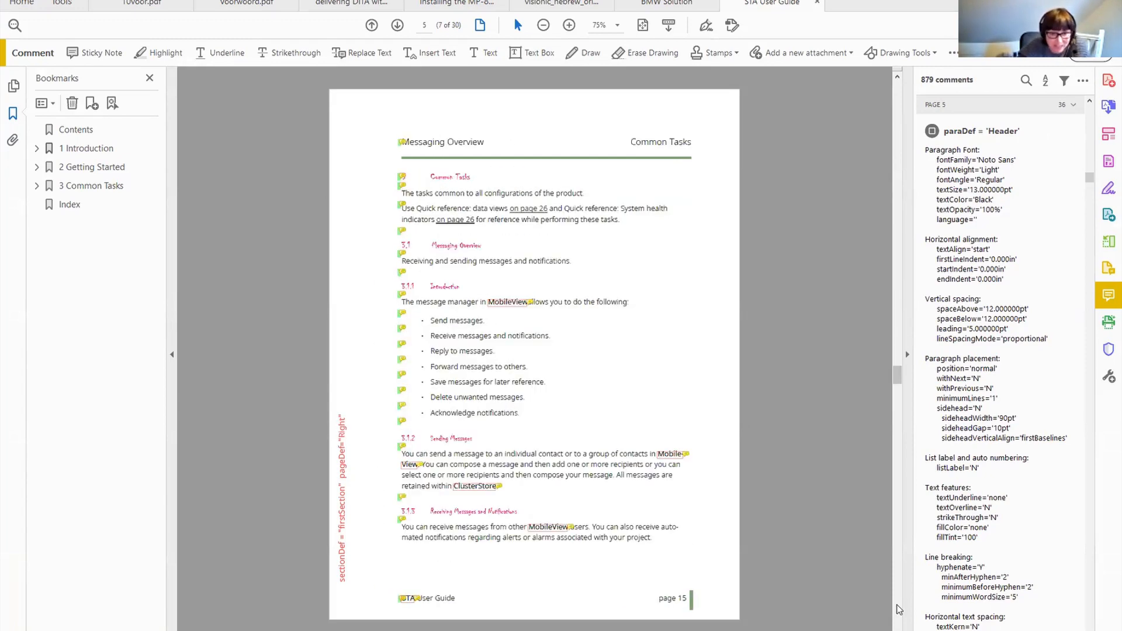
pyautogui.scroll(-1, 899, 609)
pyautogui.scroll(-3, 898, 610)
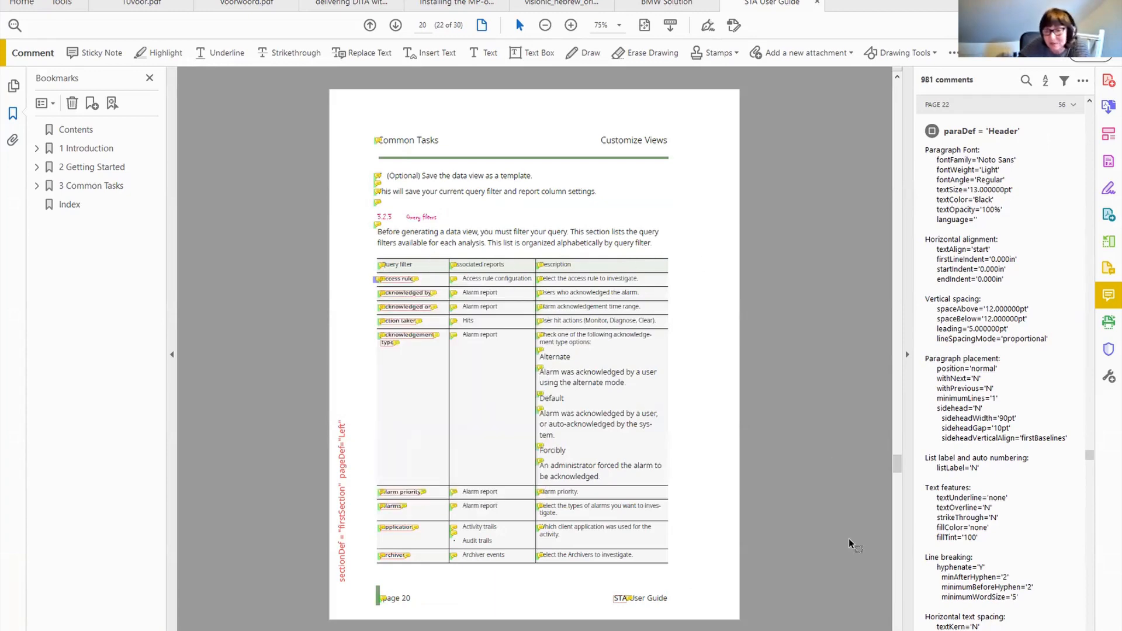
pyautogui.scroll(-4, 900, 626)
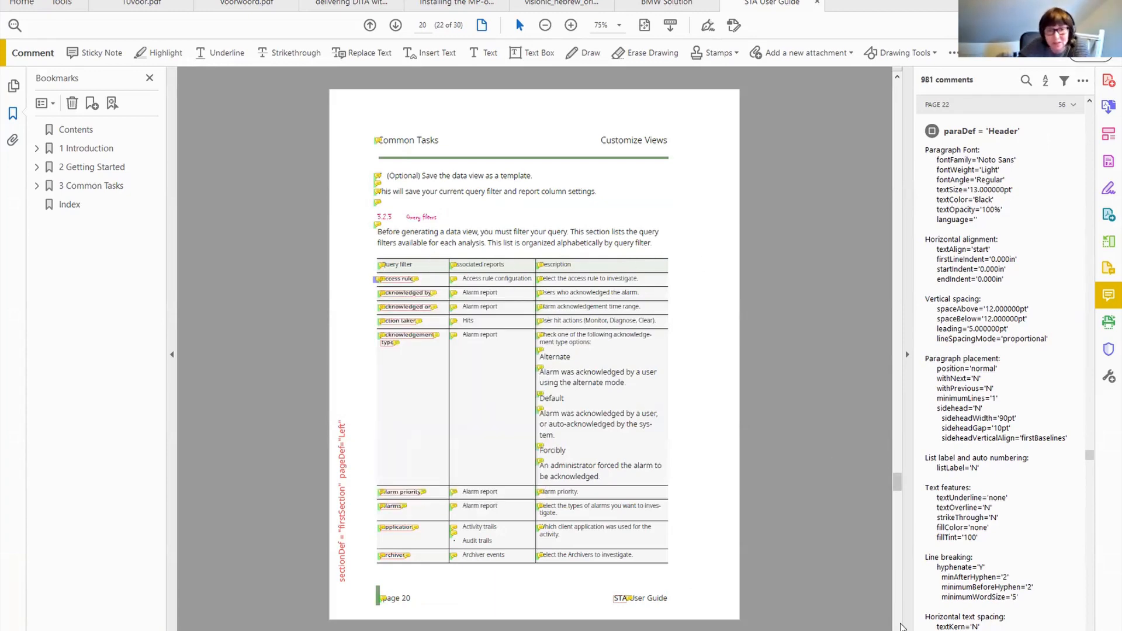
pyautogui.scroll(-2, 900, 627)
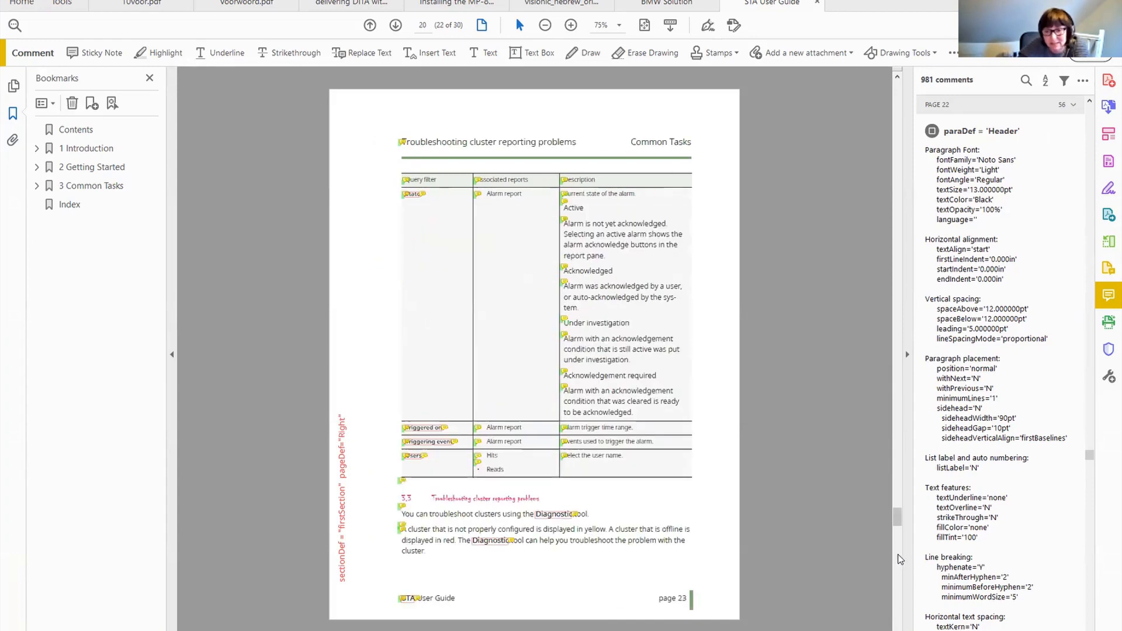
pyautogui.moveTo(895, 529); pyautogui.dragTo(909, 76)
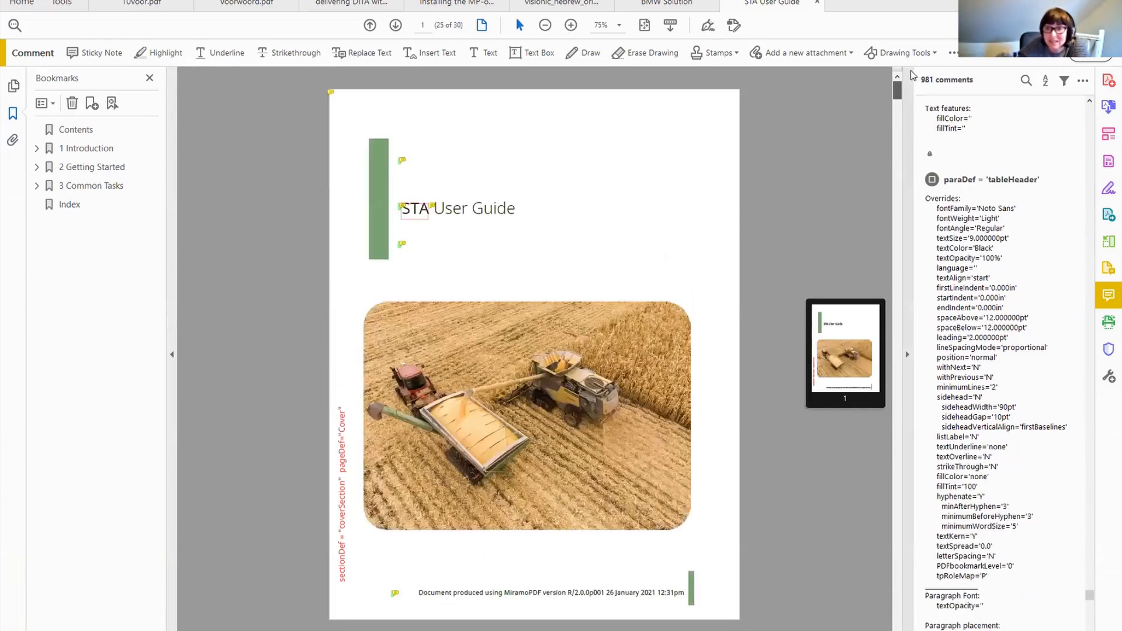
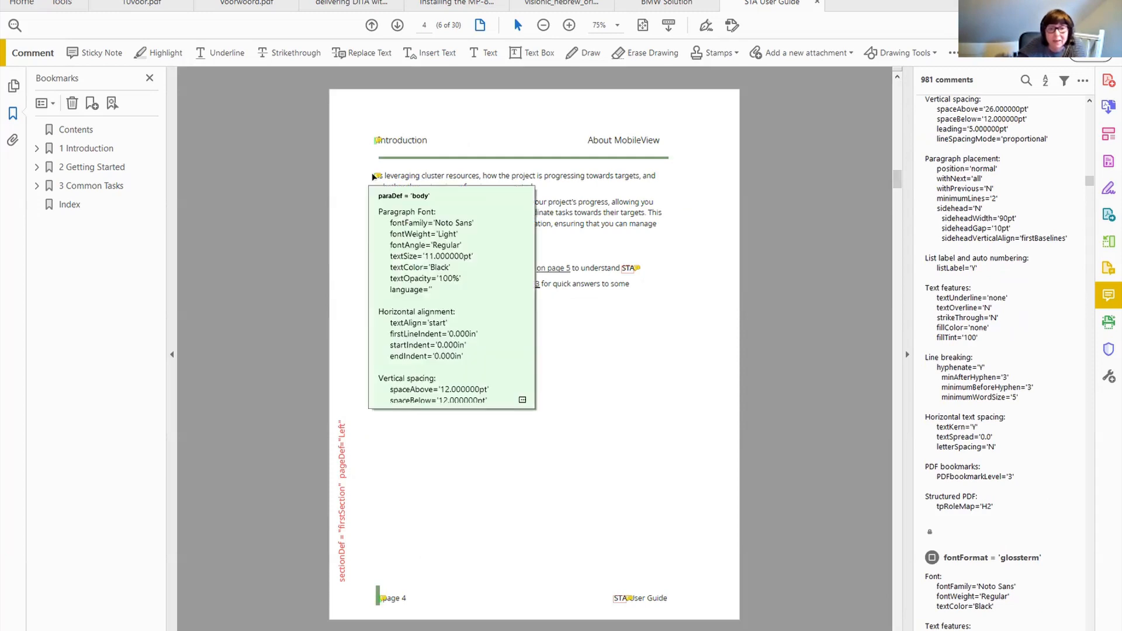
# Page through the annotated STA User Guide PDF's body pages and open the BMW Solution example document.
pyautogui.moveTo(379, 198)
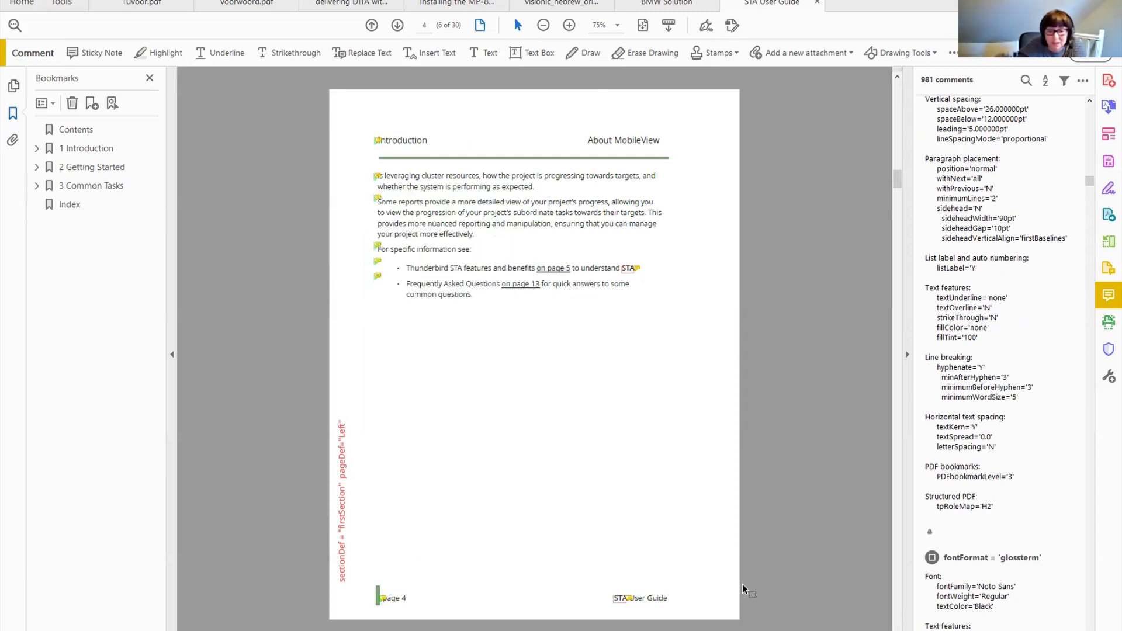
pyautogui.click(899, 609)
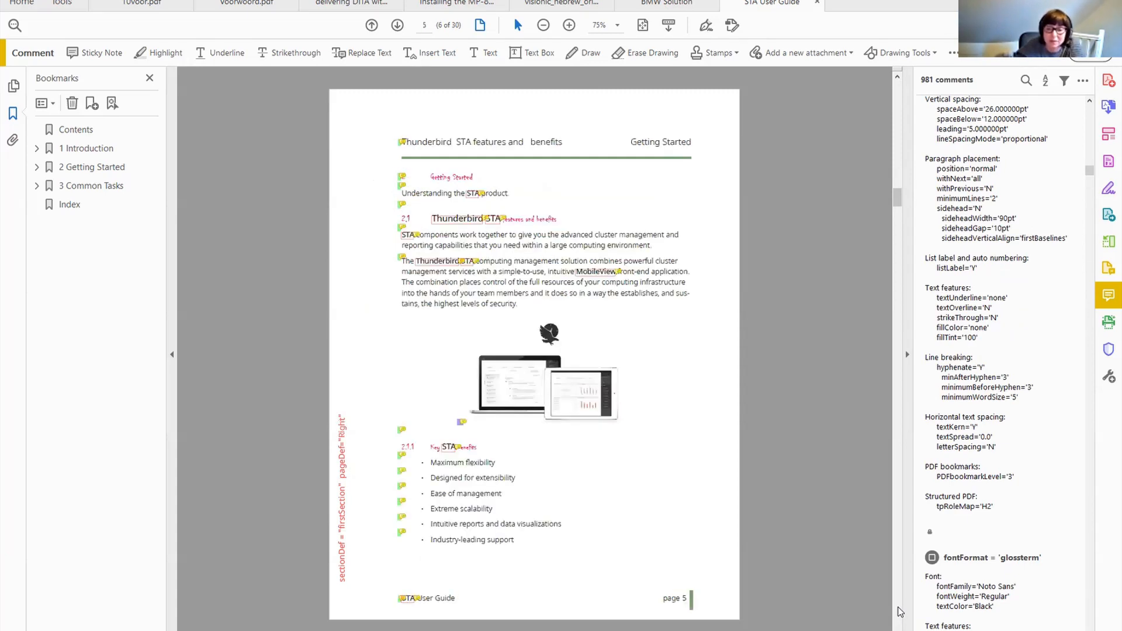
pyautogui.click(899, 609)
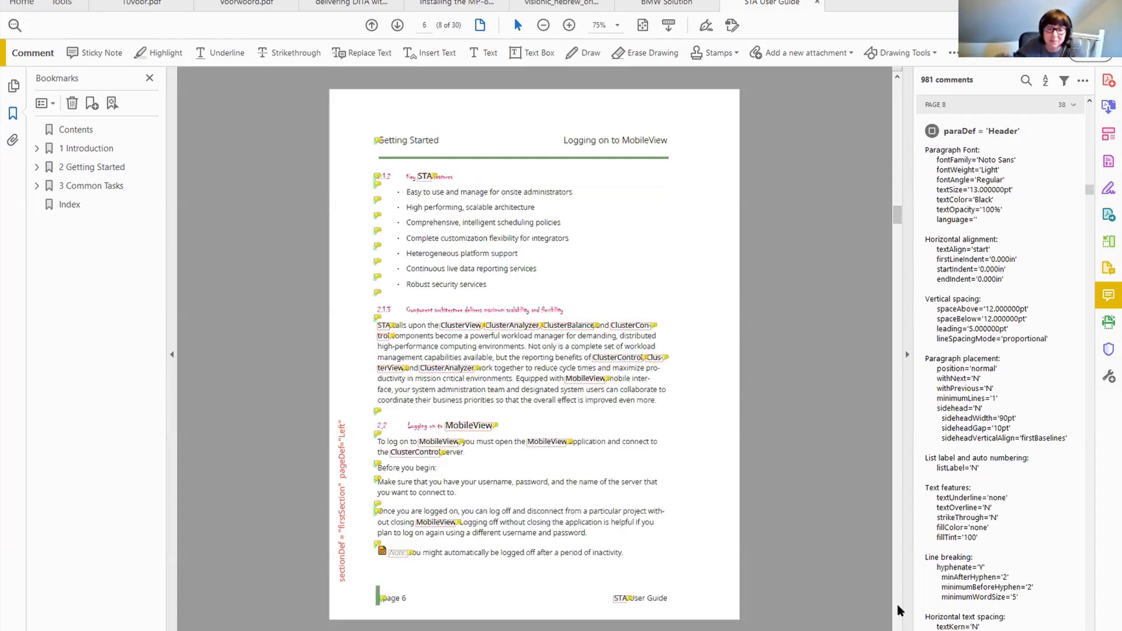
pyautogui.click(899, 609)
pyautogui.click(899, 609)
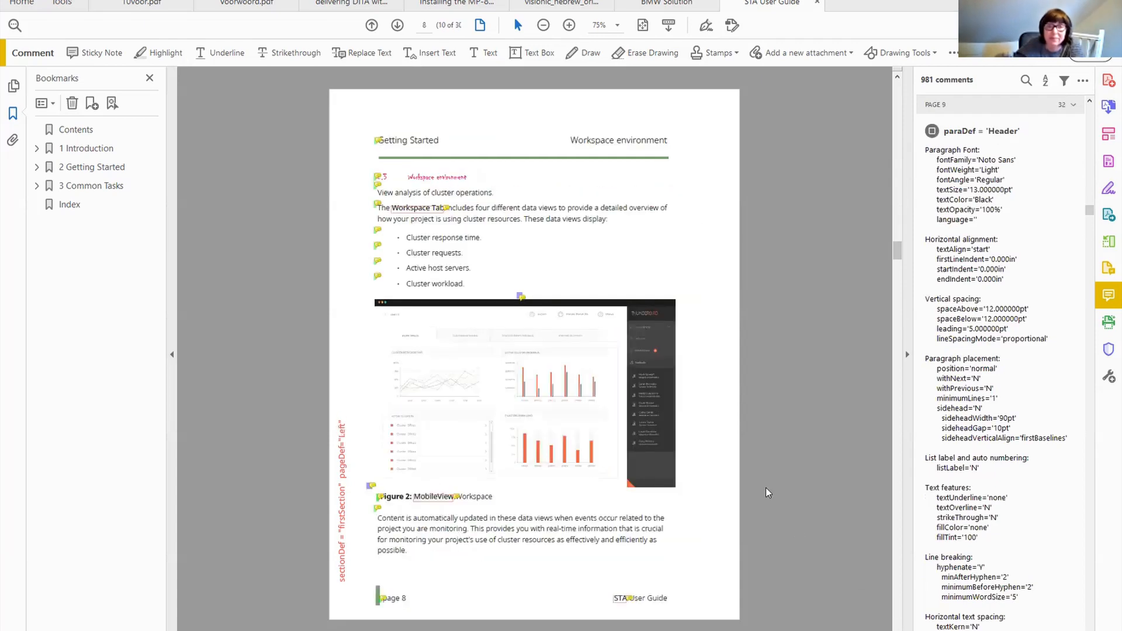
pyautogui.click(818, 3)
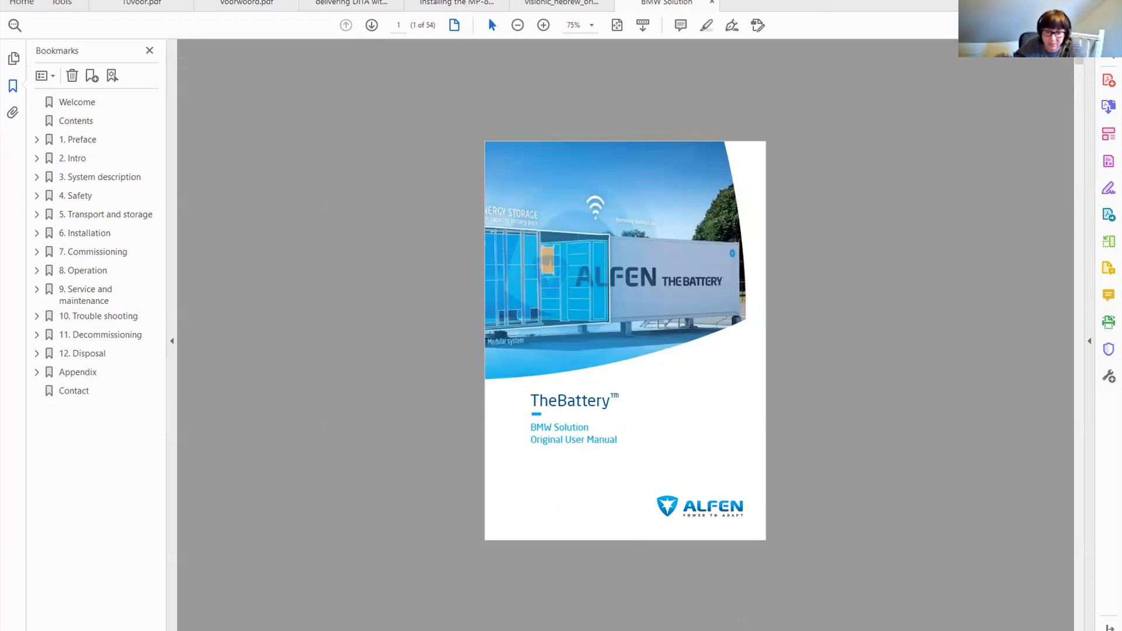
# Switch to the DITA editor, run the MiramoPDF 2.0.0 transformation scenario and view its DITA-OT console output.
pyautogui.hotkey('alt', 'Tab')
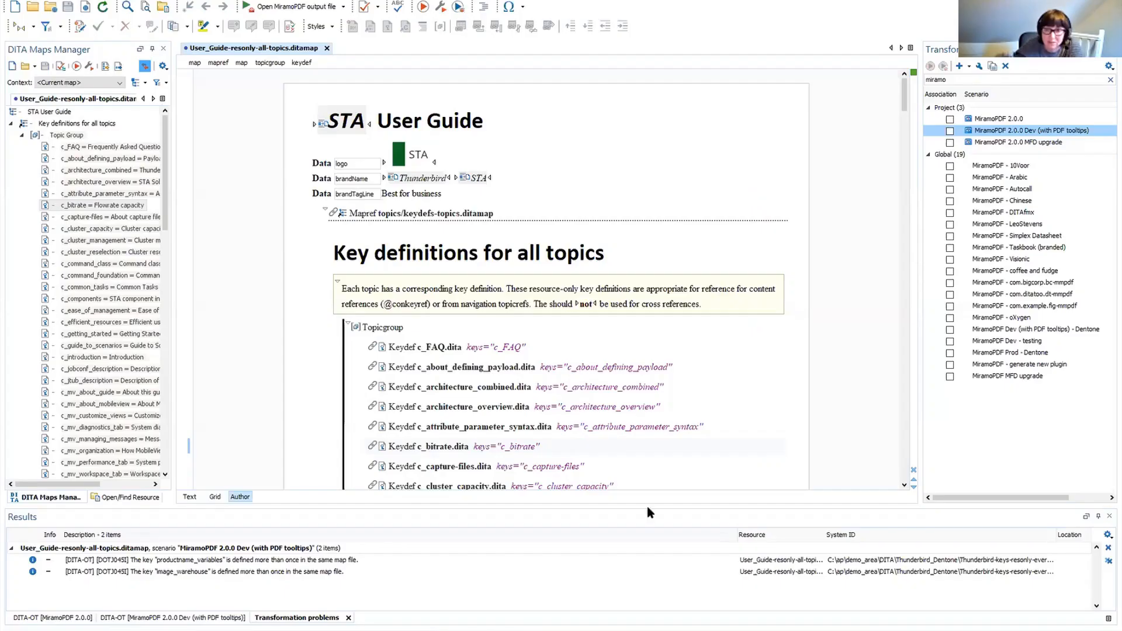
pyautogui.click(993, 119)
pyautogui.doubleClick(994, 122)
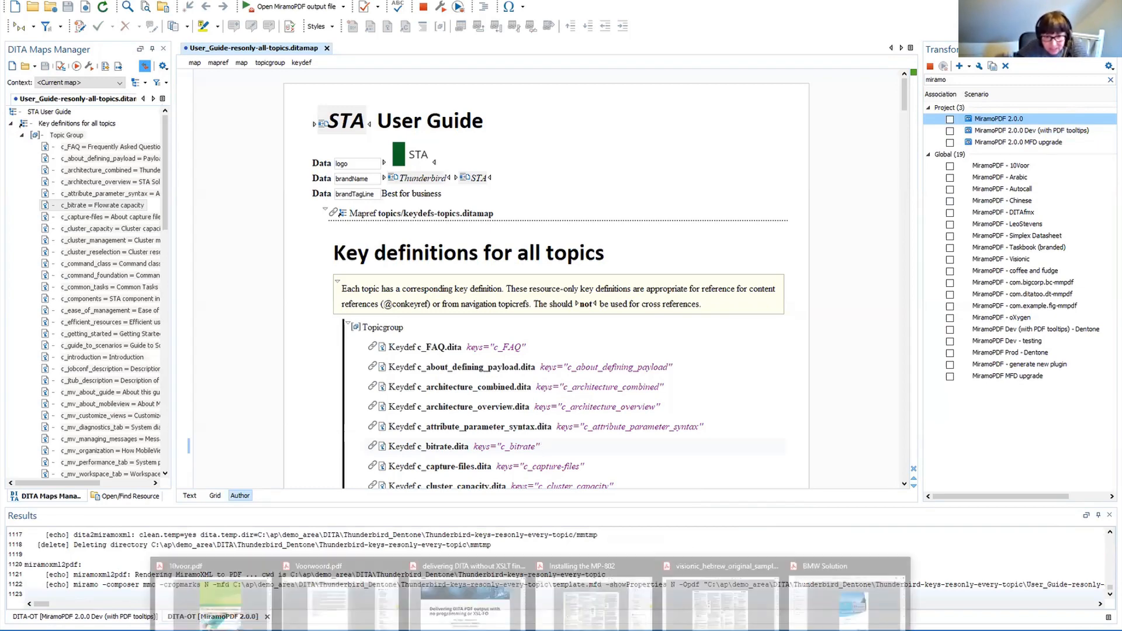
pyautogui.click(238, 601)
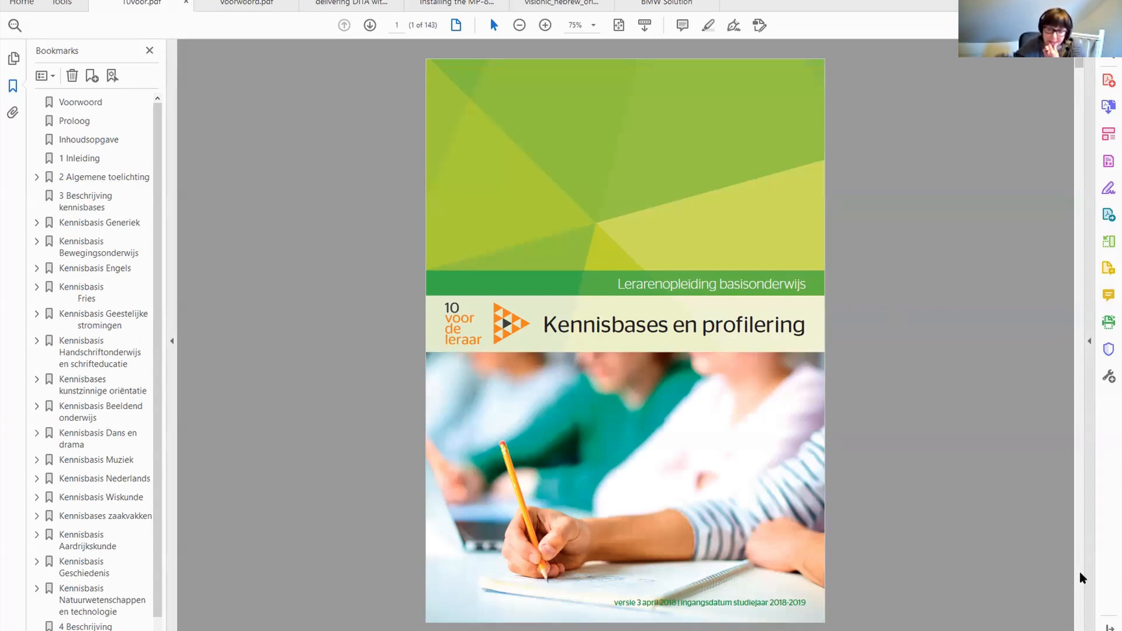
# View the cover page of the newly generated STA User Guide PDF.
pyautogui.scroll(-1, 1081, 574)
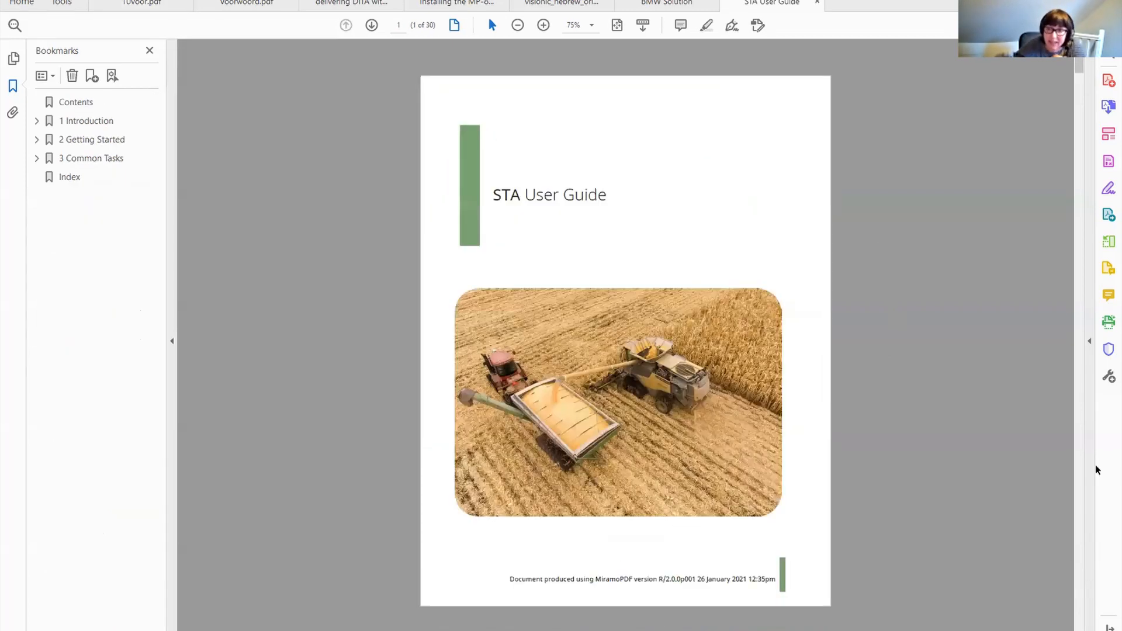
pyautogui.moveTo(1080, 60); pyautogui.dragTo(1079, 60)
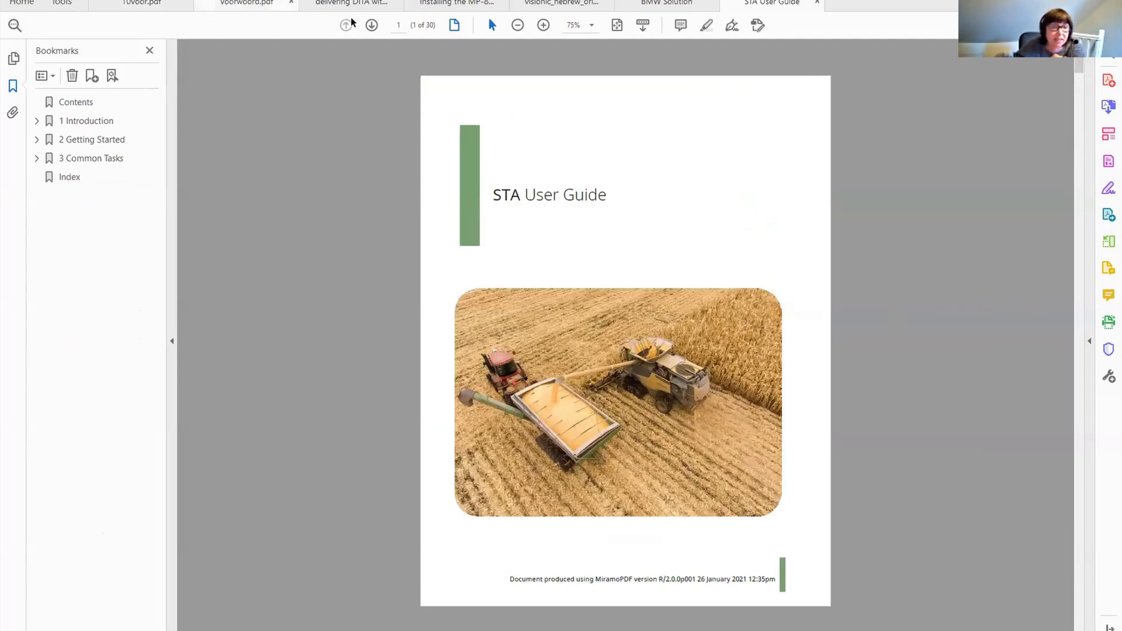
# Browse the 10voor.pdf example document from its cover through the foreword, contents and chapter pages.
pyautogui.click(143, 4)
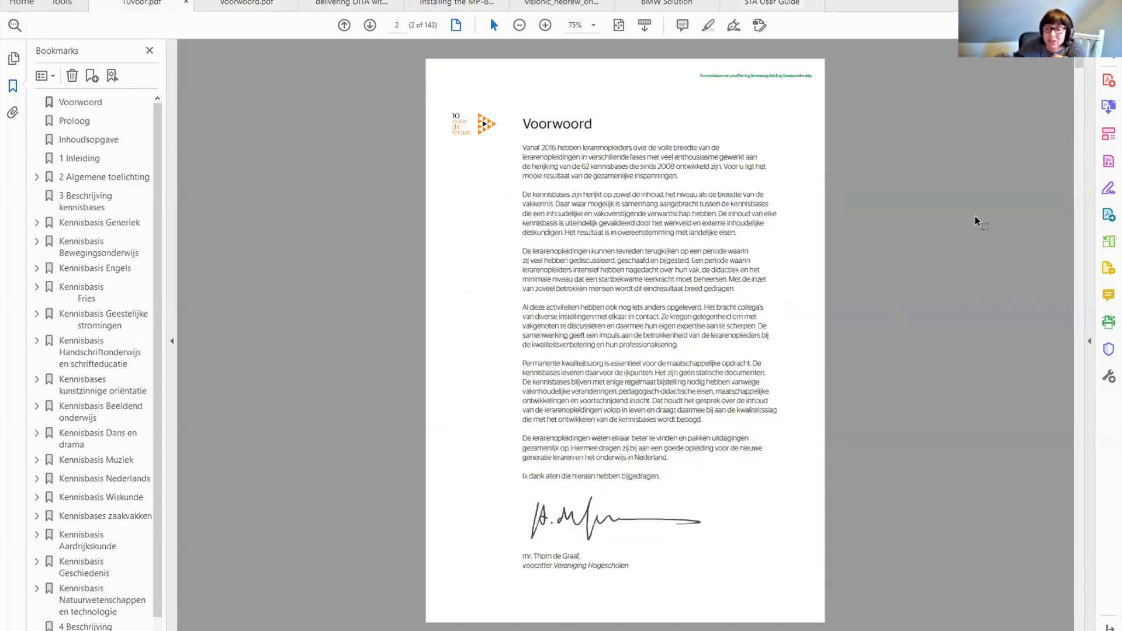
pyautogui.scroll(1, 975, 224)
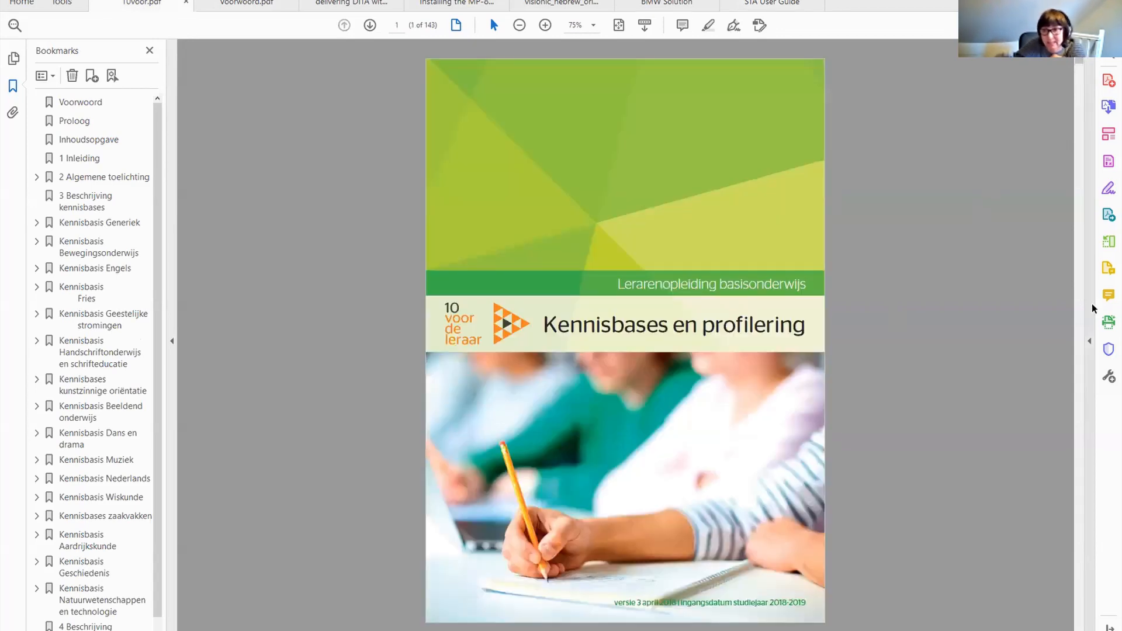
pyautogui.scroll(-3, 1082, 320)
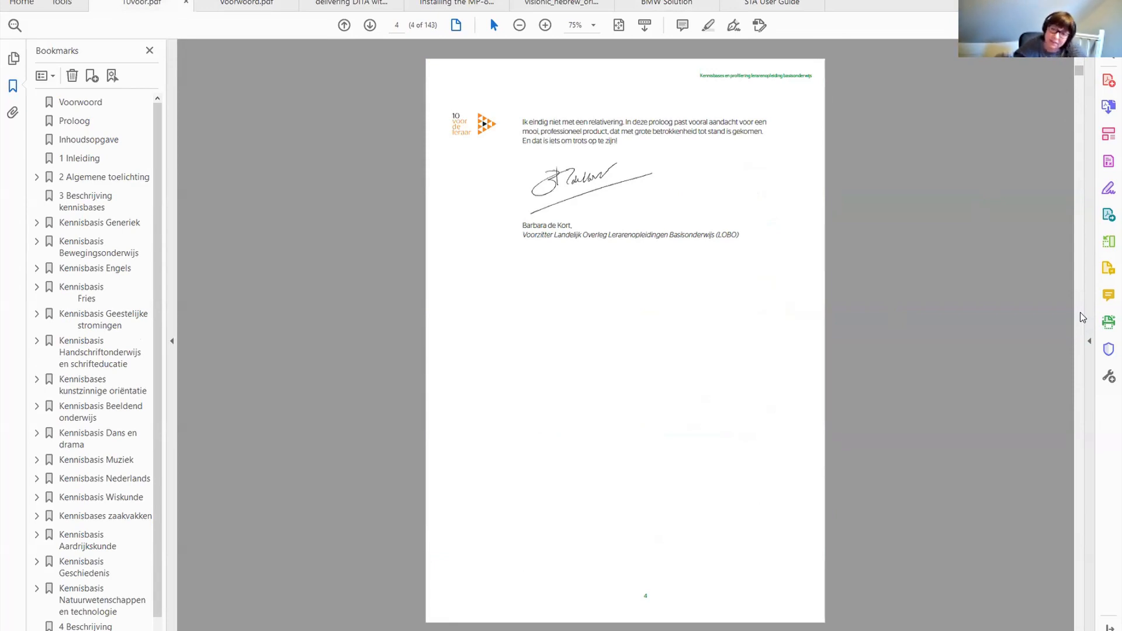
pyautogui.click(1080, 313)
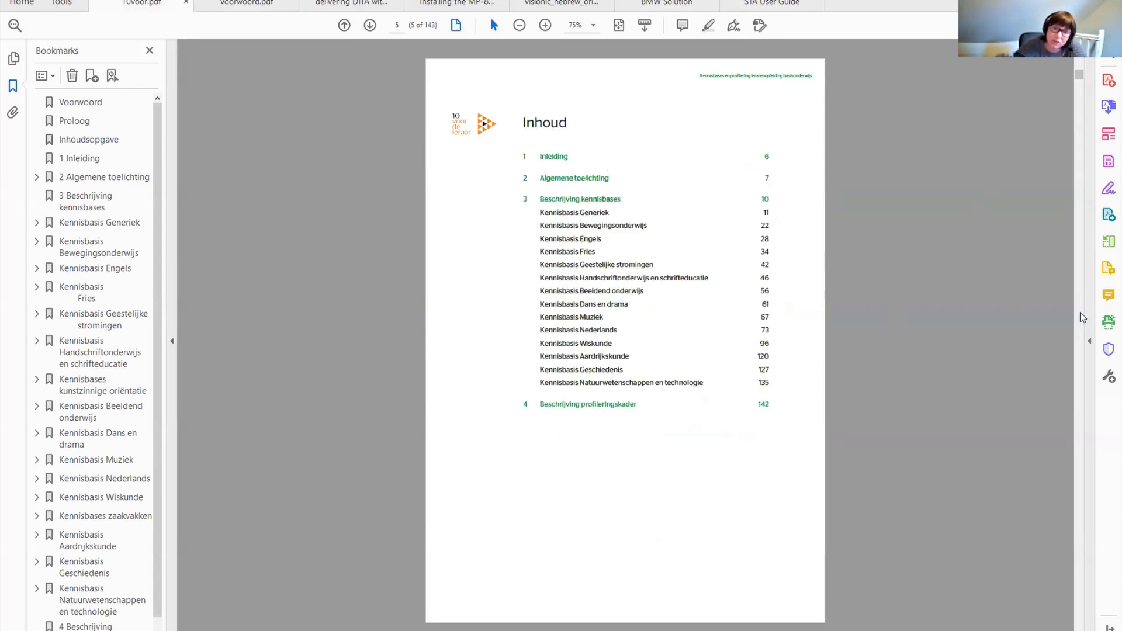
pyautogui.click(1080, 312)
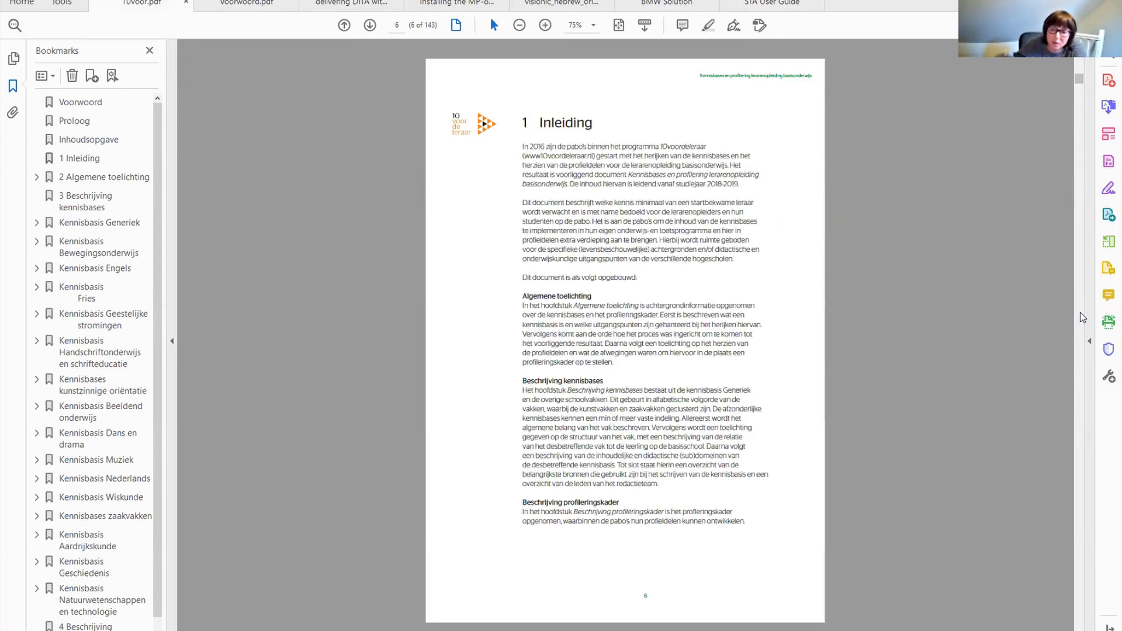
pyautogui.click(1080, 312)
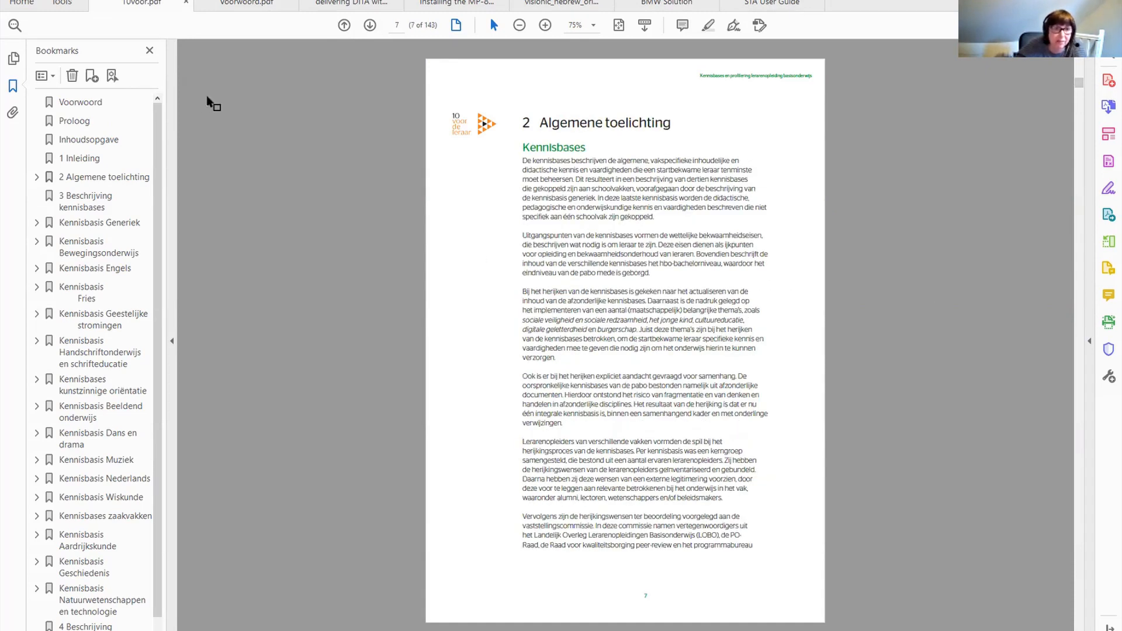
pyautogui.click(1082, 592)
pyautogui.click(1082, 593)
pyautogui.click(1081, 592)
pyautogui.click(1081, 593)
pyautogui.click(1082, 593)
pyautogui.click(1081, 593)
pyautogui.click(1081, 593)
pyautogui.click(1082, 593)
pyautogui.click(1081, 593)
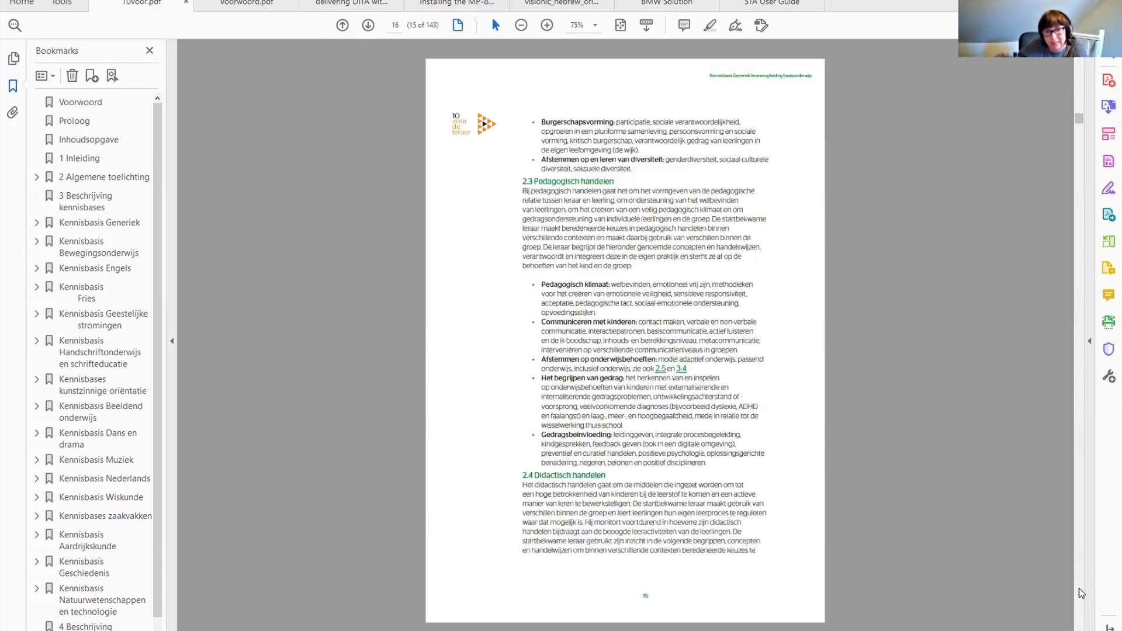
# Open the Voorwoord and BMW Solution example PDFs and scroll past the BMW Solution cover.
pyautogui.click(220, 16)
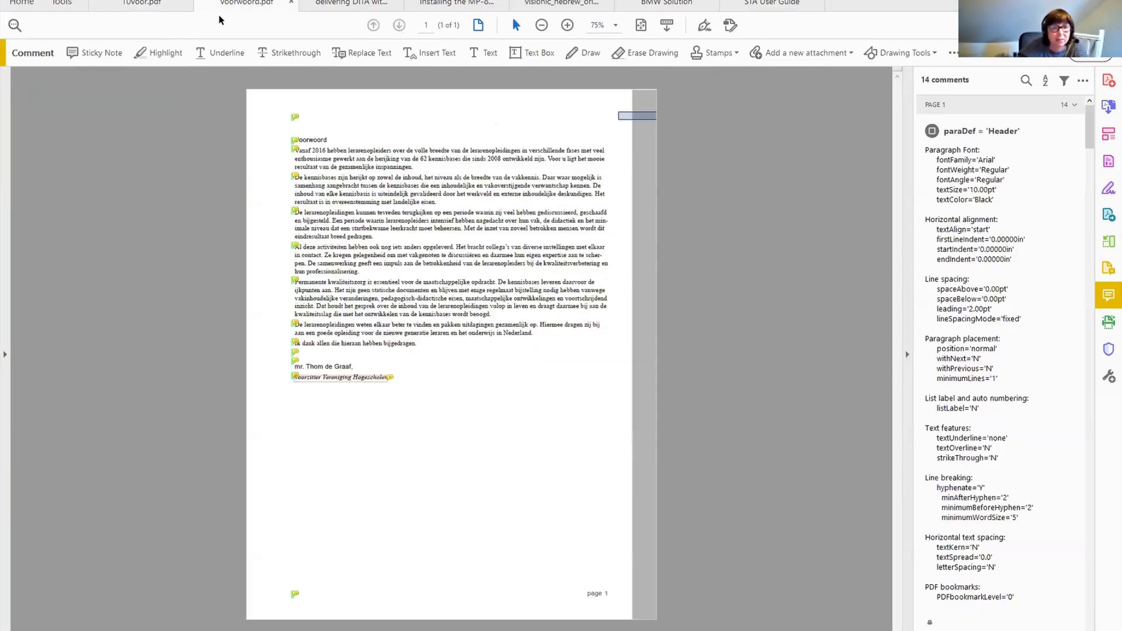
pyautogui.click(657, 3)
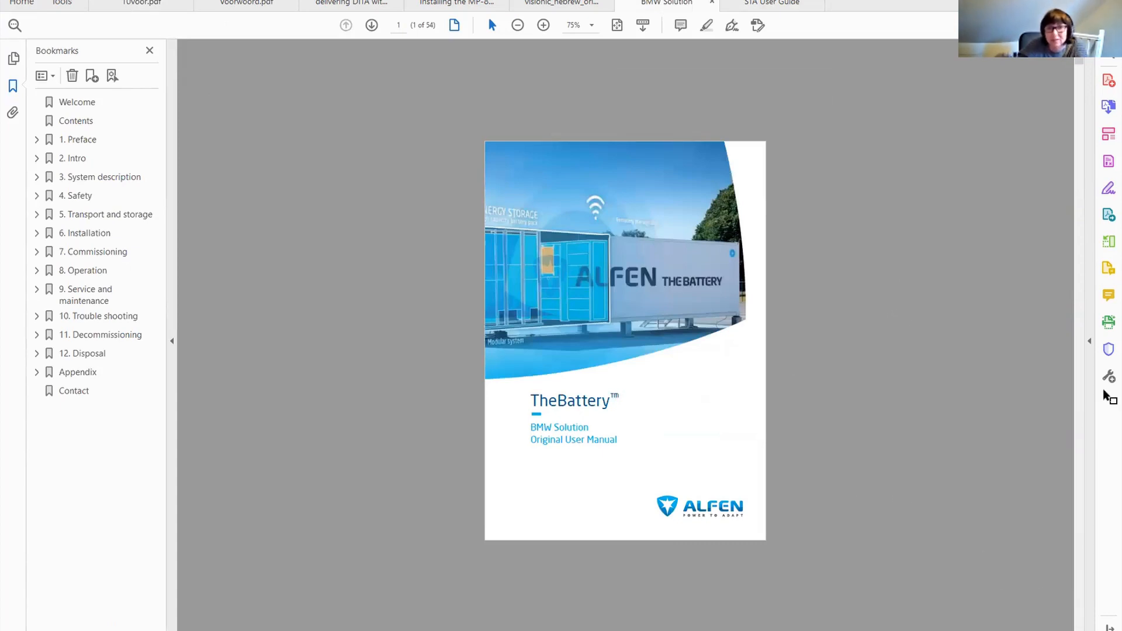
pyautogui.scroll(-2, 1079, 581)
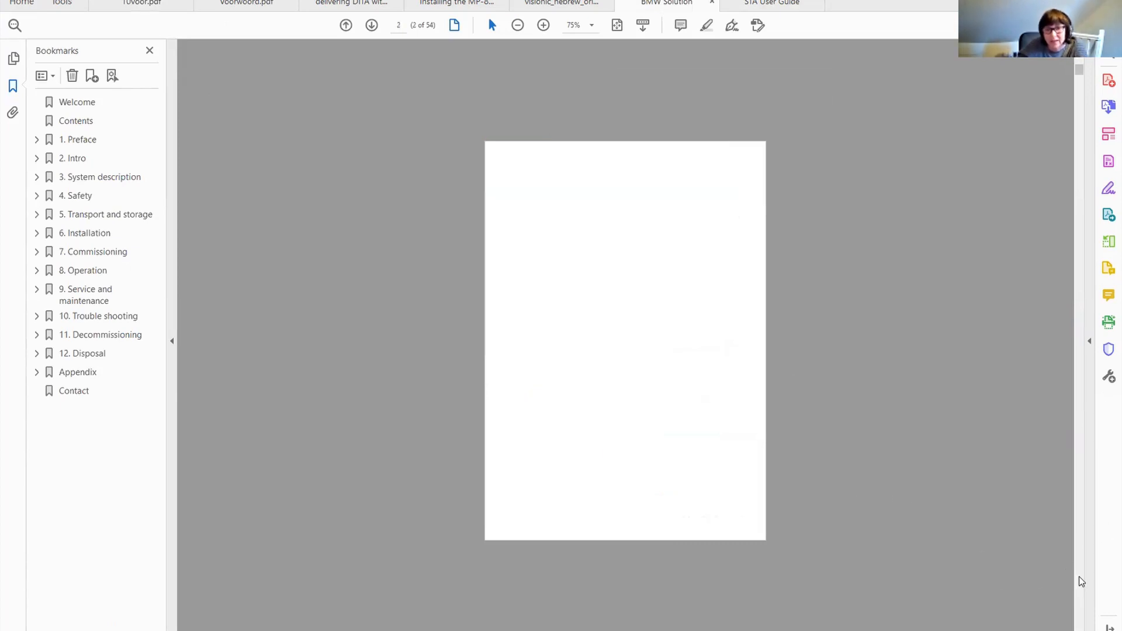
pyautogui.scroll(-1, 1082, 582)
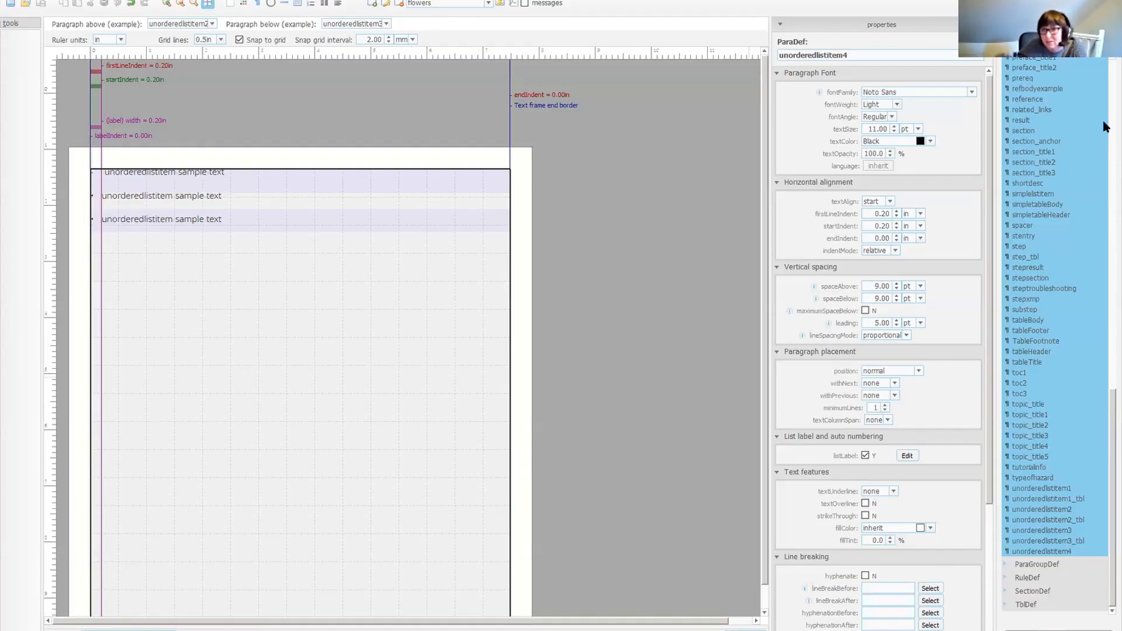
# Open the Left page definition in the template designer and try giving its text frame two columns.
pyautogui.moveTo(1112, 427); pyautogui.dragTo(1109, 71)
pyautogui.click(1006, 153)
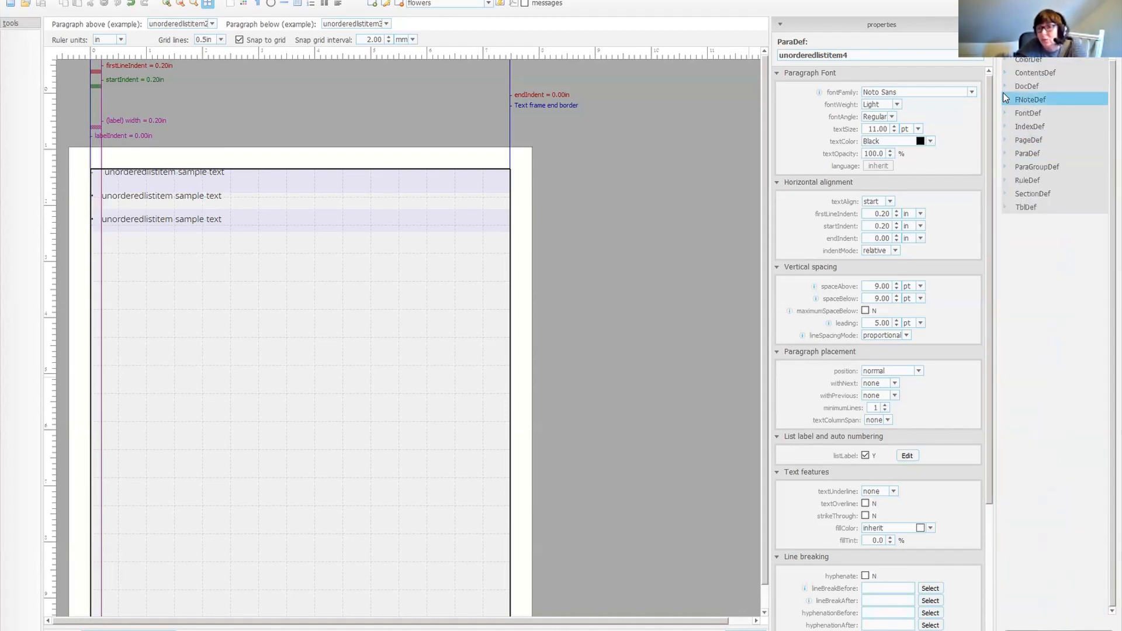
pyautogui.click(1006, 140)
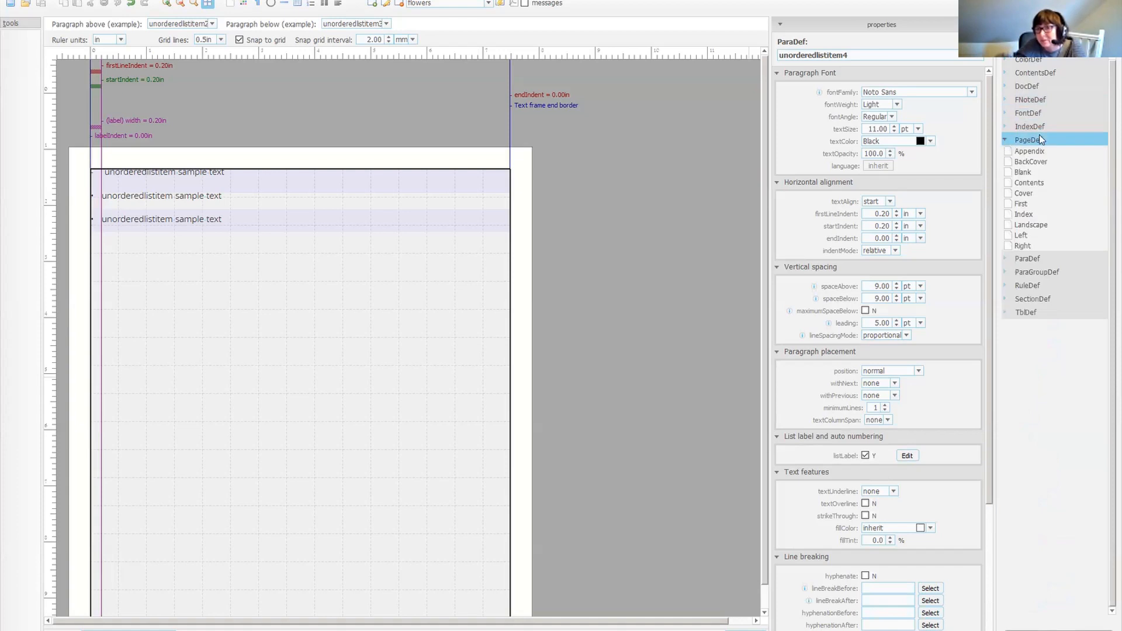
pyautogui.click(1023, 235)
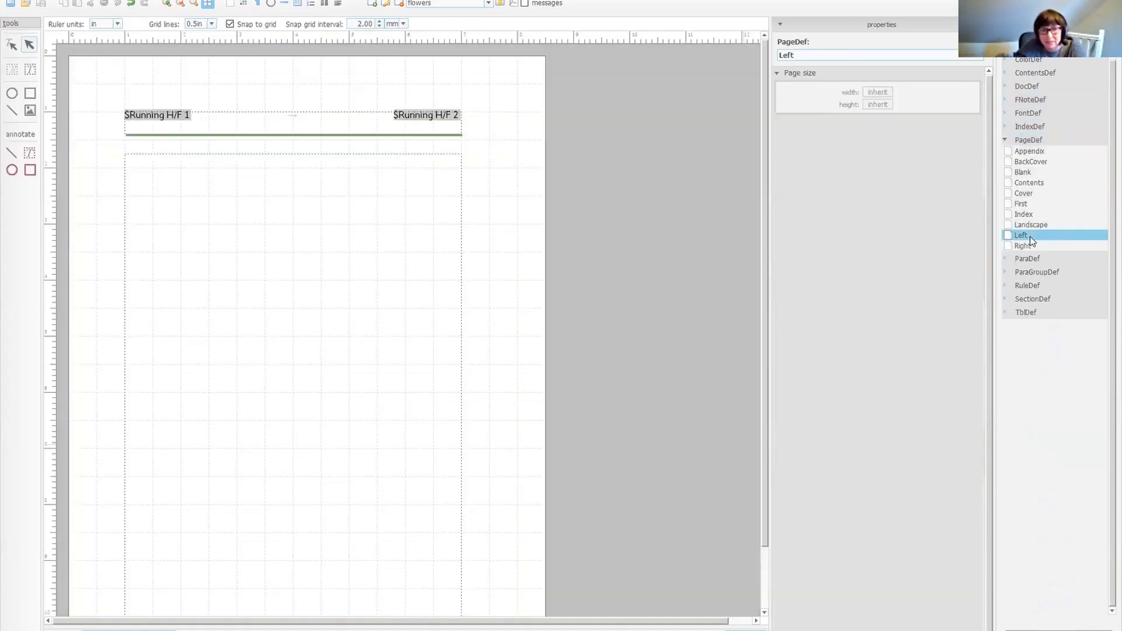
pyautogui.click(272, 221)
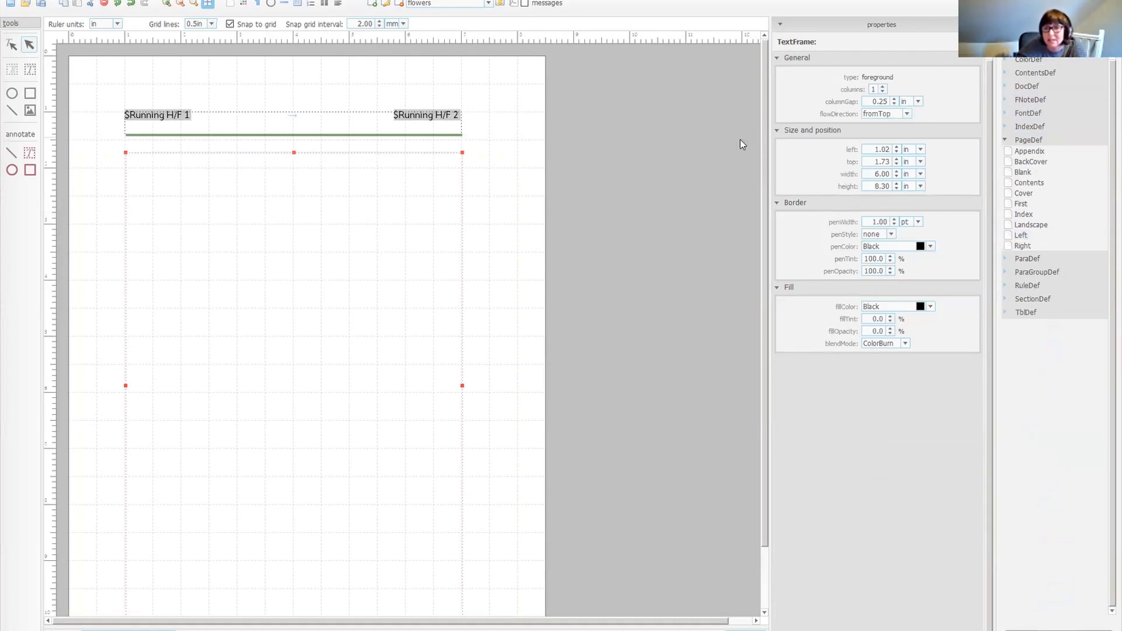
pyautogui.click(883, 87)
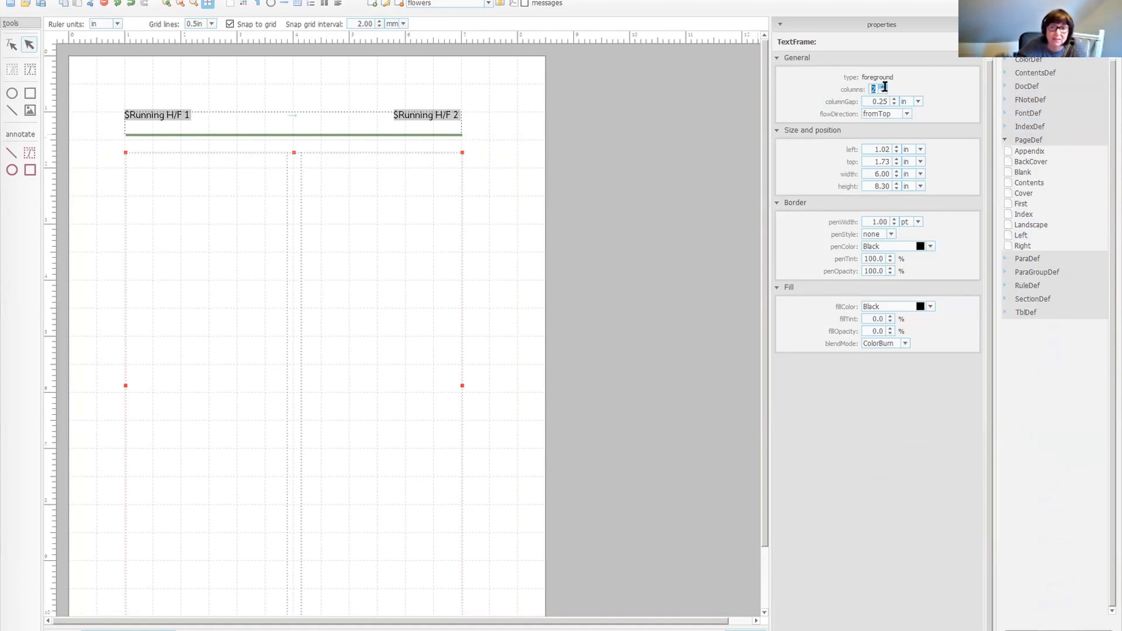
pyautogui.click(884, 87)
pyautogui.click(883, 91)
pyautogui.click(883, 92)
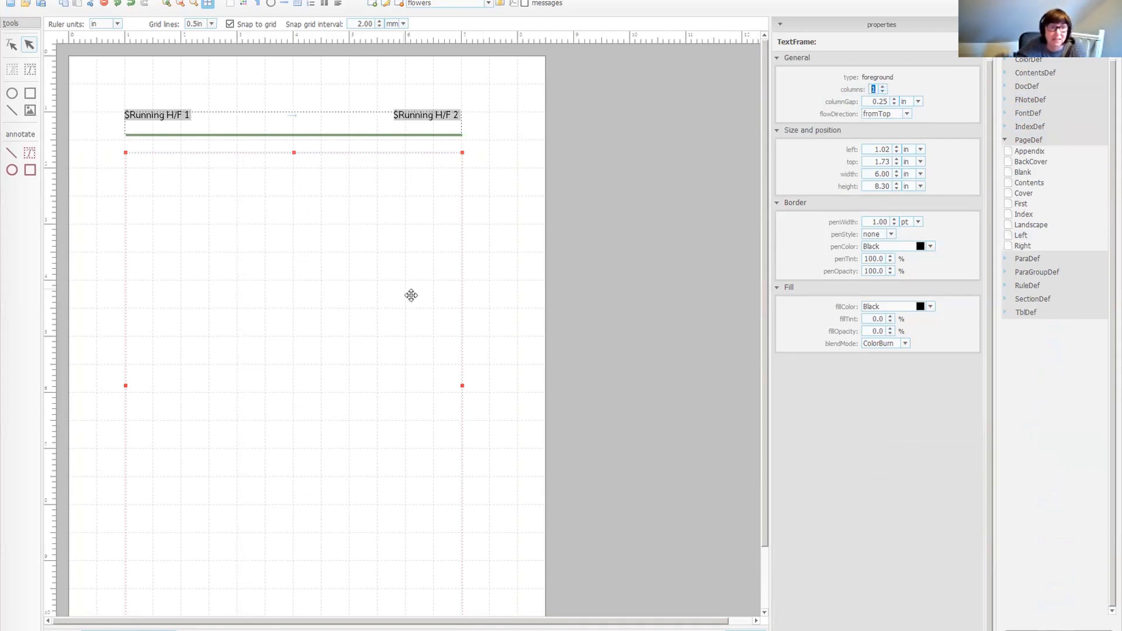
# Return to the generated STA User Guide PDF and scroll through its pages to the end.
pyautogui.click(531, 630)
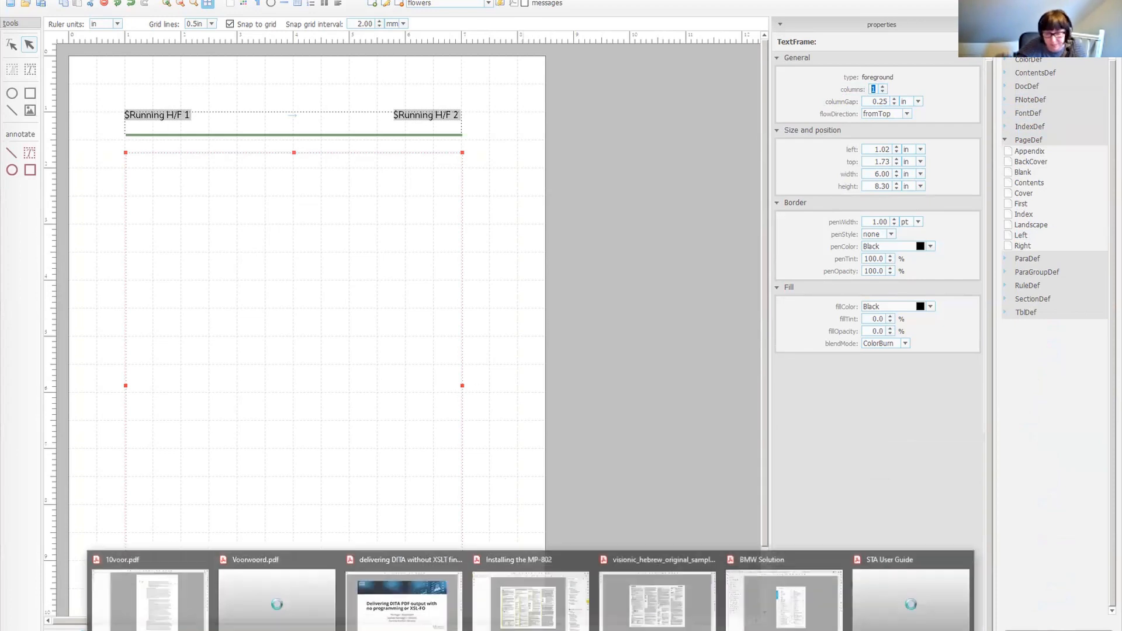
pyautogui.click(921, 595)
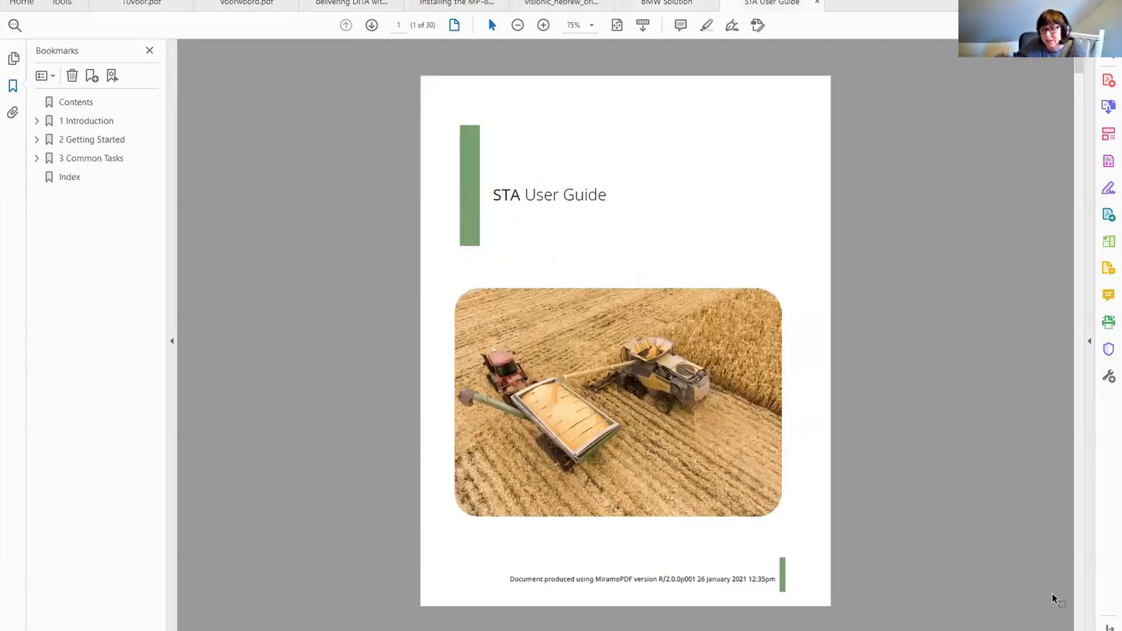
pyautogui.scroll(-1, 1080, 589)
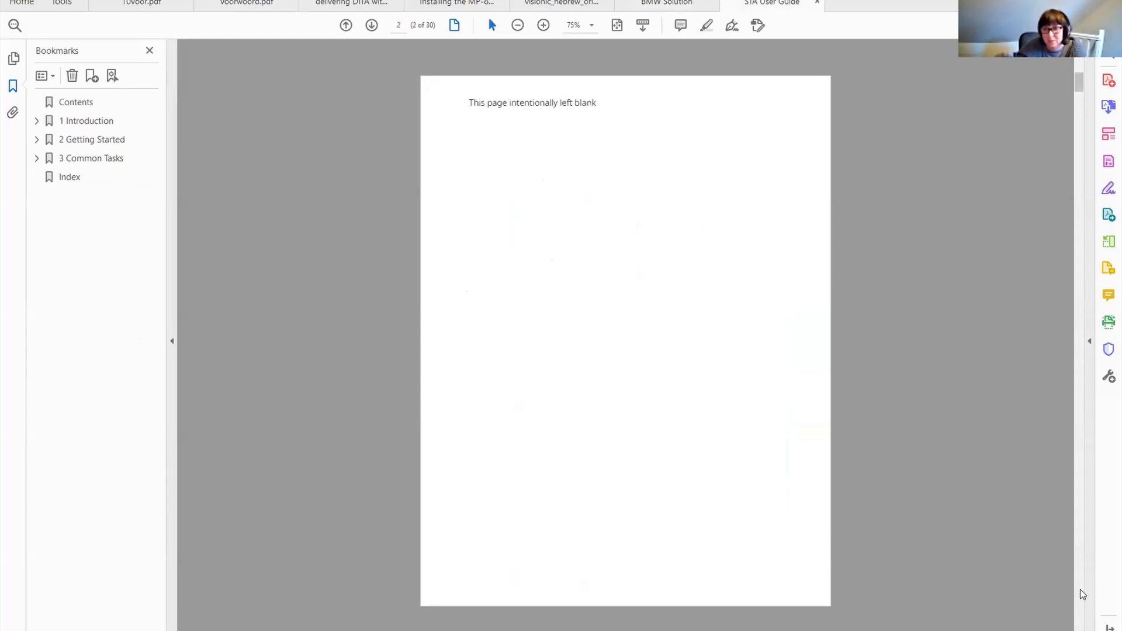
pyautogui.scroll(-4, 1080, 589)
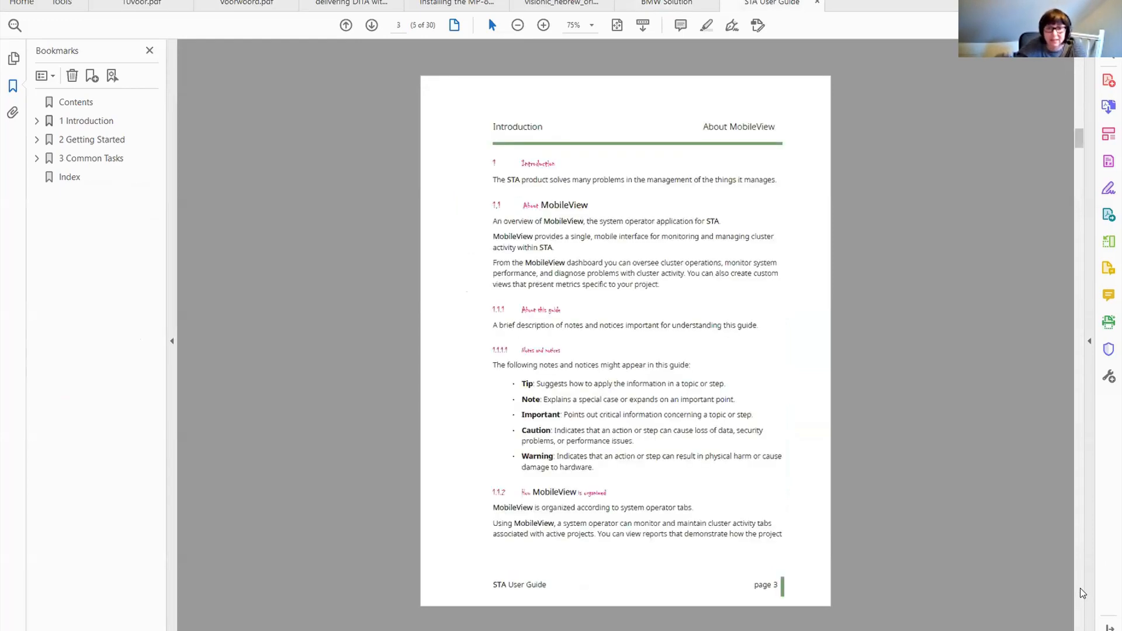
pyautogui.scroll(-4, 1080, 588)
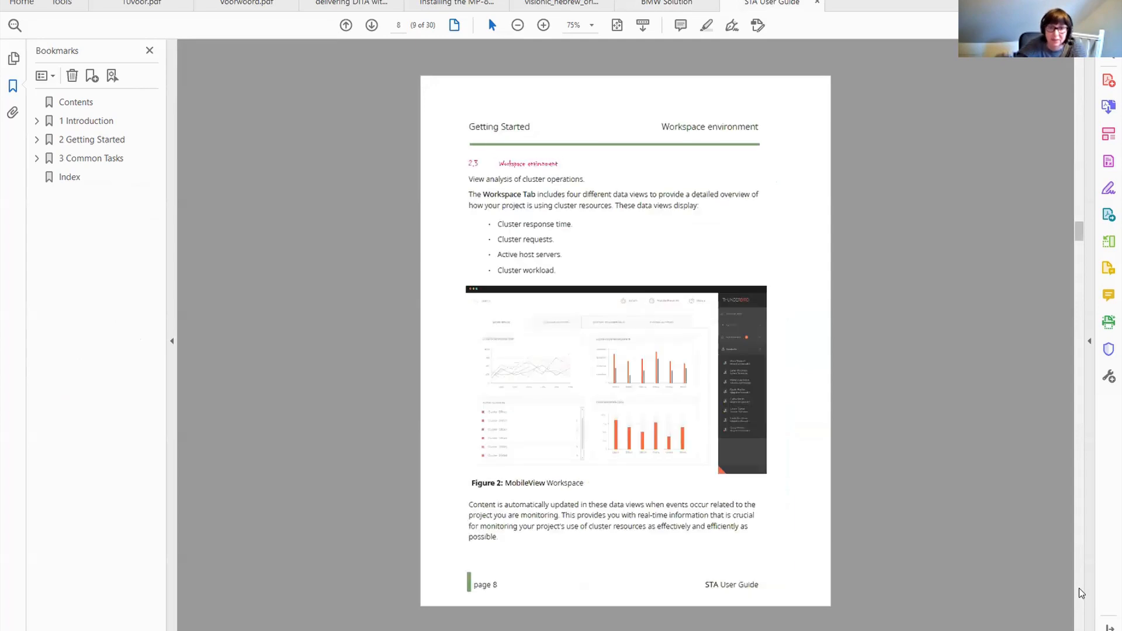
pyautogui.scroll(-4, 1080, 592)
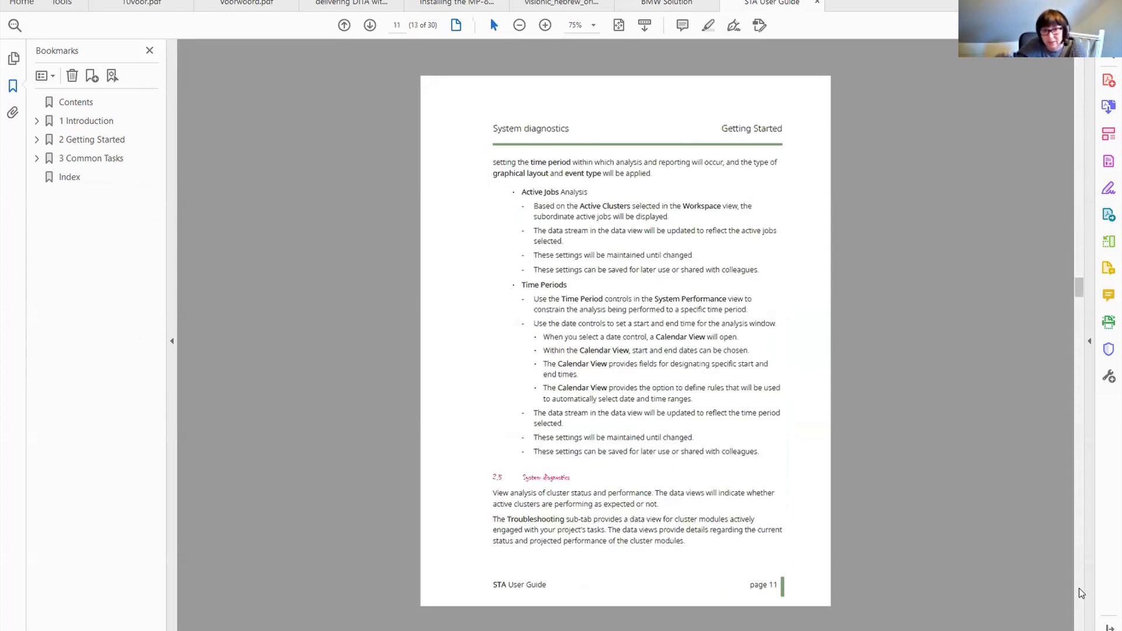
pyautogui.scroll(-2, 1081, 593)
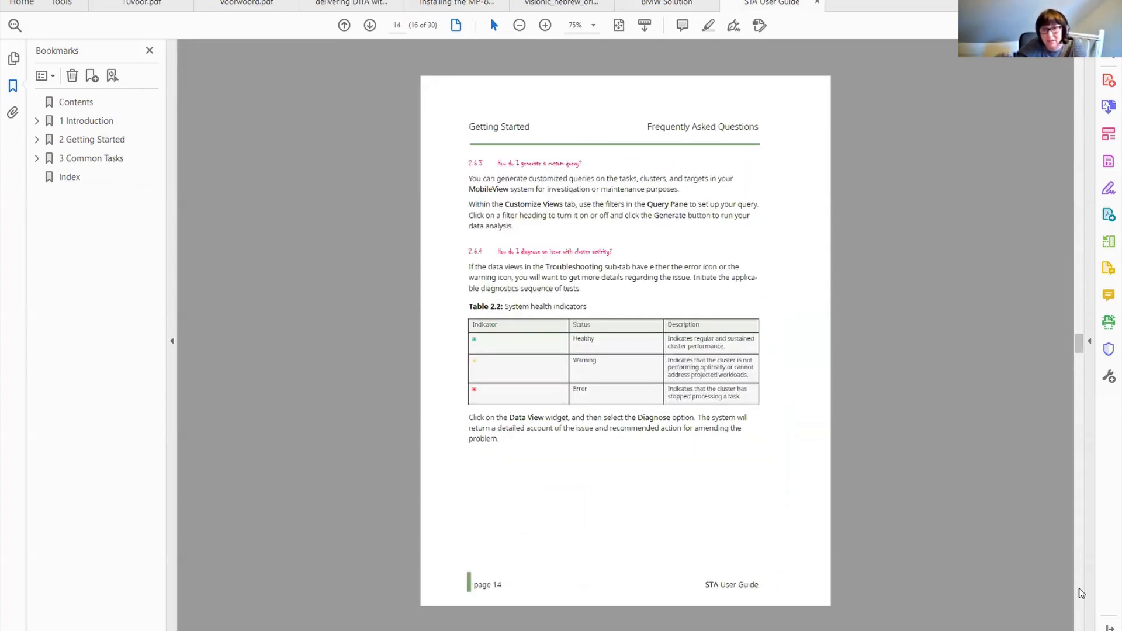
pyautogui.moveTo(1076, 346); pyautogui.dragTo(1083, 605)
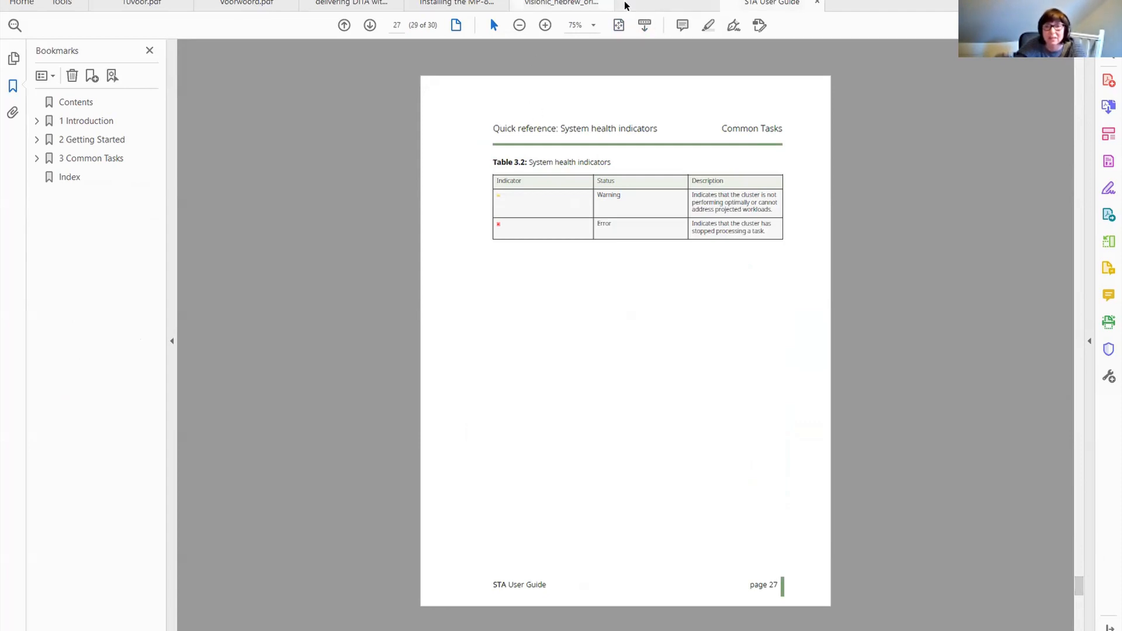
# Open the Visonic Hebrew example PDF, zoom in to 125%, and scroll through its multilingual pages to the end.
pyautogui.click(625, 6)
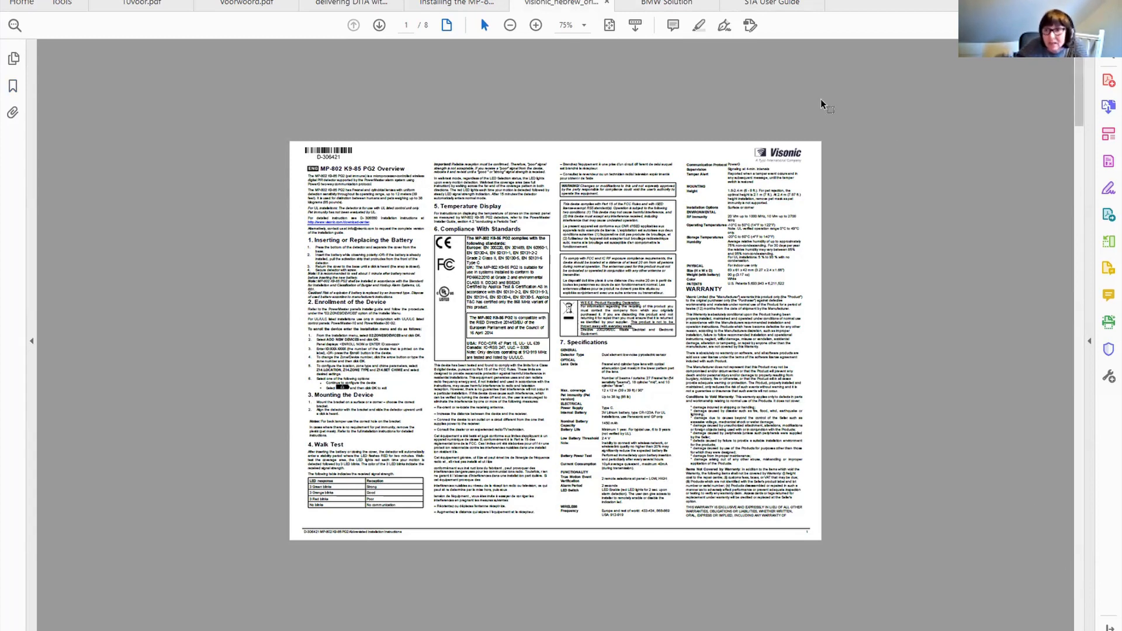
pyautogui.click(534, 26)
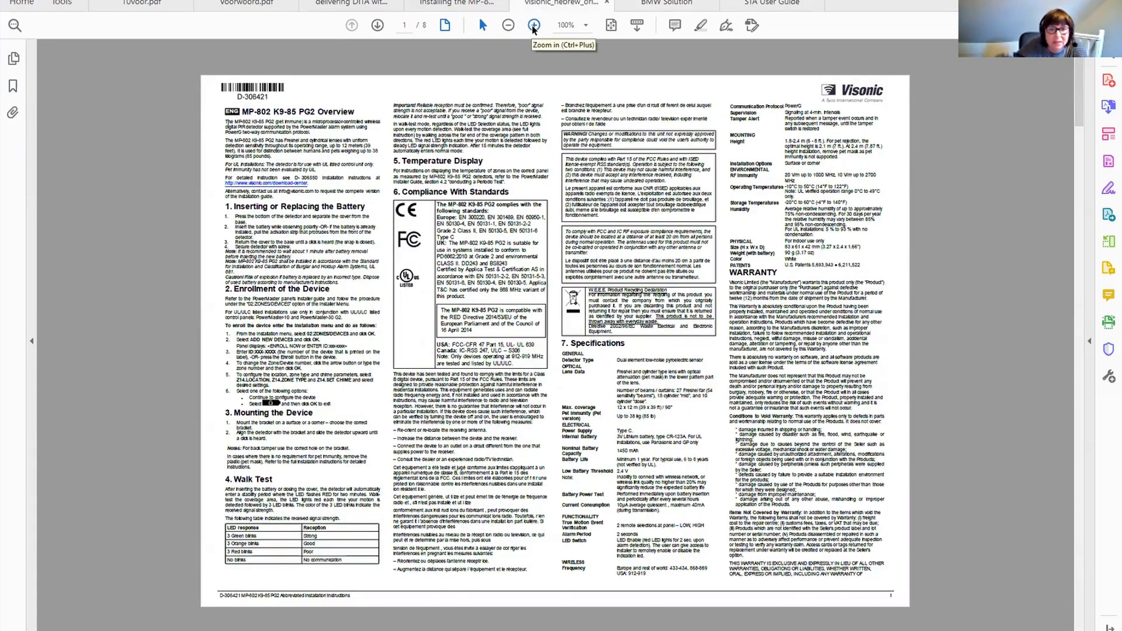
pyautogui.click(533, 27)
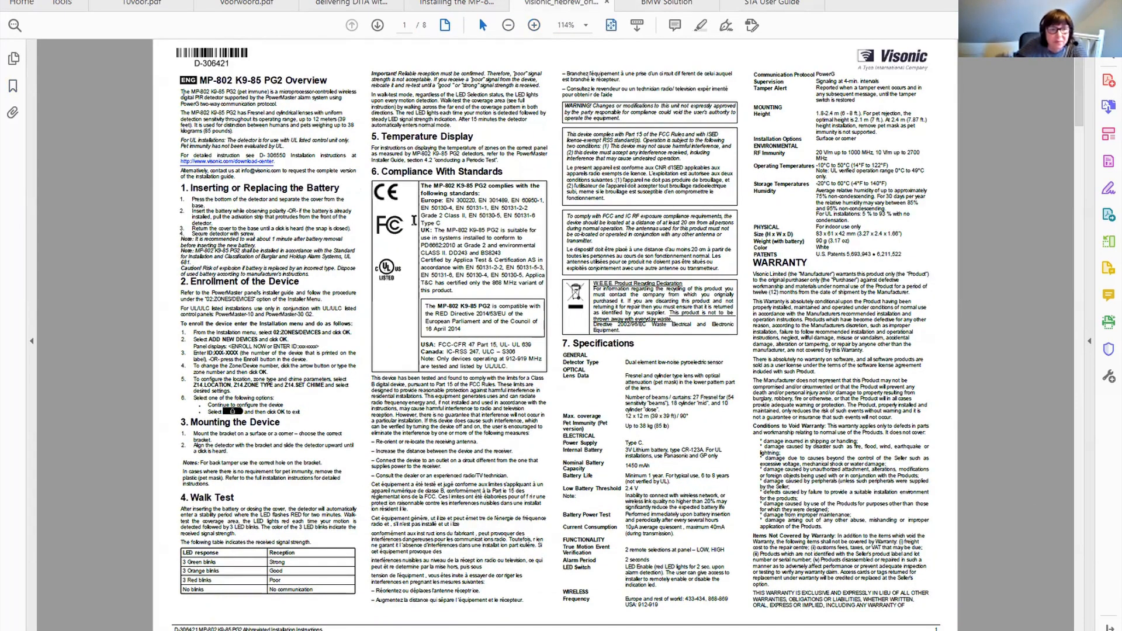
pyautogui.click(534, 27)
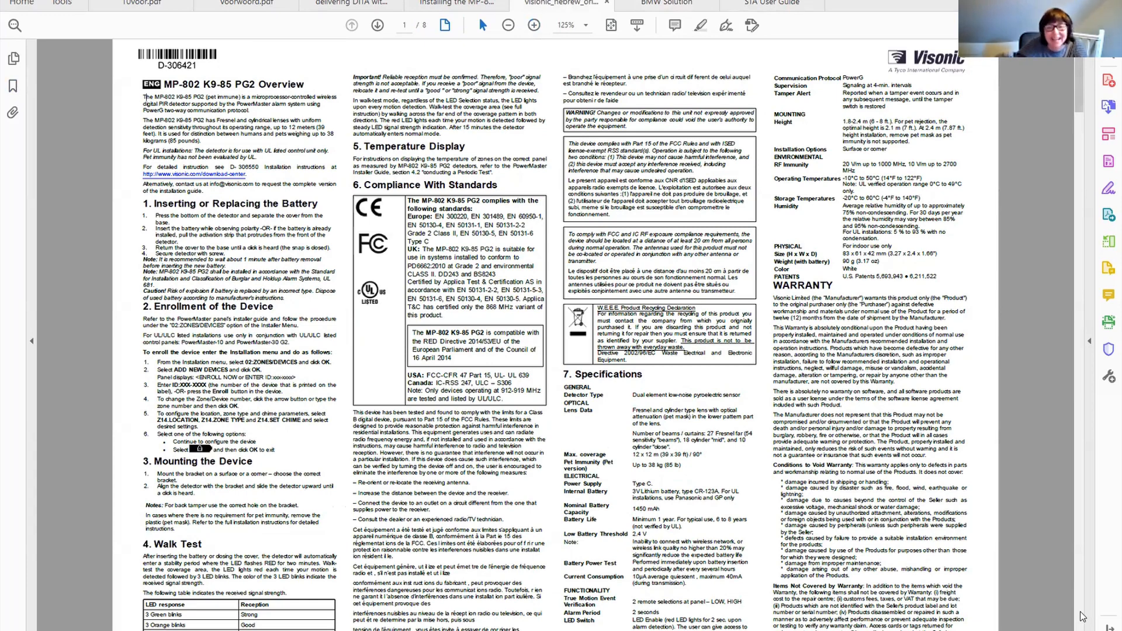
pyautogui.scroll(-2, 1082, 616)
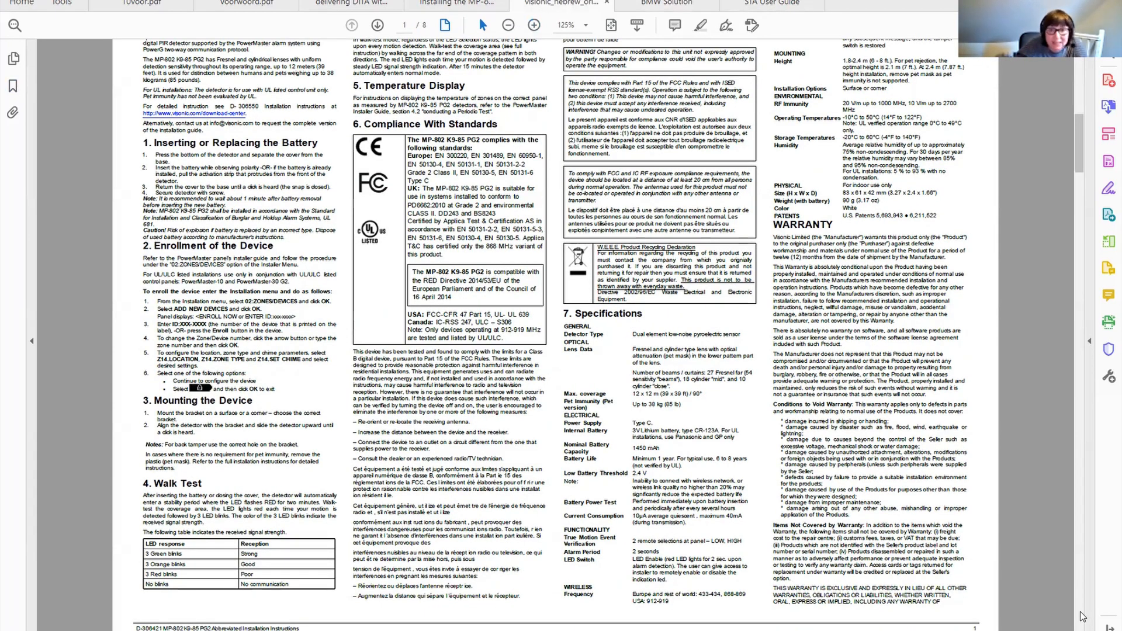
pyautogui.scroll(-2, 1083, 617)
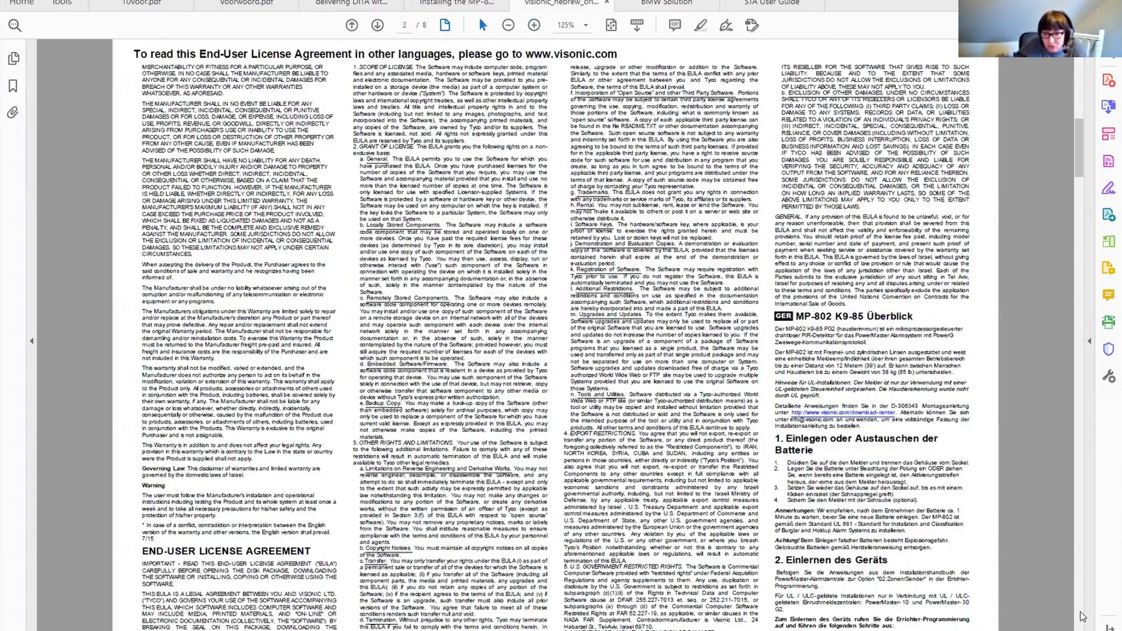
pyautogui.scroll(-3, 1082, 616)
pyautogui.scroll(-3, 1082, 617)
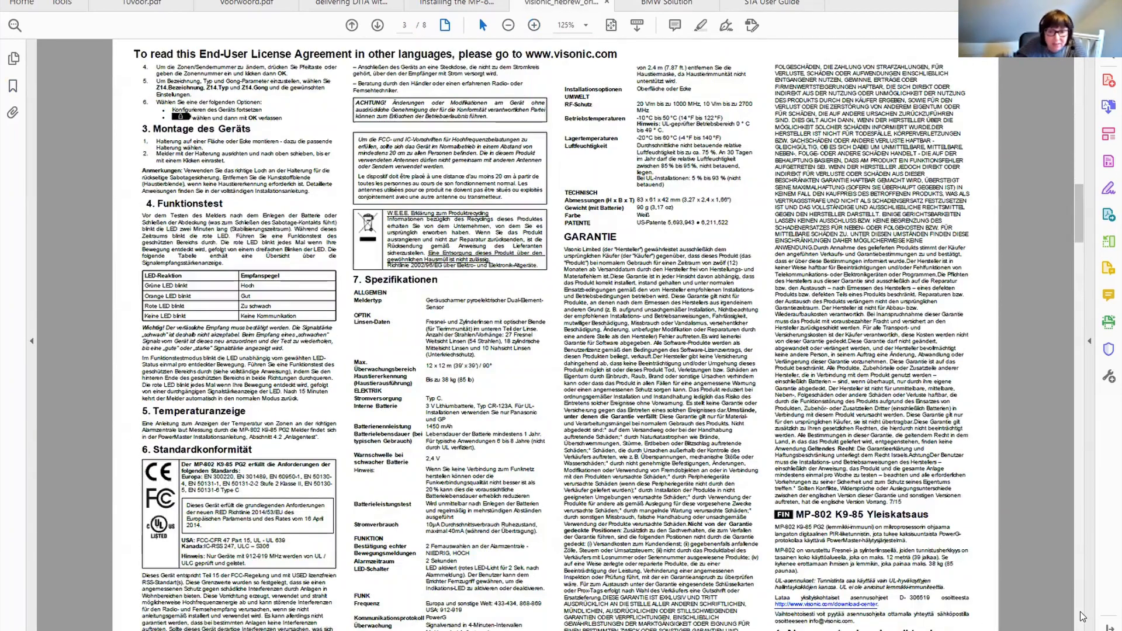
pyautogui.scroll(-1, 1083, 617)
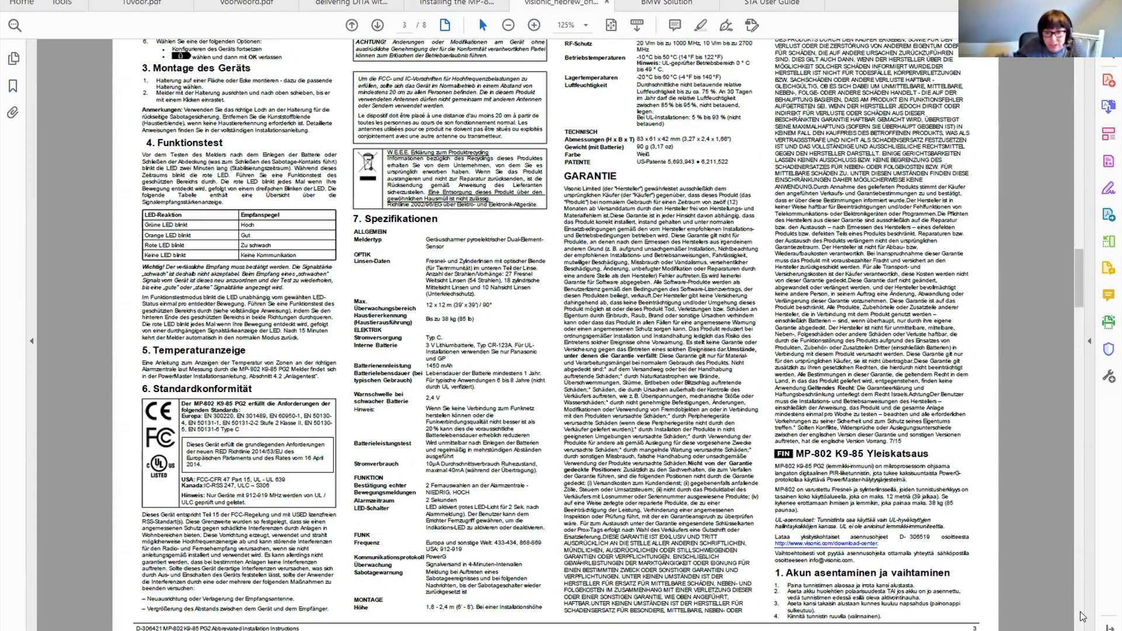
pyautogui.scroll(-3, 1083, 617)
pyautogui.scroll(-2, 1083, 617)
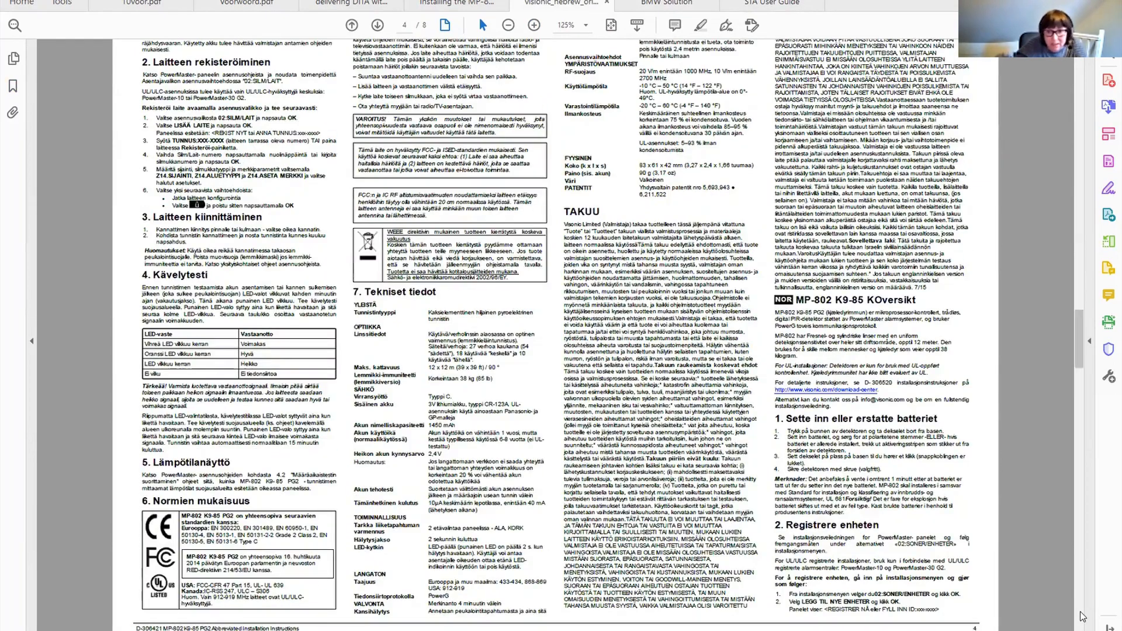
pyautogui.scroll(-5, 1082, 616)
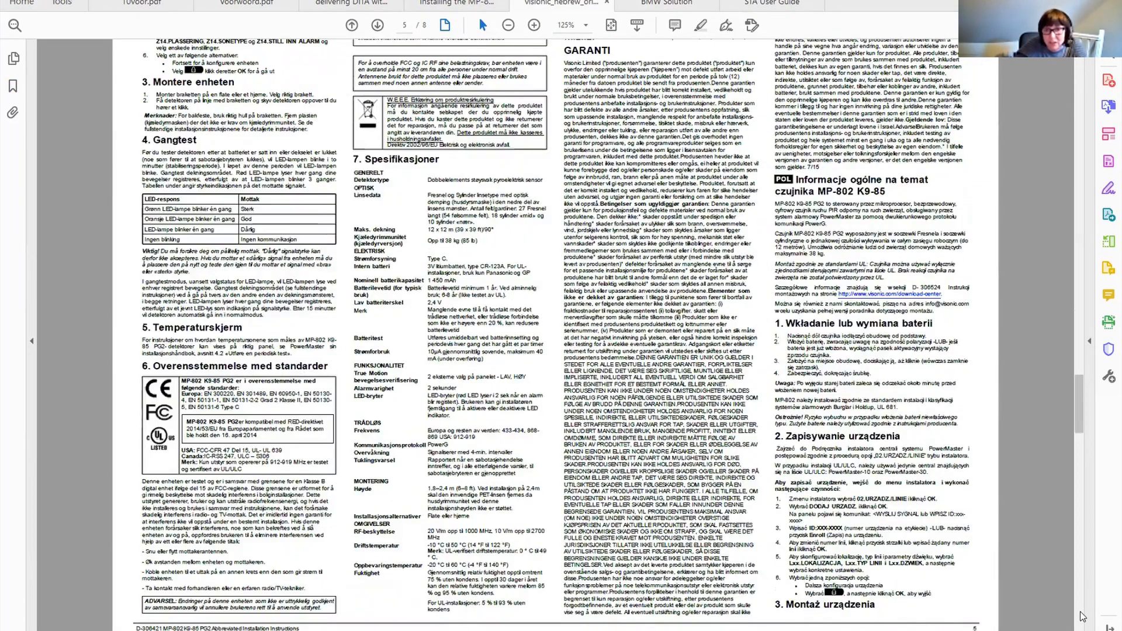
pyautogui.scroll(-3, 1082, 617)
pyautogui.scroll(-2, 1082, 617)
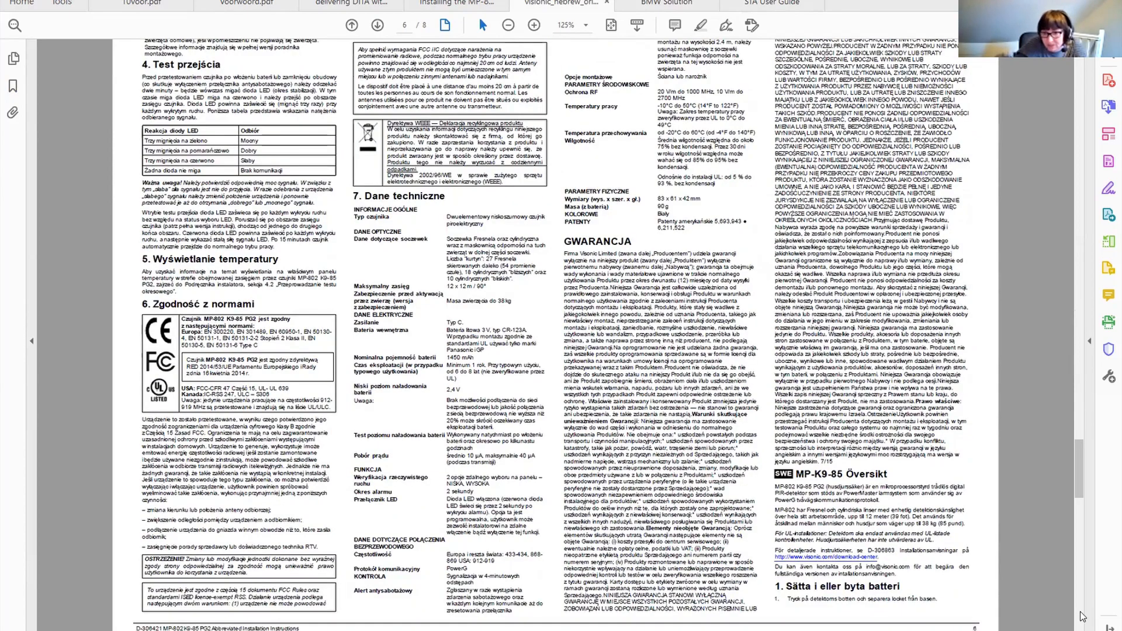
pyautogui.scroll(-3, 1083, 616)
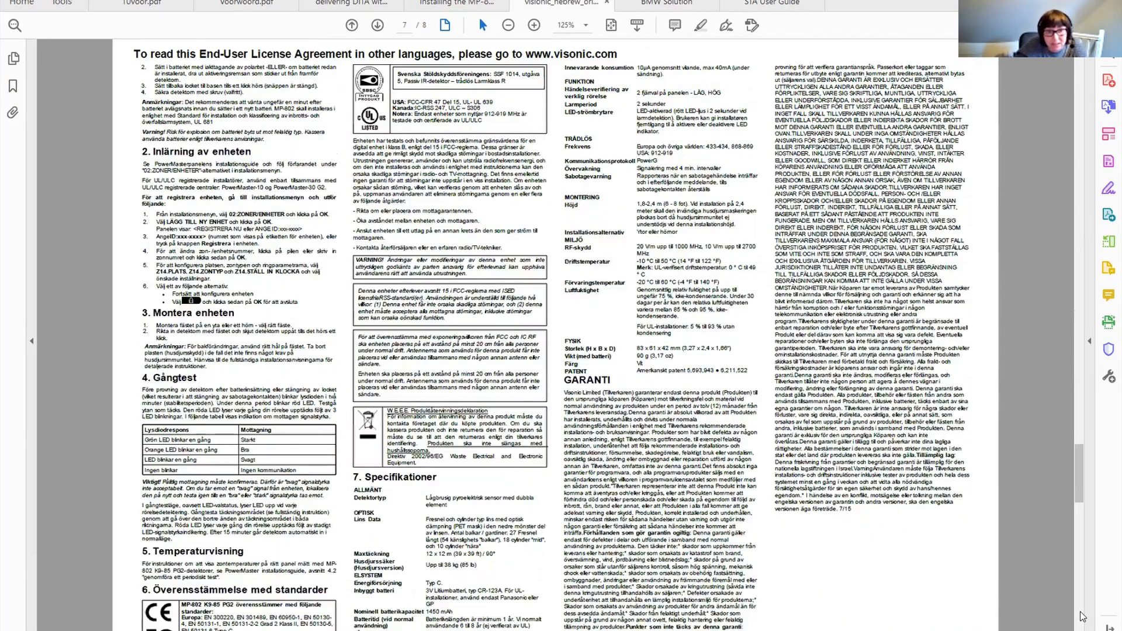
pyautogui.scroll(-3, 1083, 616)
pyautogui.scroll(-3, 1082, 618)
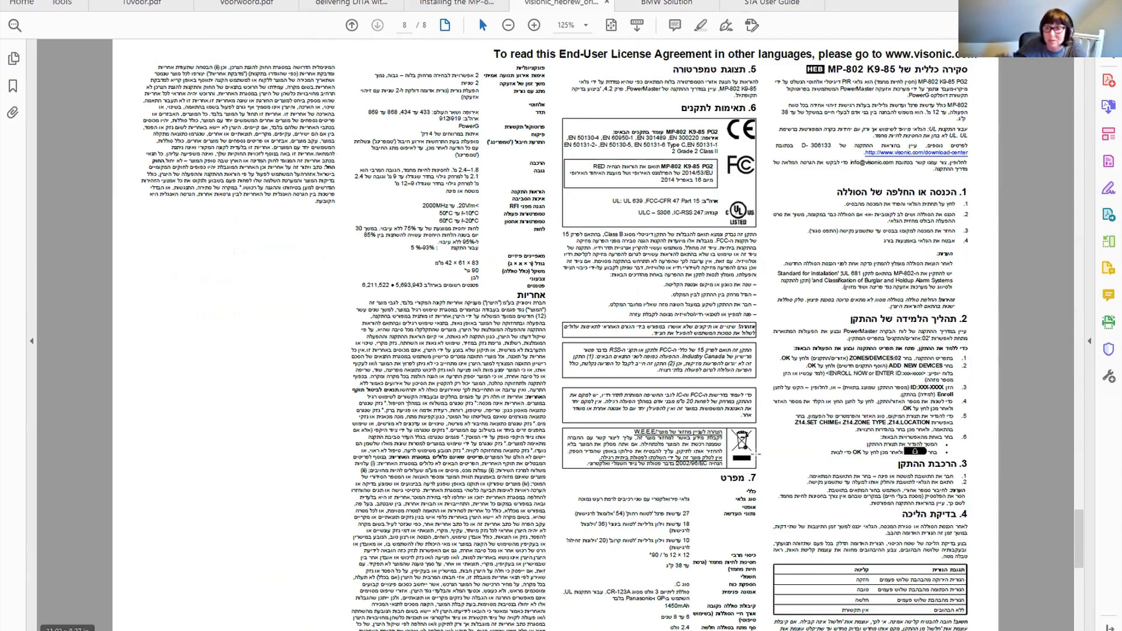
pyautogui.moveTo(1075, 536); pyautogui.dragTo(1092, 599)
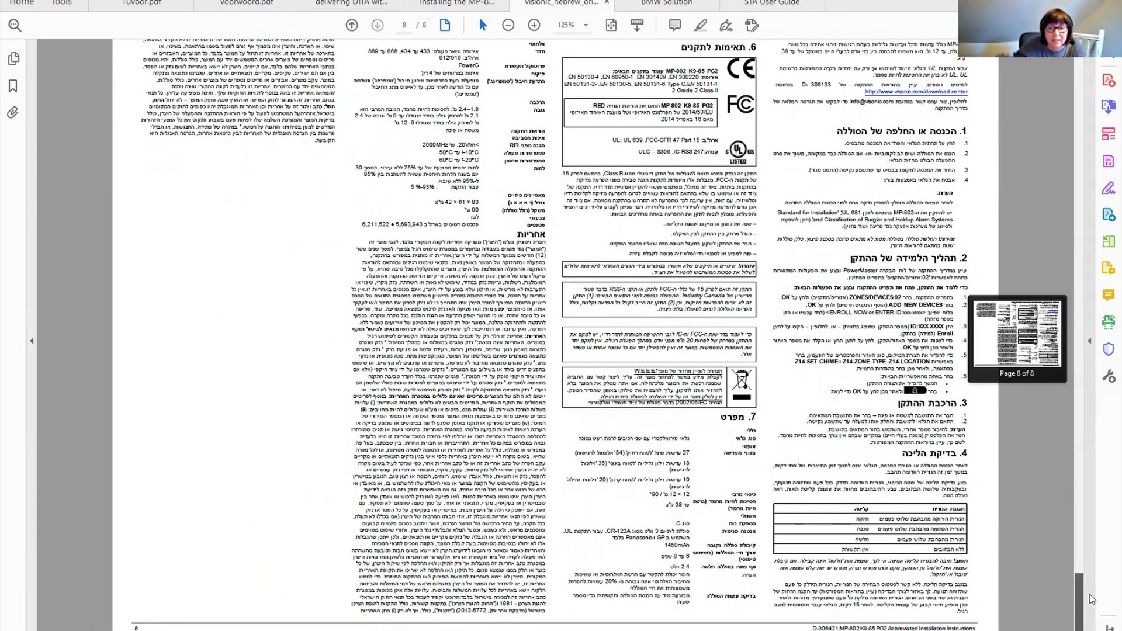
pyautogui.moveTo(1087, 594); pyautogui.dragTo(1086, 543)
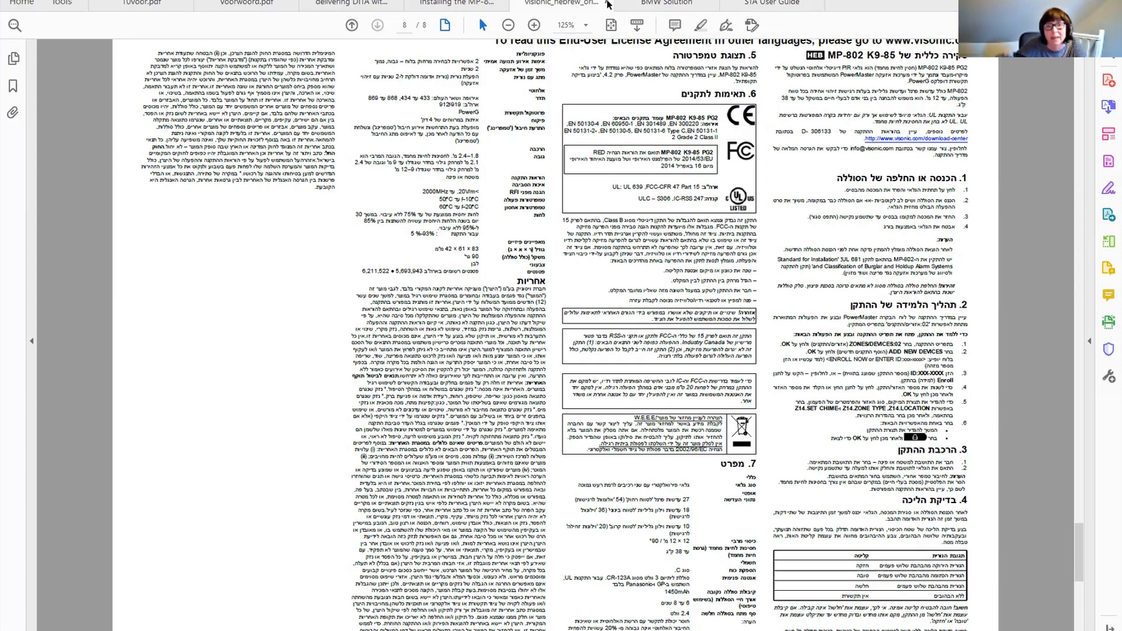
# View the BMW Solution contents page, then open the Installing the MP-802 PDF and close its comments pane.
pyautogui.click(609, 3)
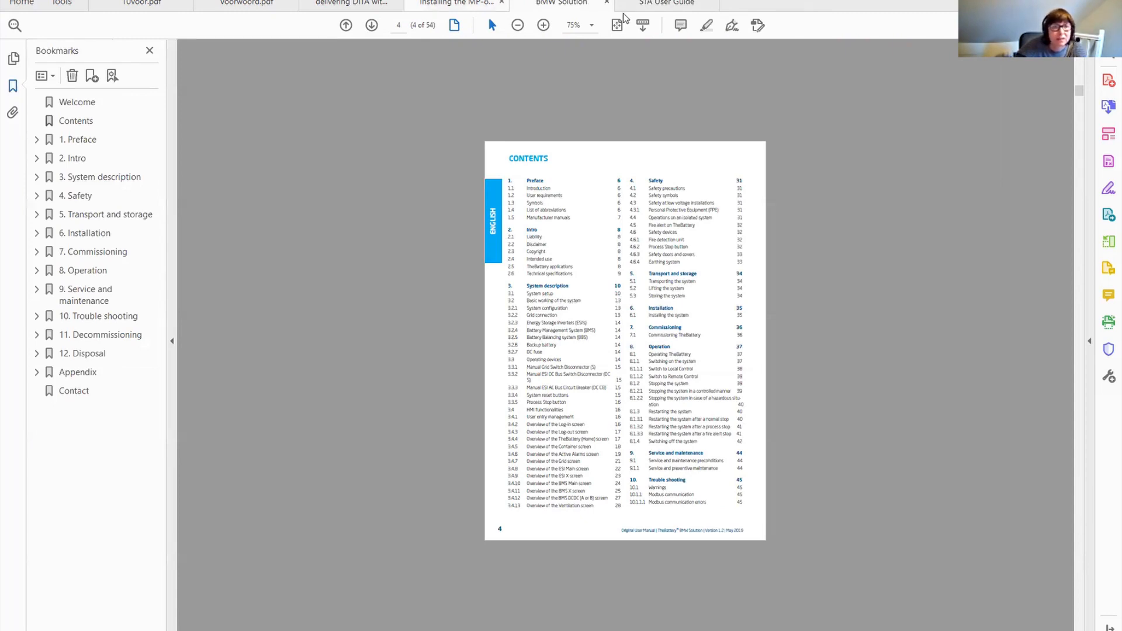
pyautogui.click(458, 3)
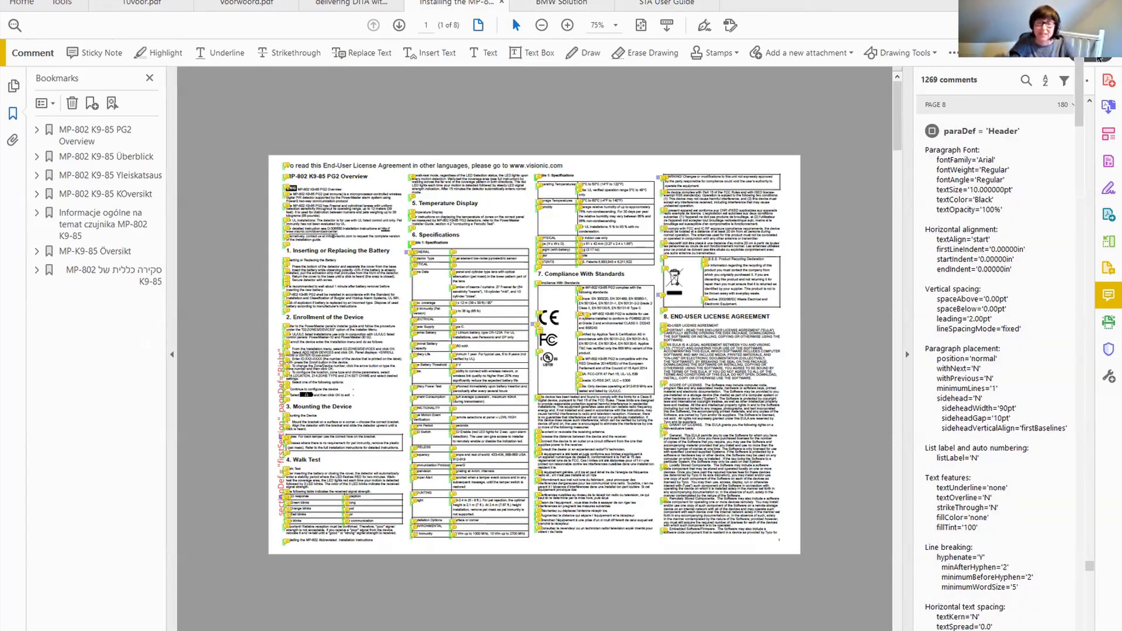
pyautogui.click(1095, 55)
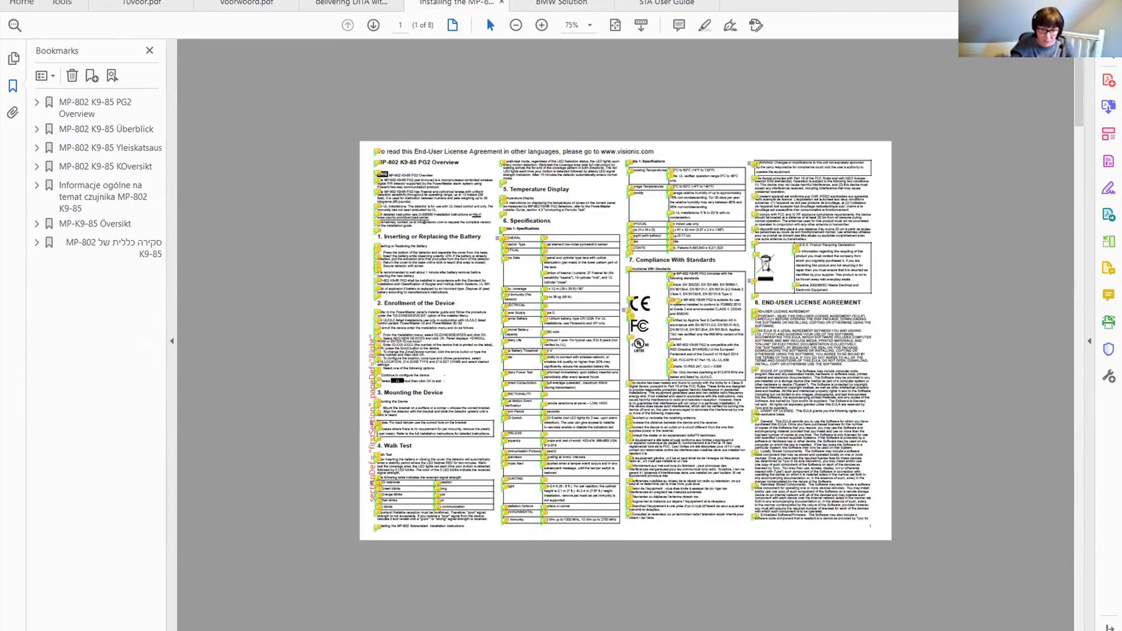
pyautogui.moveTo(531, 630)
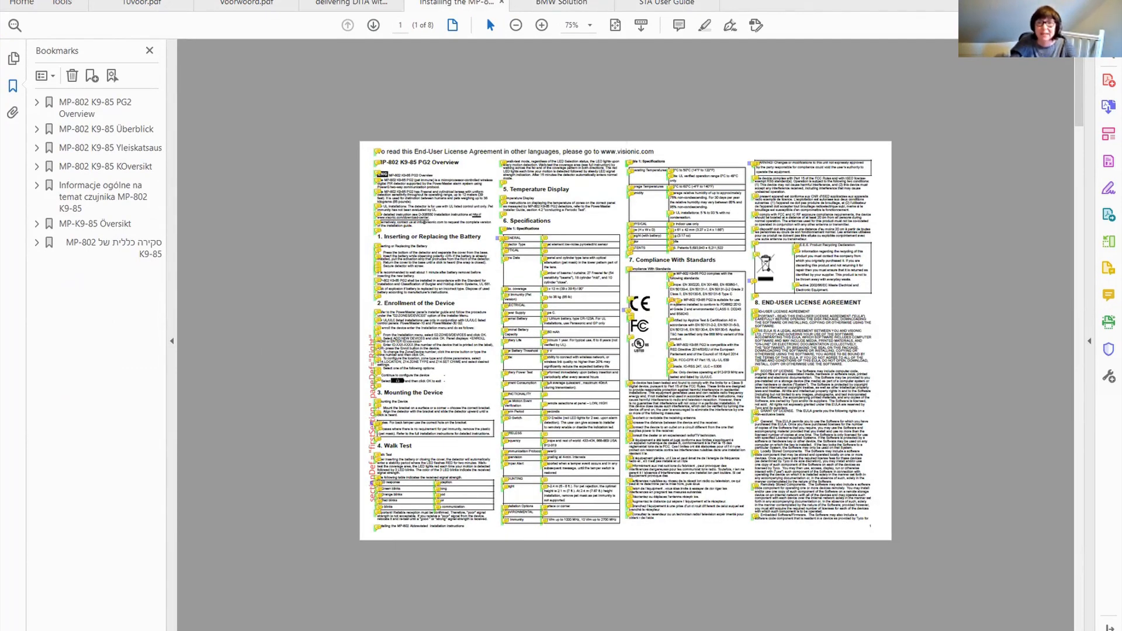
# Close the STA User Guide PDF and go to the last slide of the Delivering DITA PDF presentation.
pyautogui.click(667, 4)
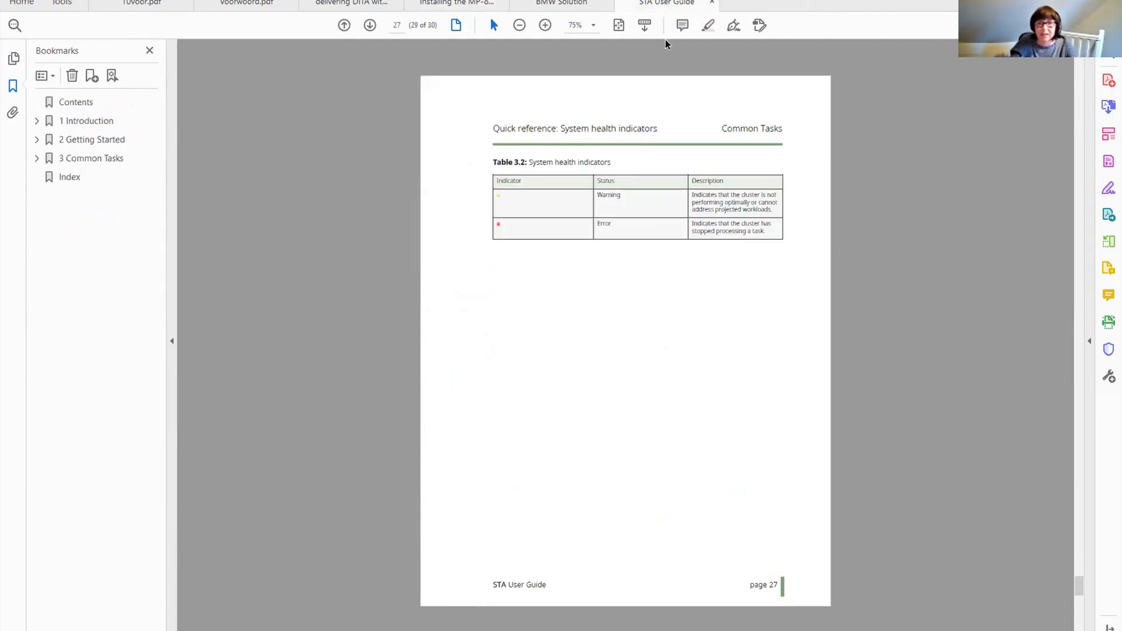
pyautogui.click(710, 4)
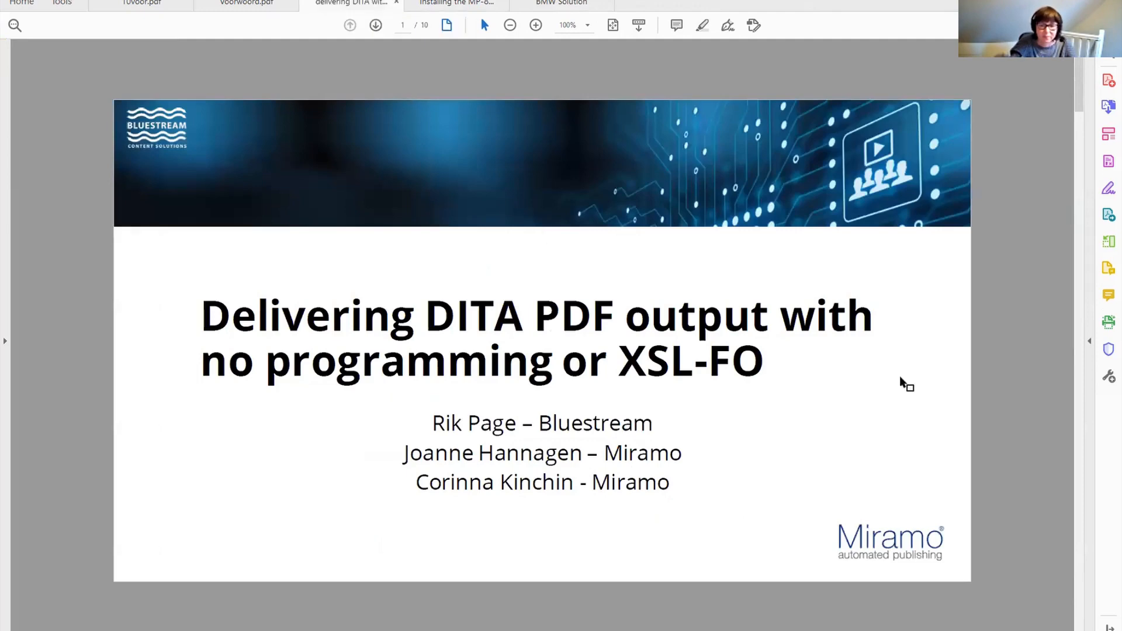
pyautogui.moveTo(1079, 102); pyautogui.dragTo(1083, 628)
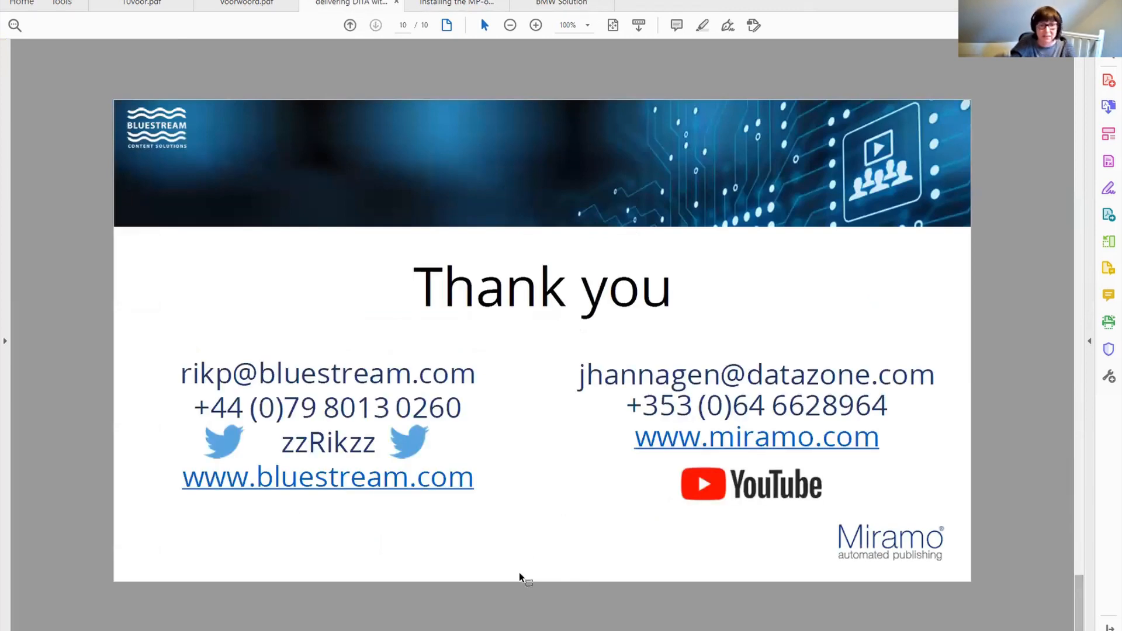